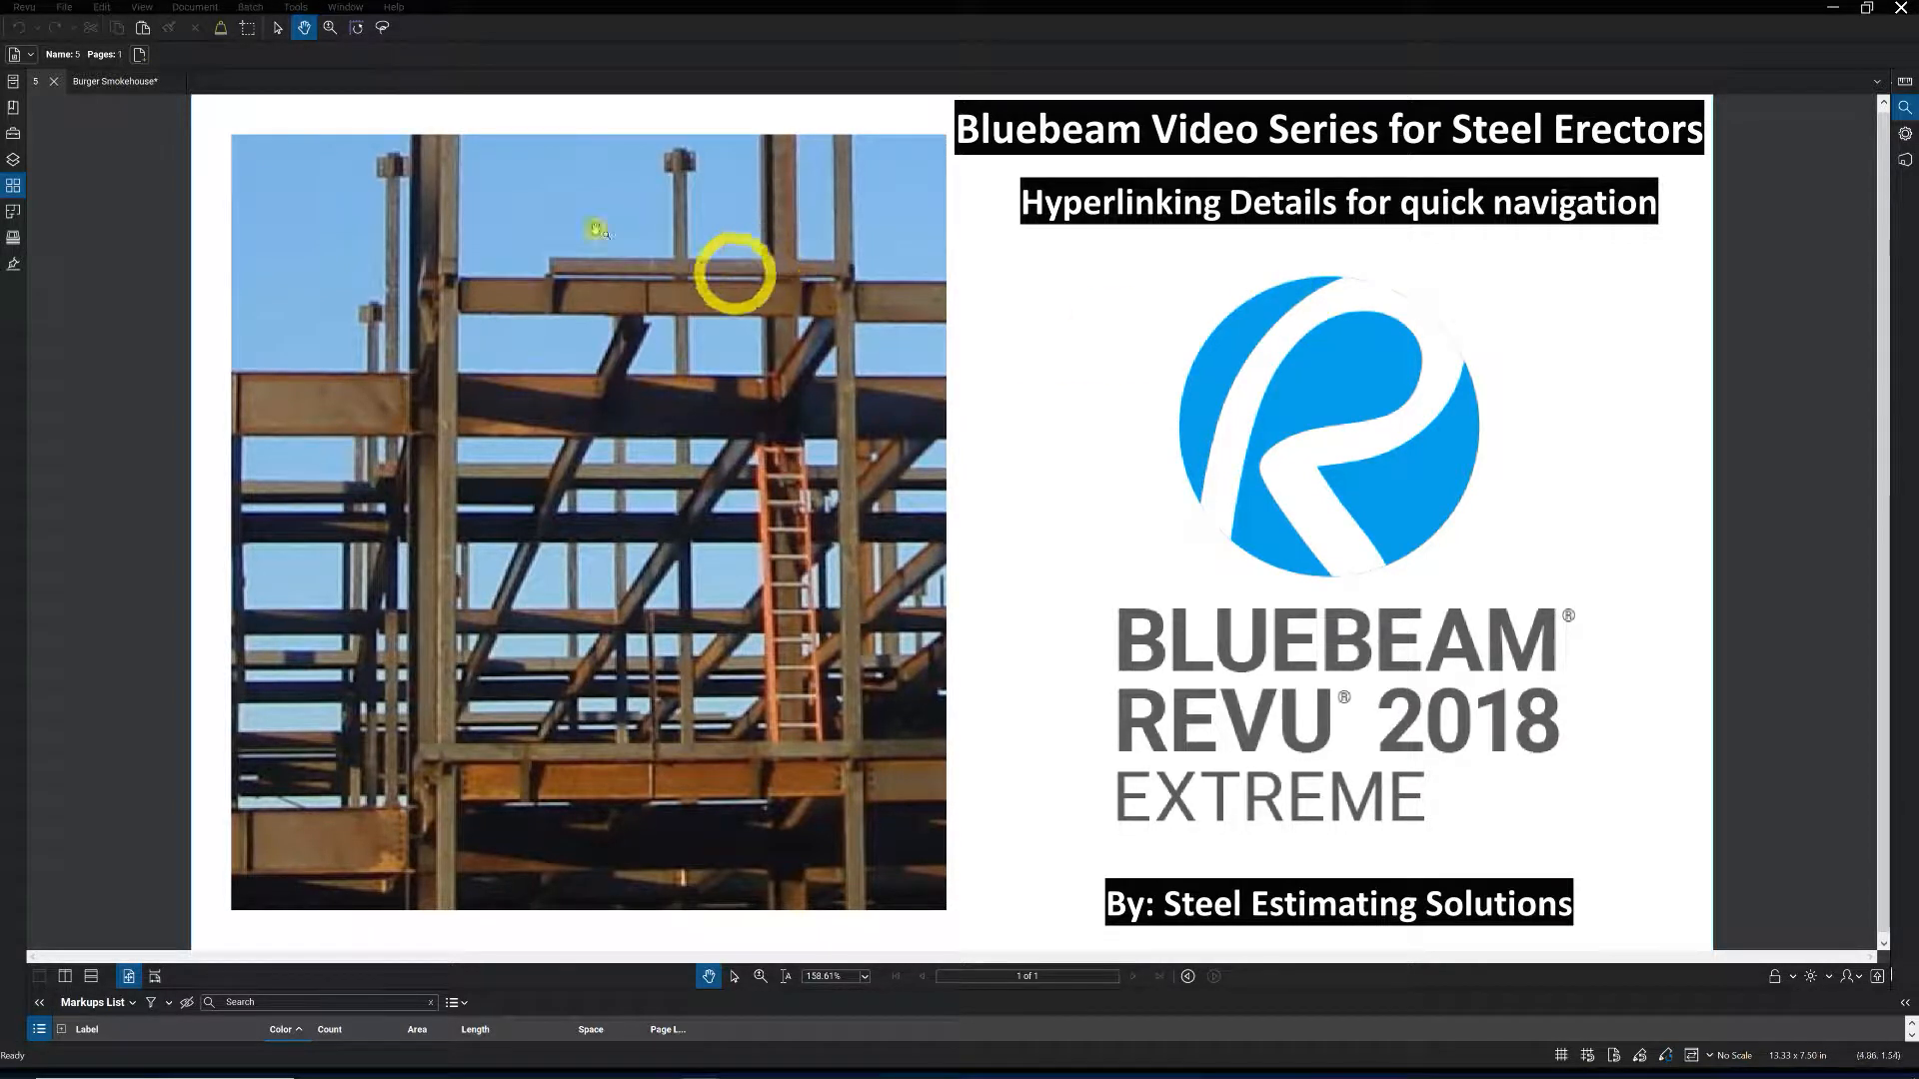
Switch to the Burger Smokehouse document with the page thumbnails shown and select only sheet A-000.
{"action": "left_click_drag", "start_coordinate": [26, 278], "coordinate": [222, 283]}
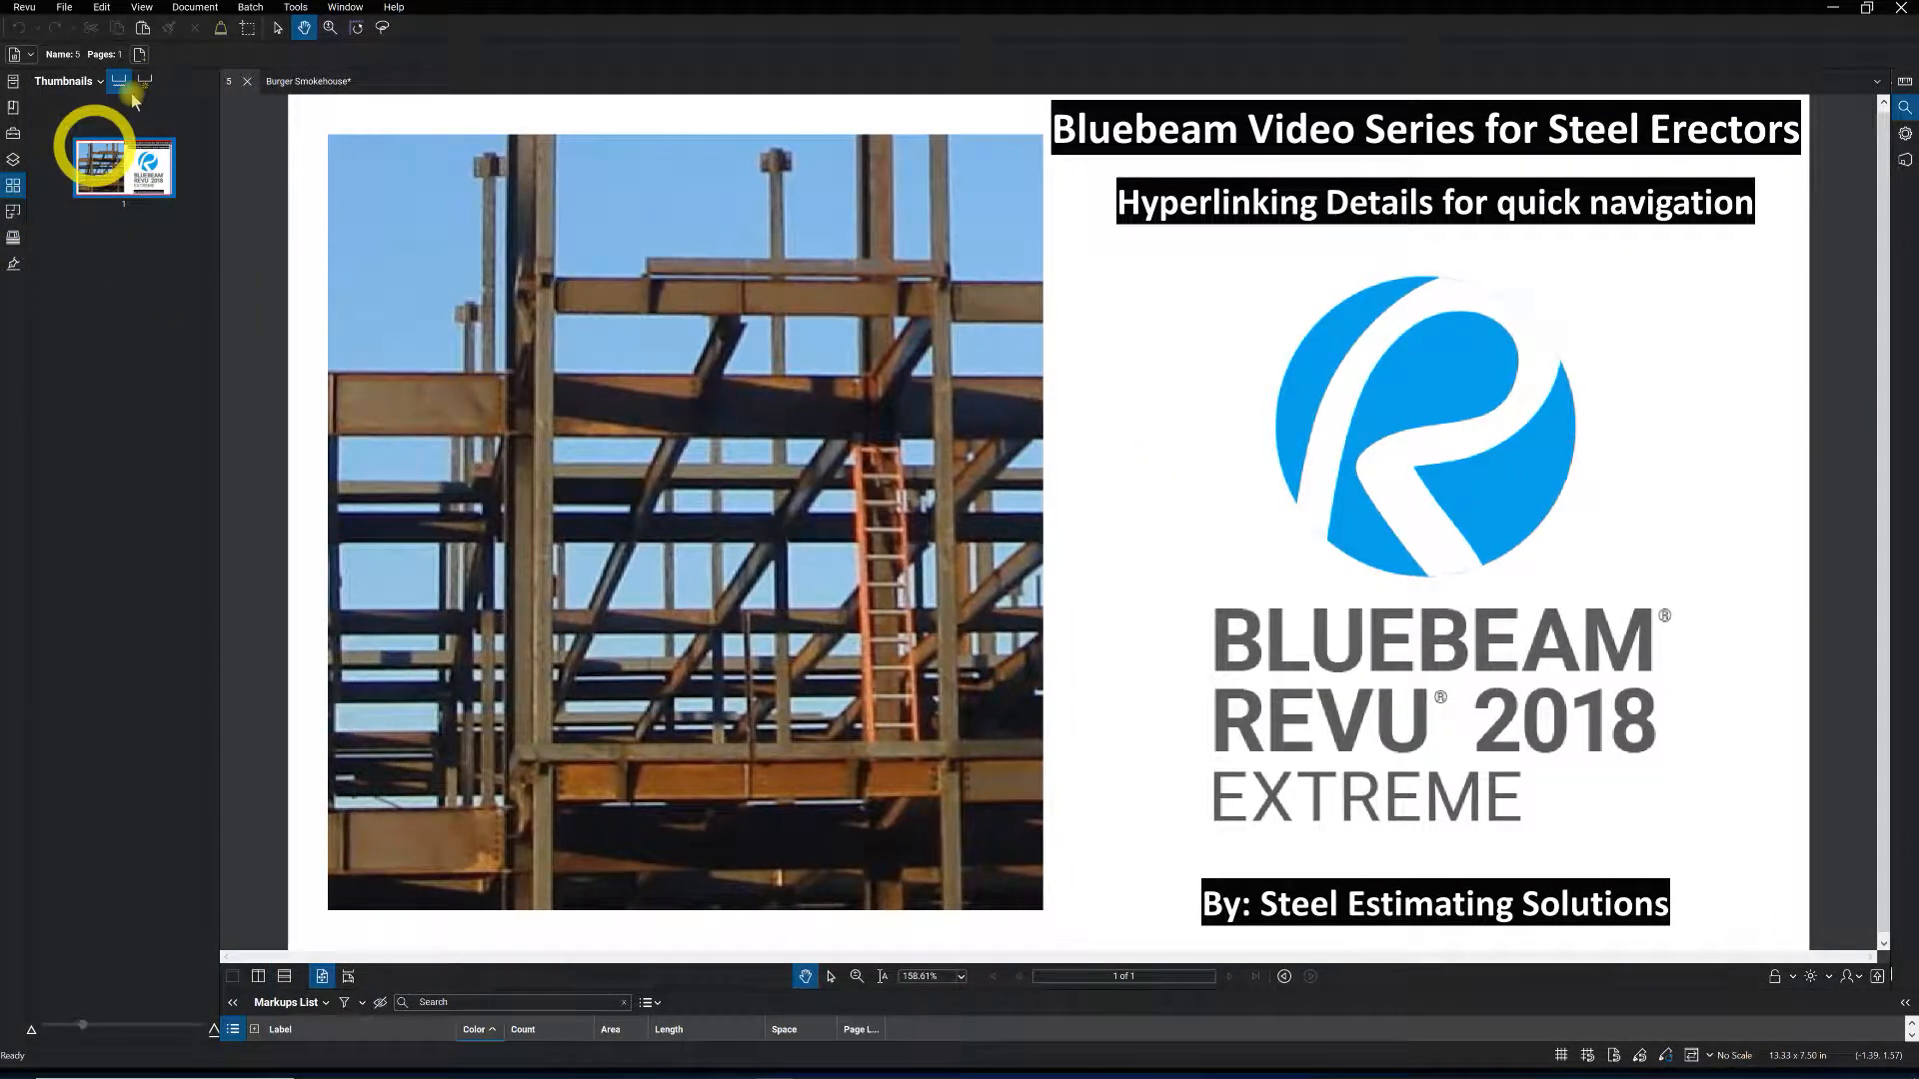
{"action": "left_click", "coordinate": [293, 82]}
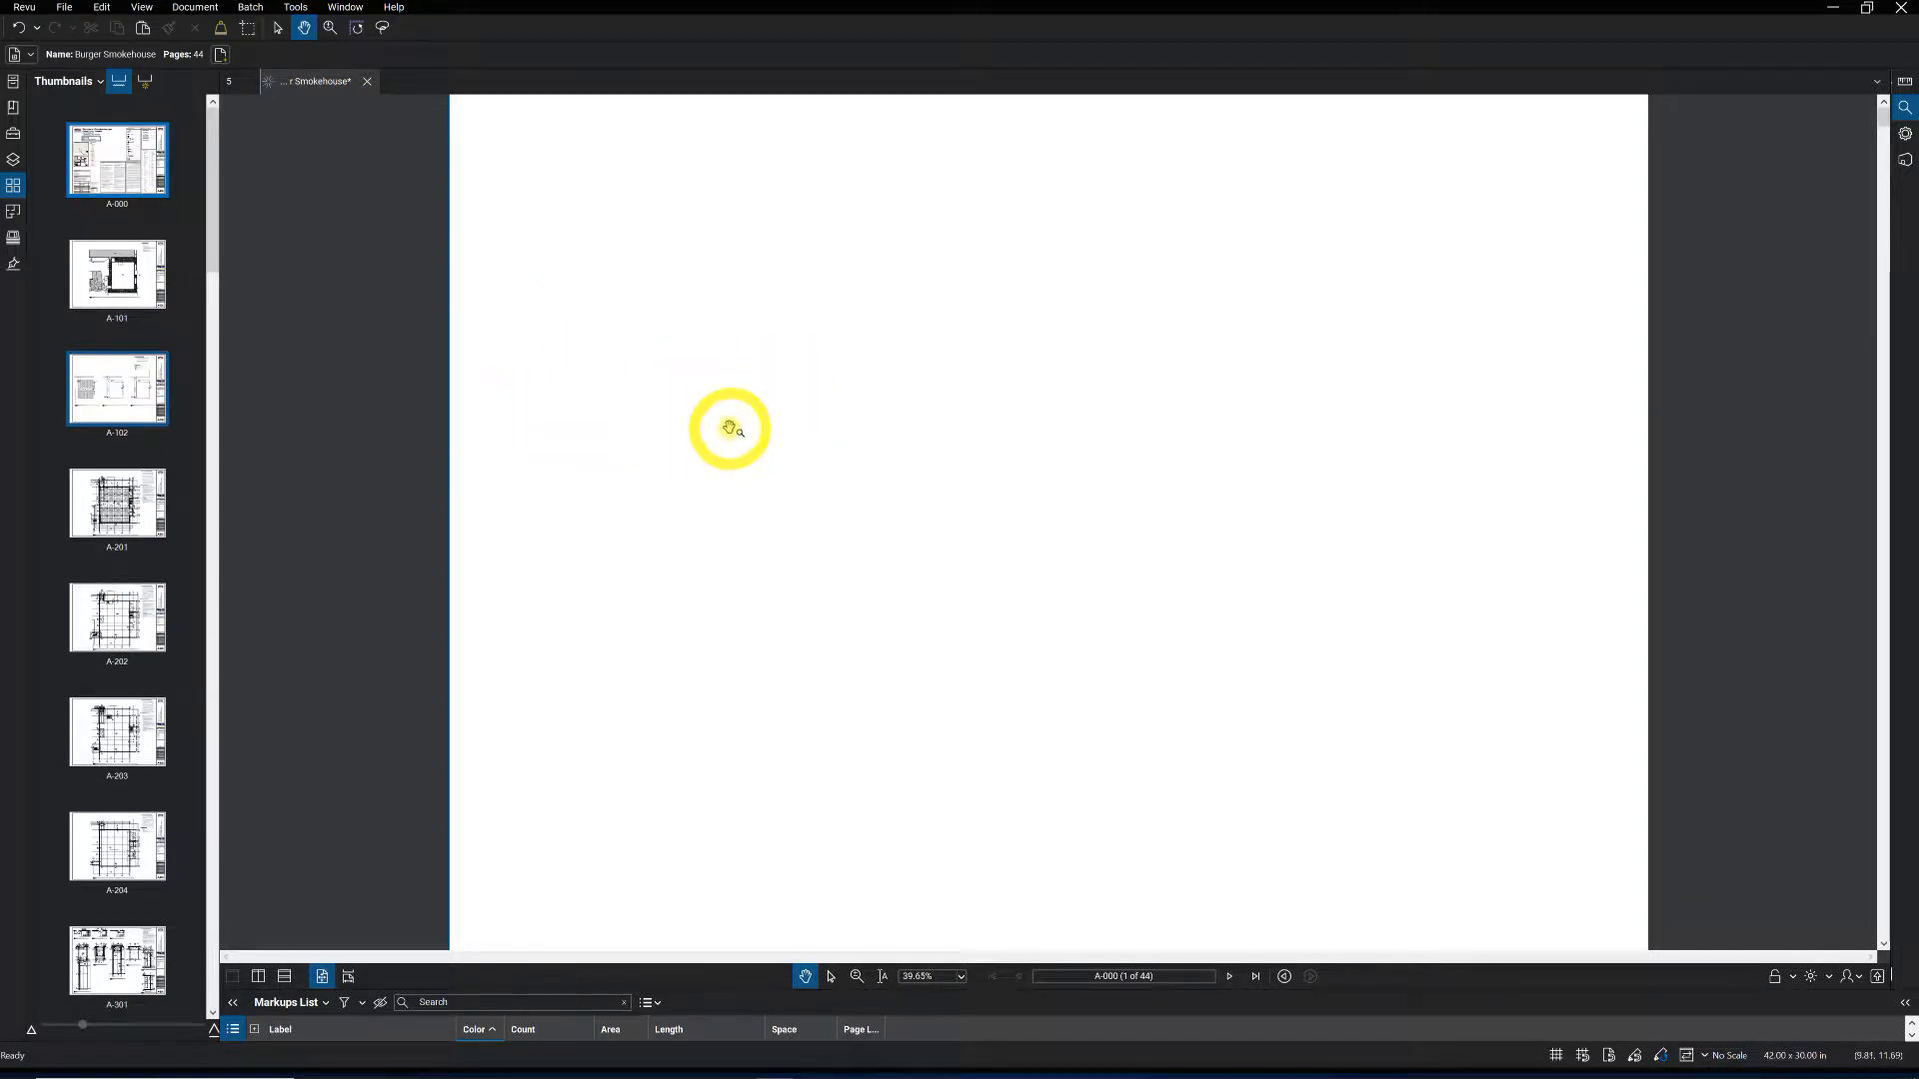
{"action": "left_click", "coordinate": [120, 182]}
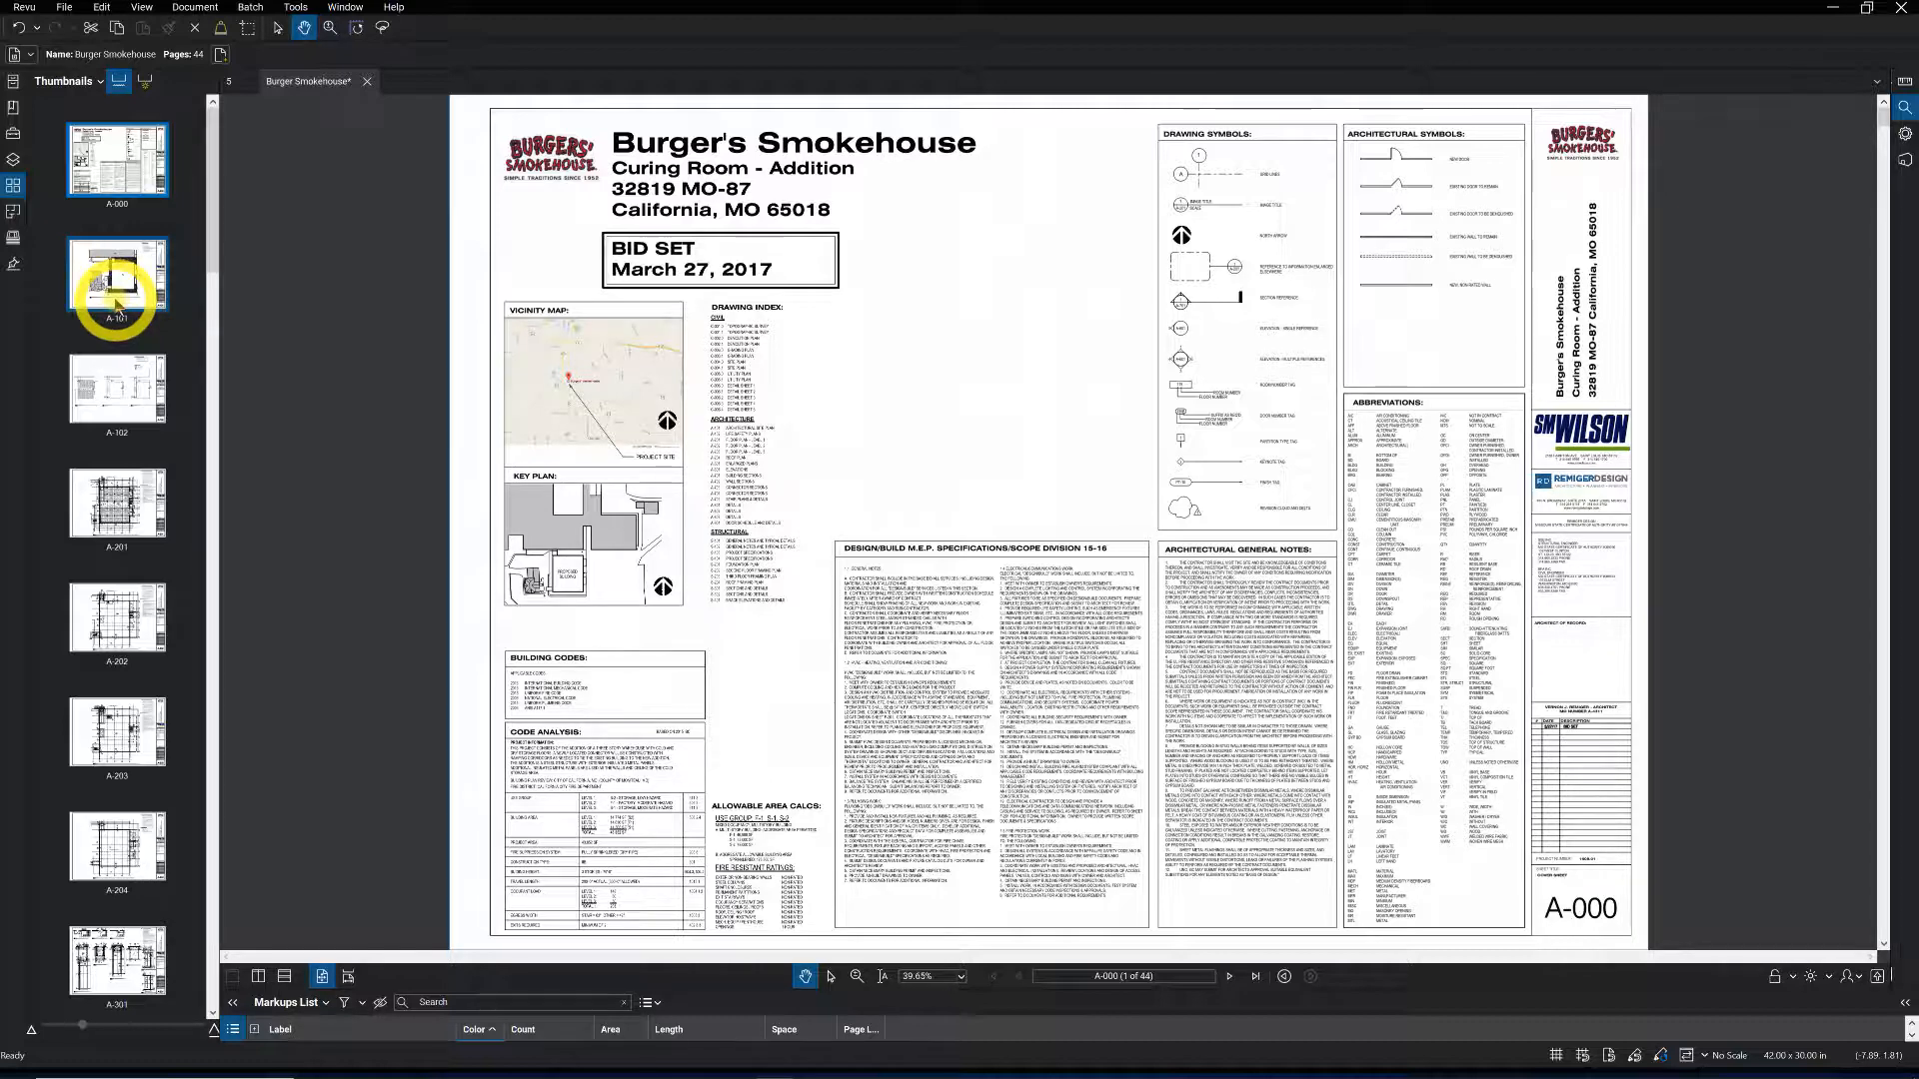
{"action": "left_click", "coordinate": [117, 180]}
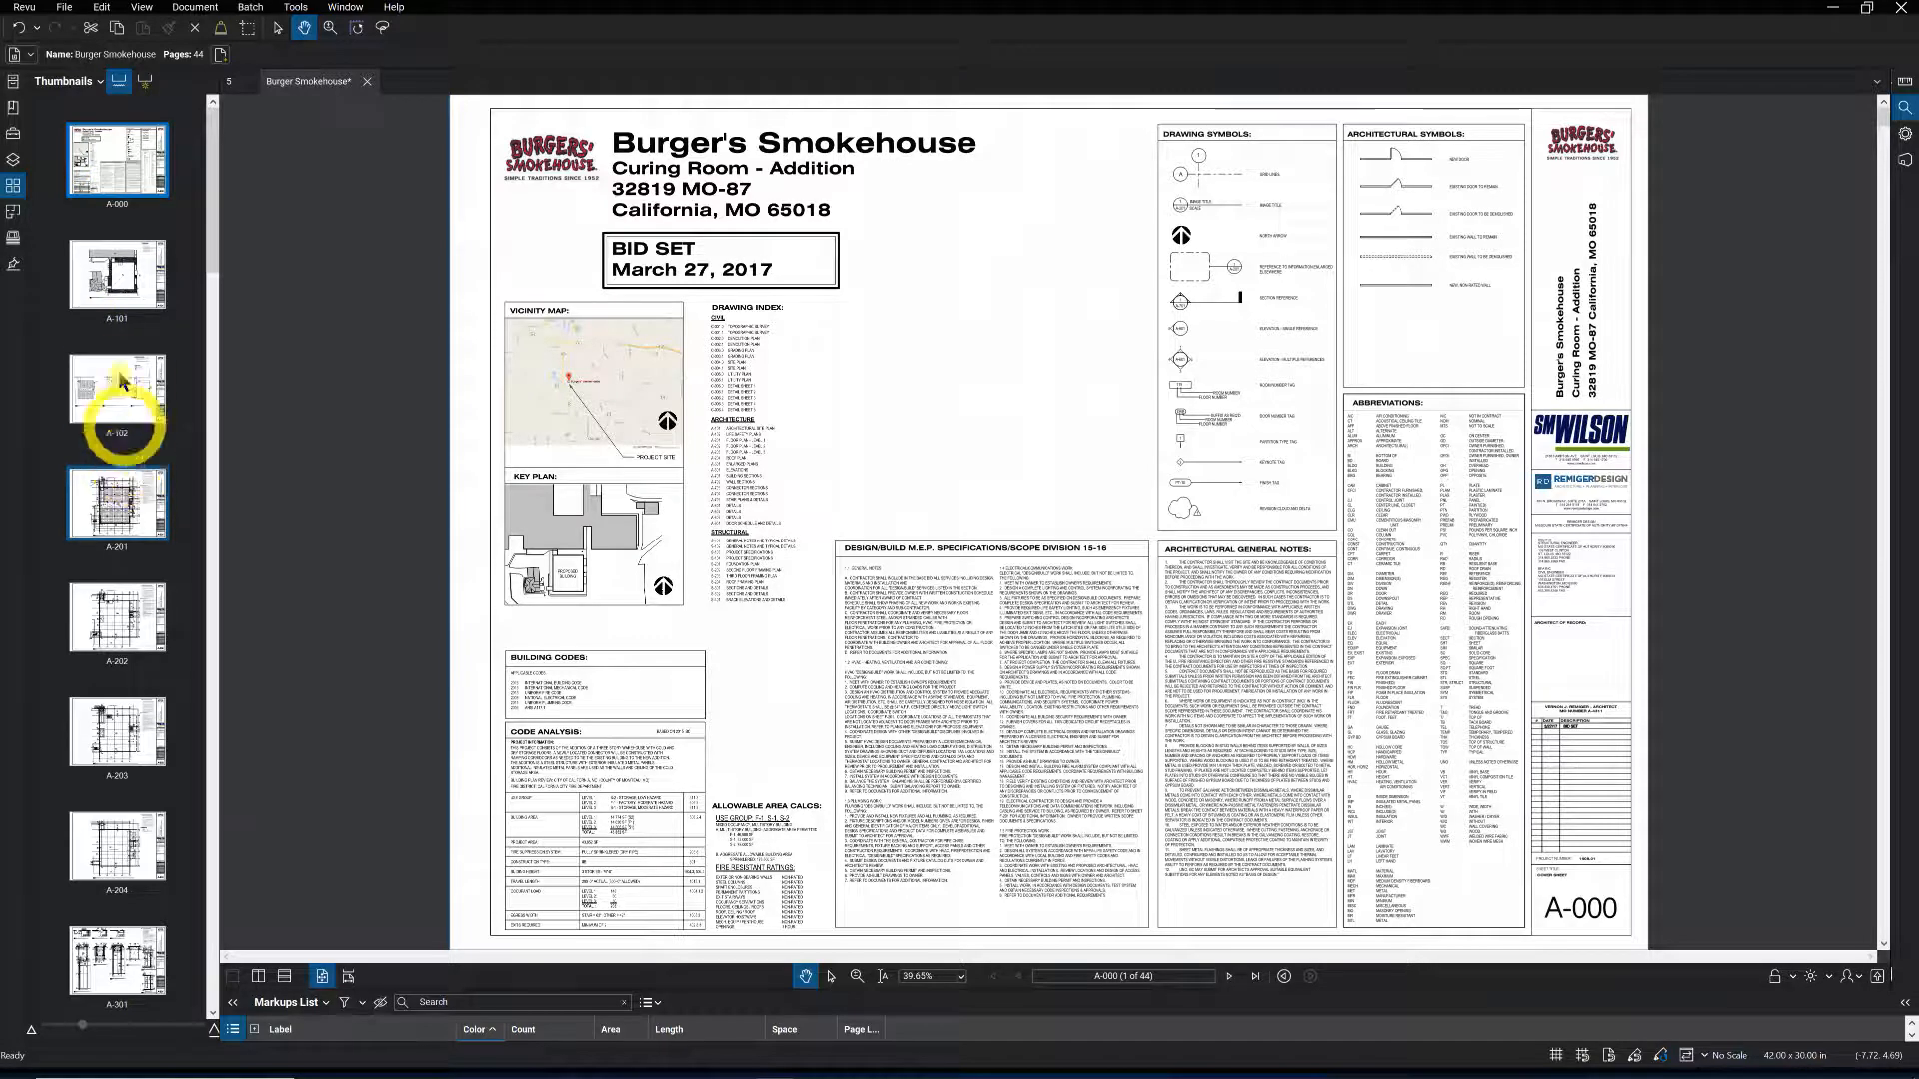
{"action": "left_click", "coordinate": [248, 10]}
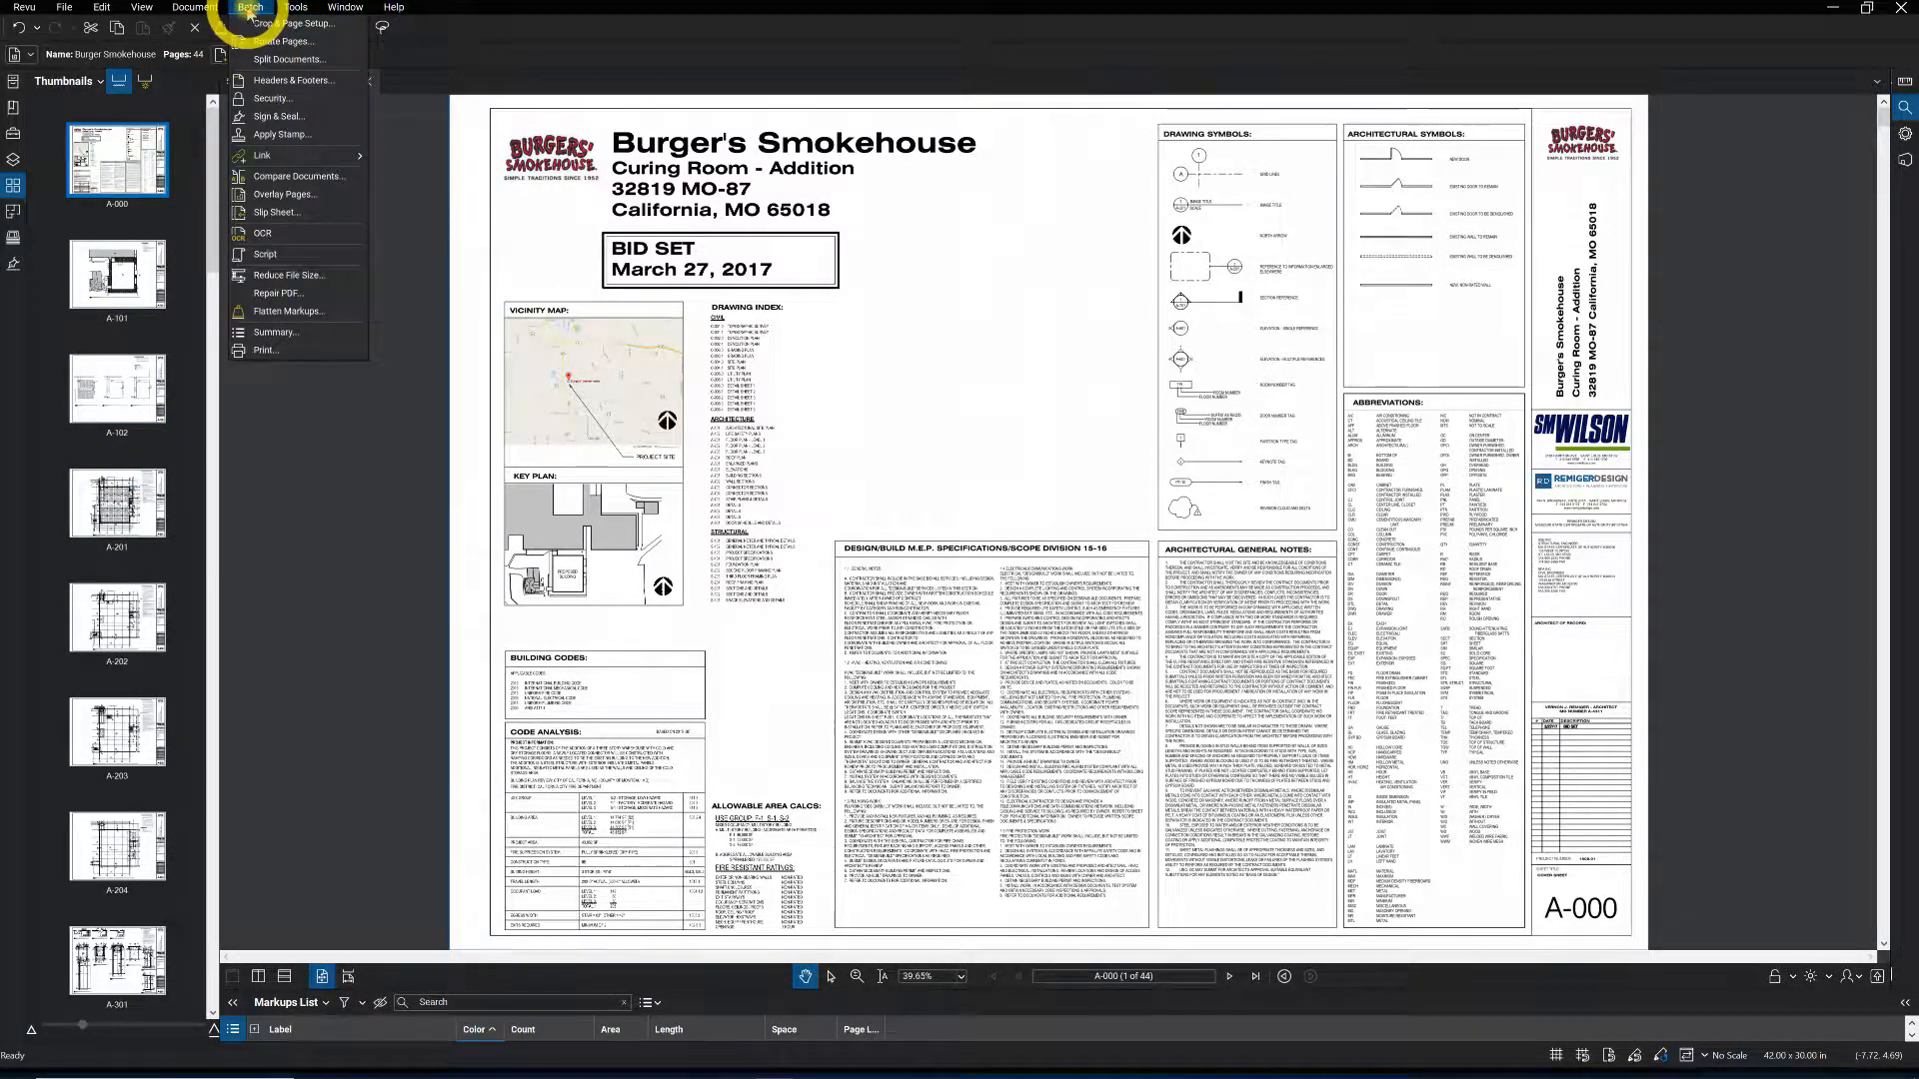
{"action": "mouse_move", "coordinate": [261, 156]}
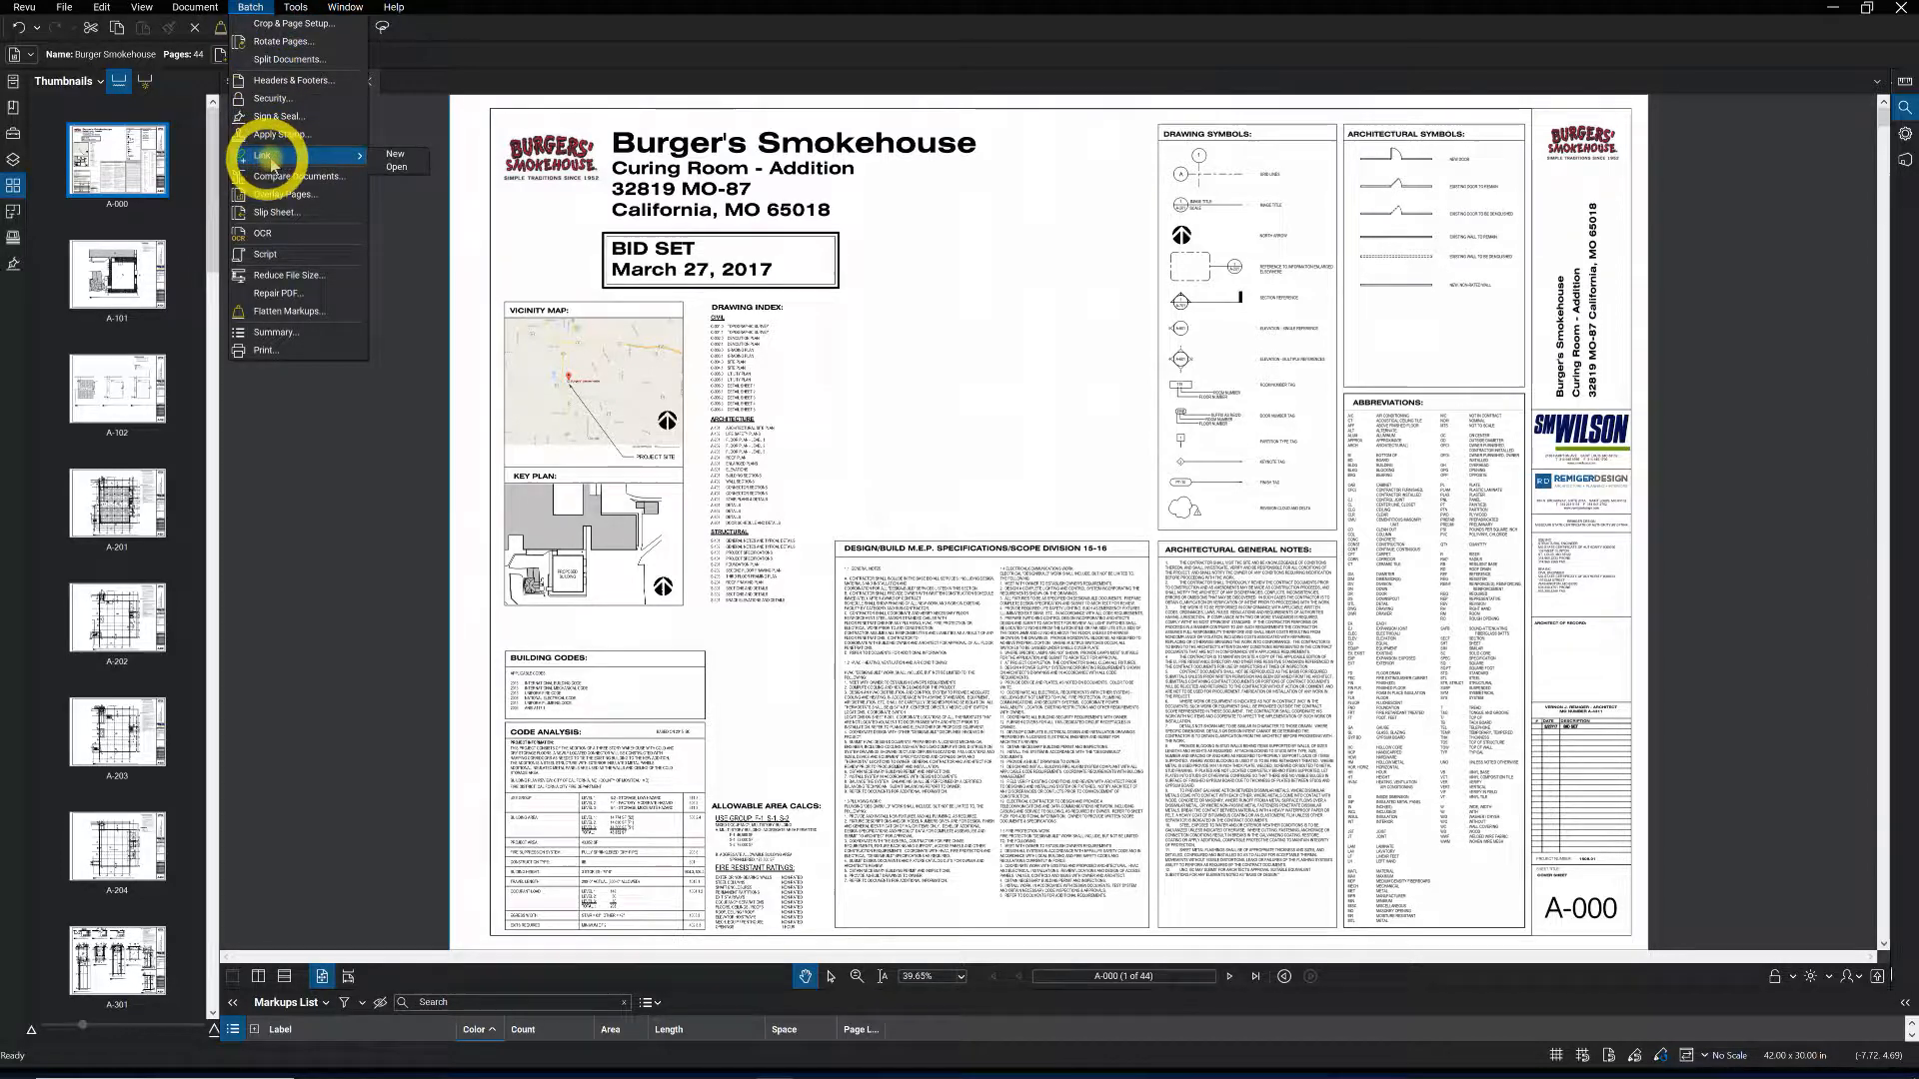
{"action": "left_click", "coordinate": [396, 156]}
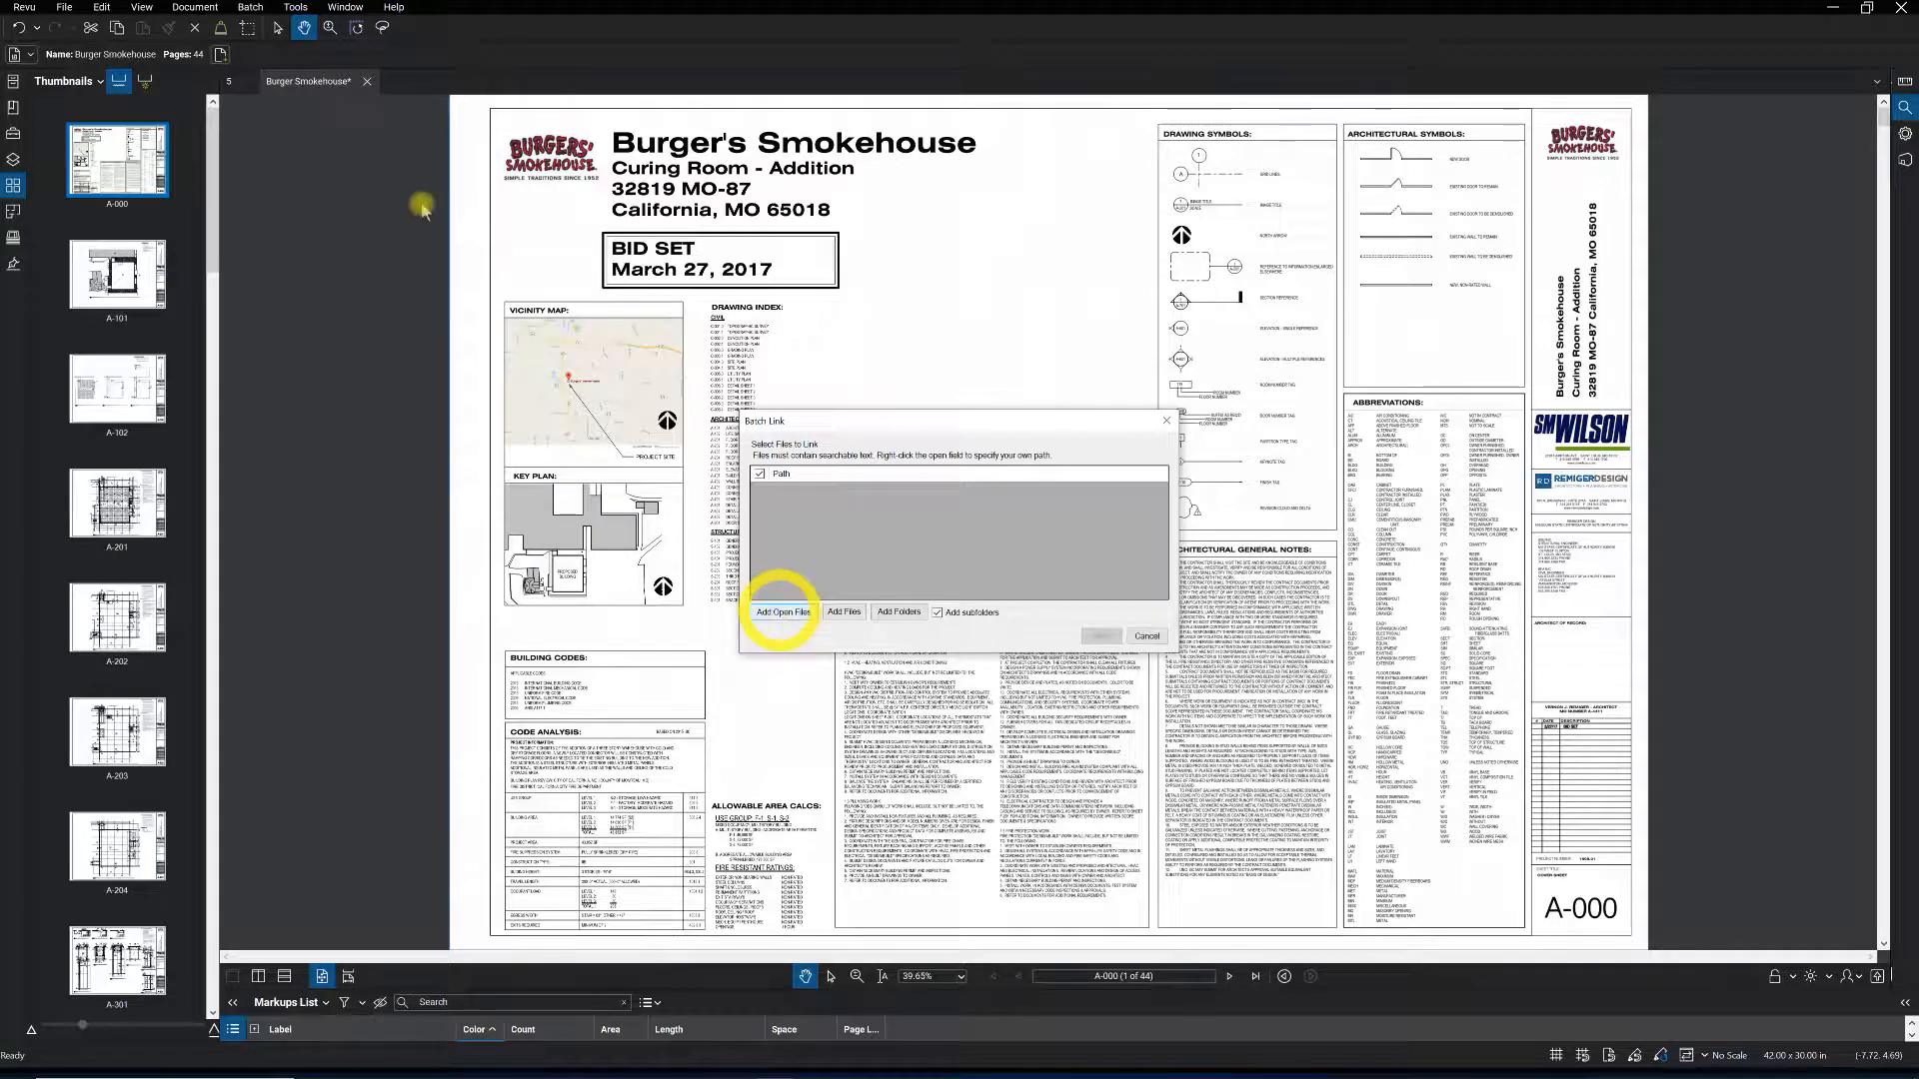
{"action": "left_click", "coordinate": [1144, 638]}
Close the title document and start a new batch link with the open Burger Smokehouse.pdf as the file to link.
{"action": "left_click", "coordinate": [242, 86]}
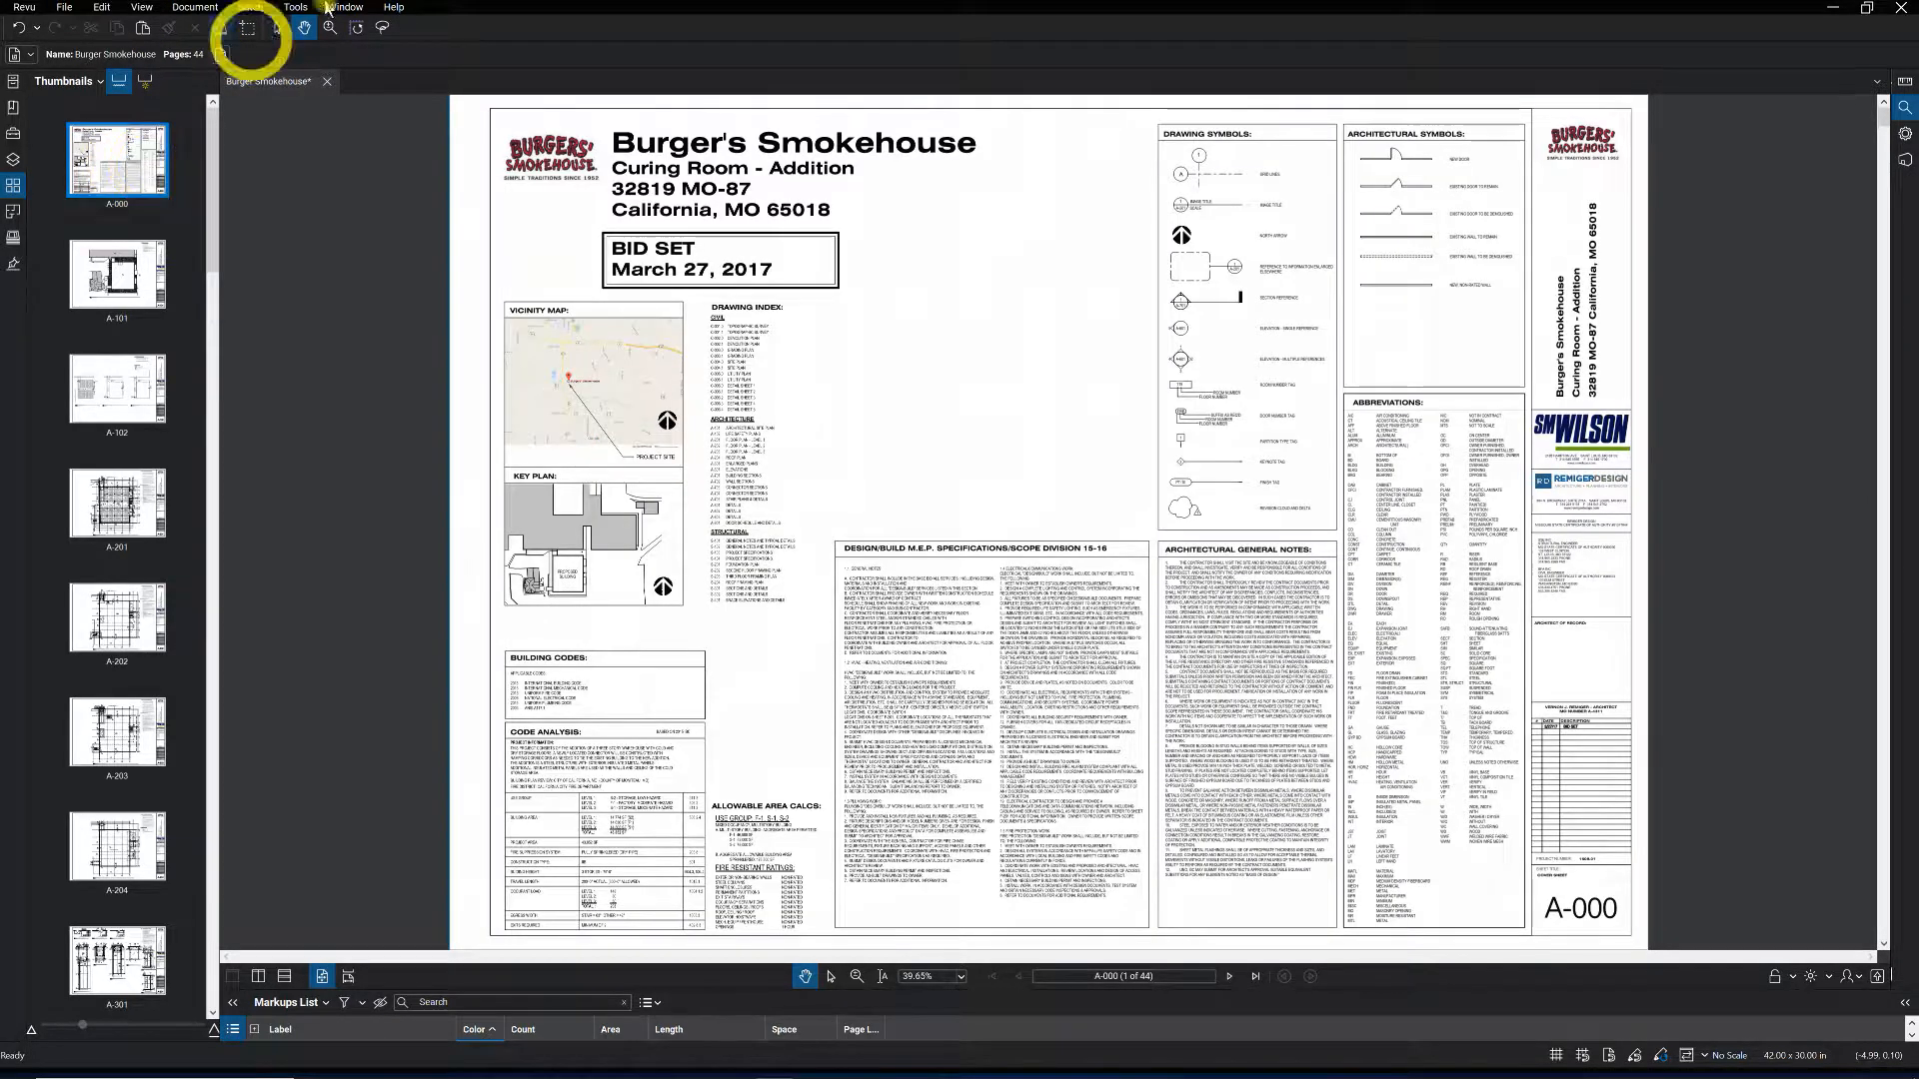
{"action": "left_click", "coordinate": [252, 10]}
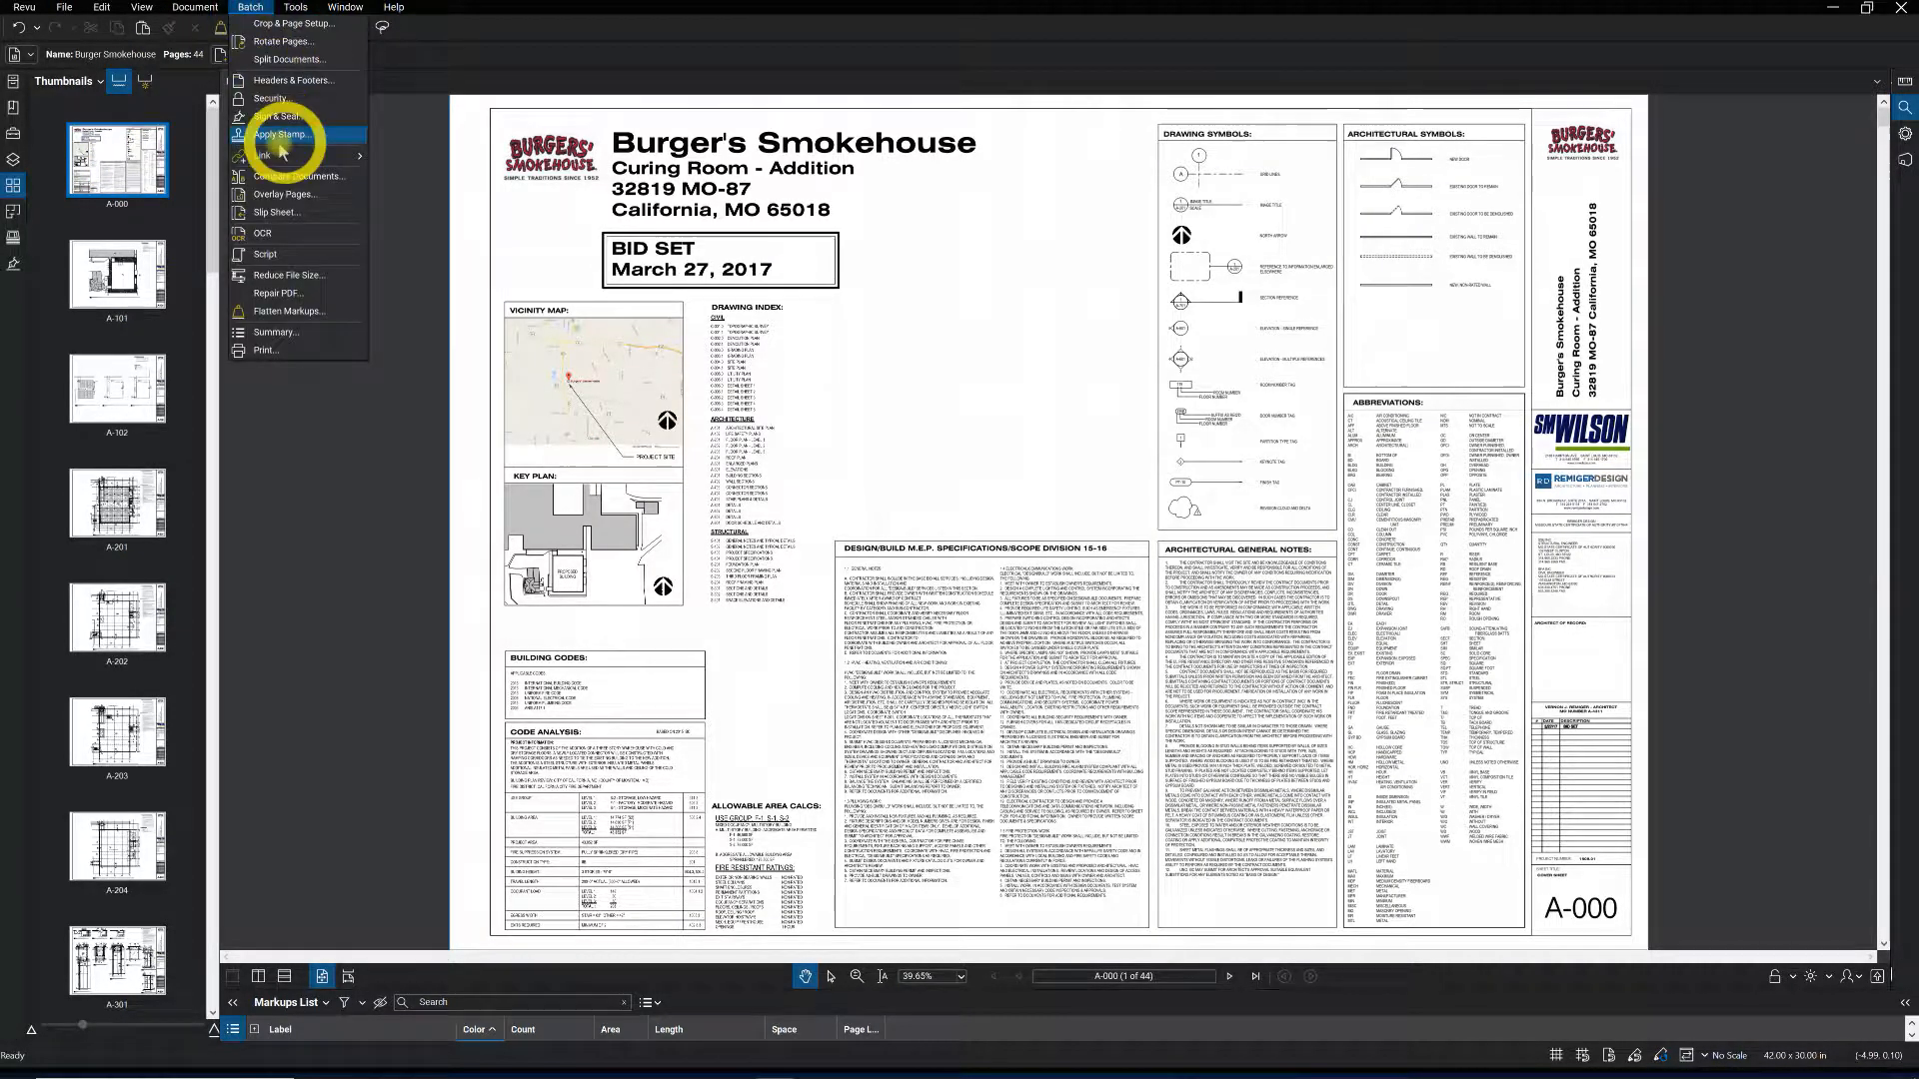
{"action": "mouse_move", "coordinate": [326, 163]}
{"action": "left_click", "coordinate": [391, 156]}
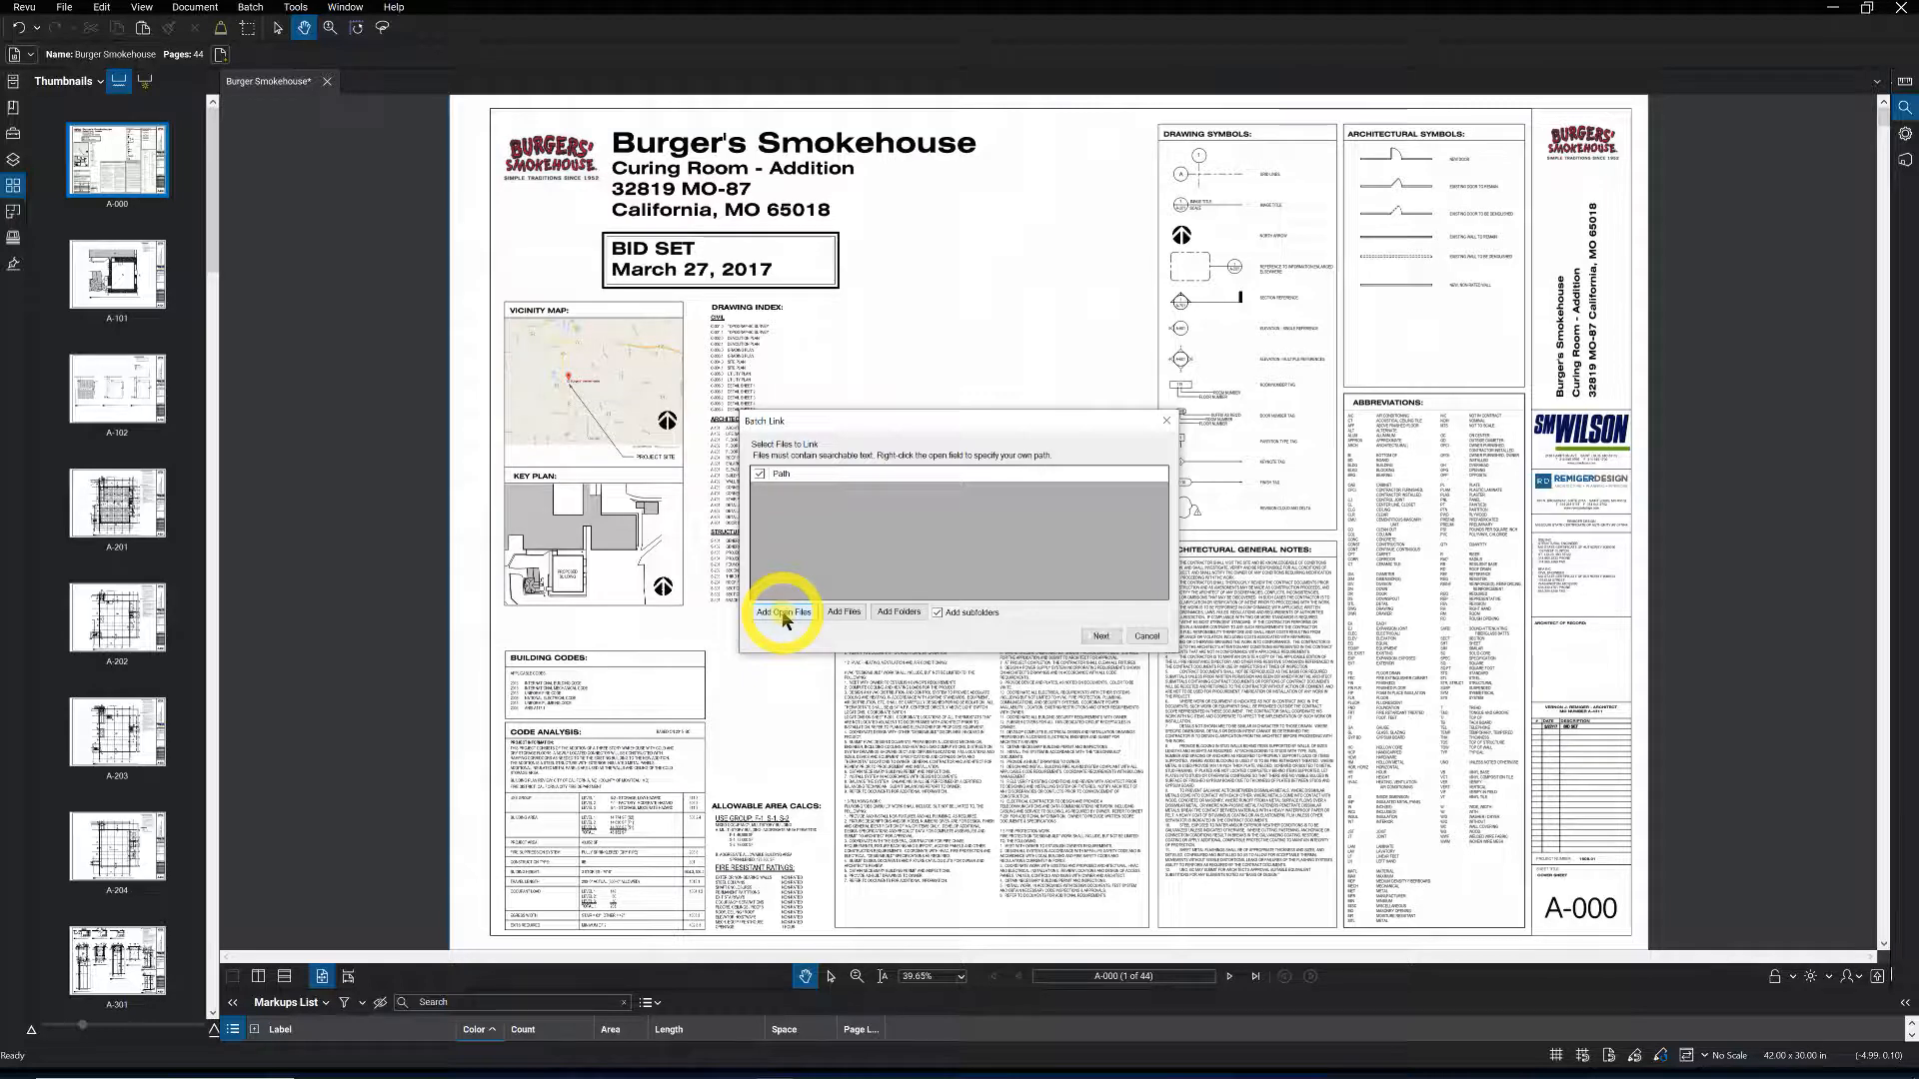
{"action": "left_click", "coordinate": [783, 615]}
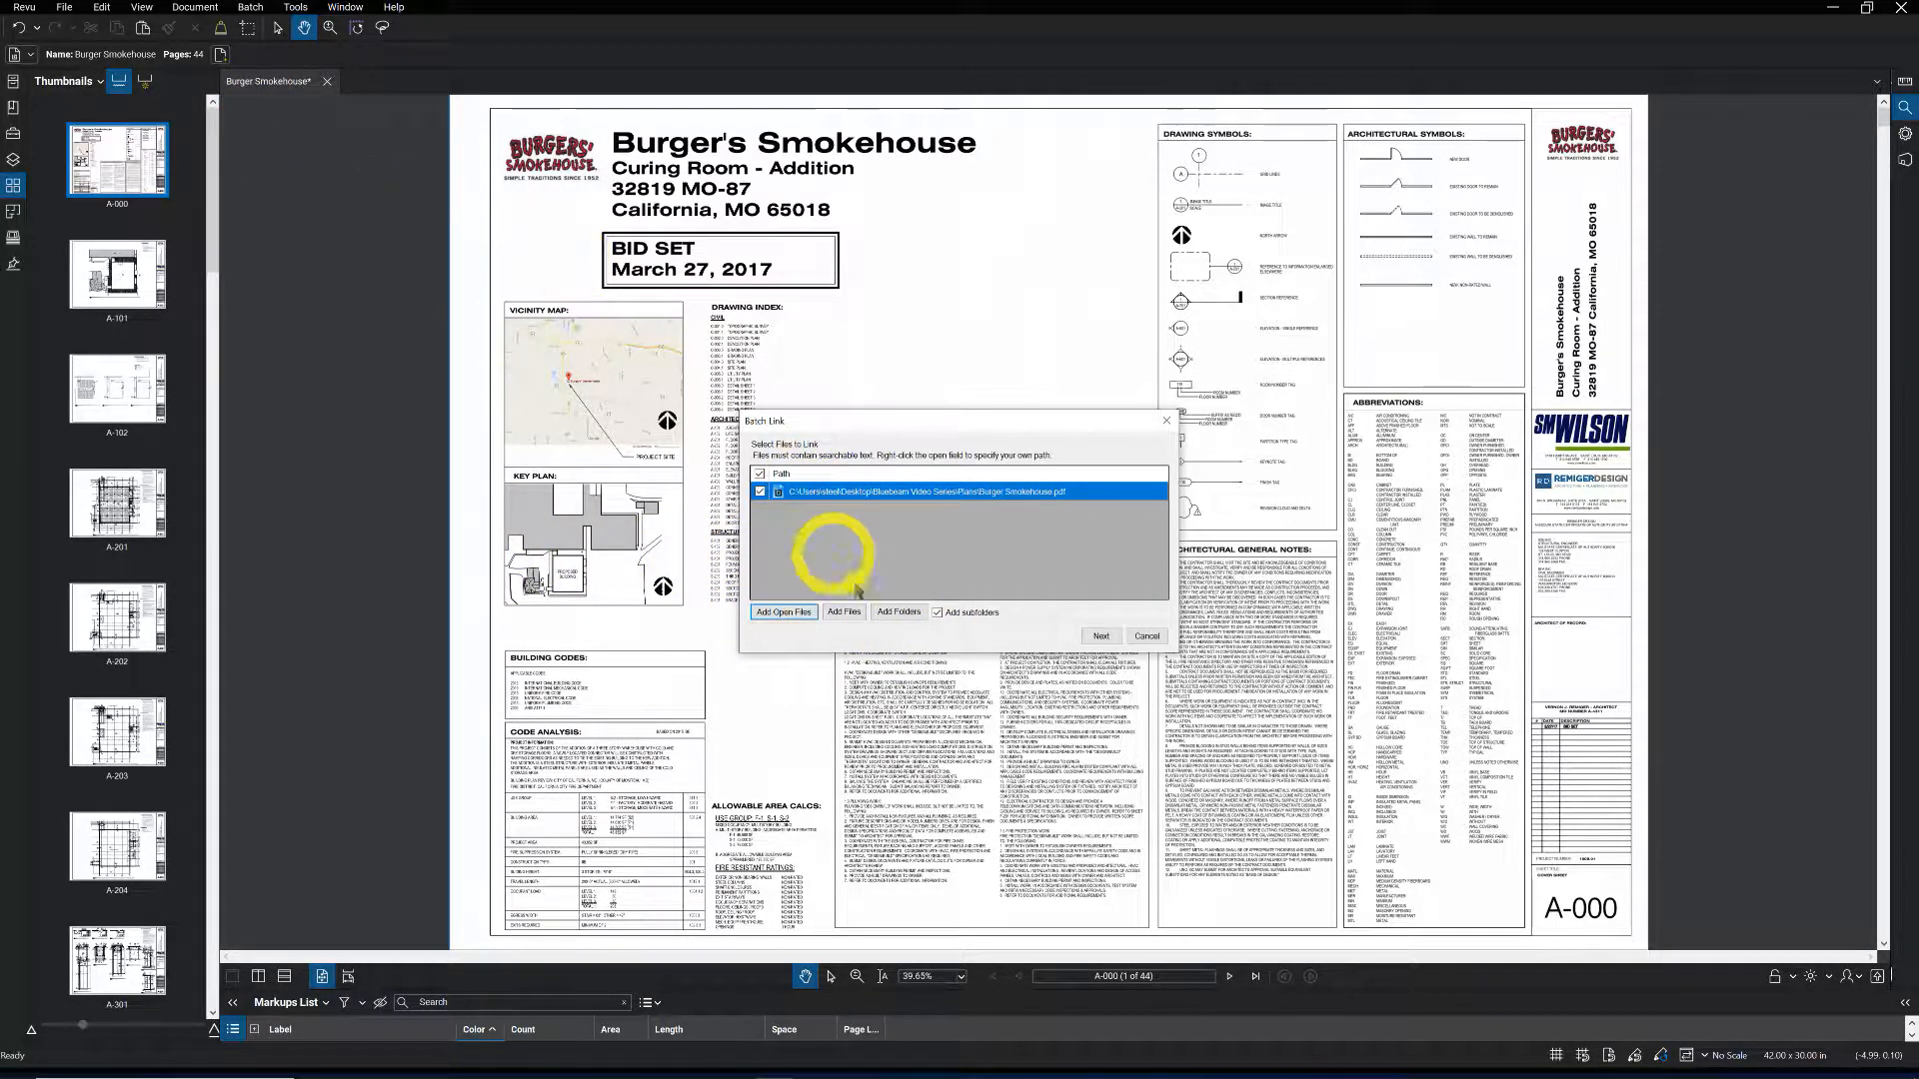
{"action": "left_click", "coordinate": [1101, 638]}
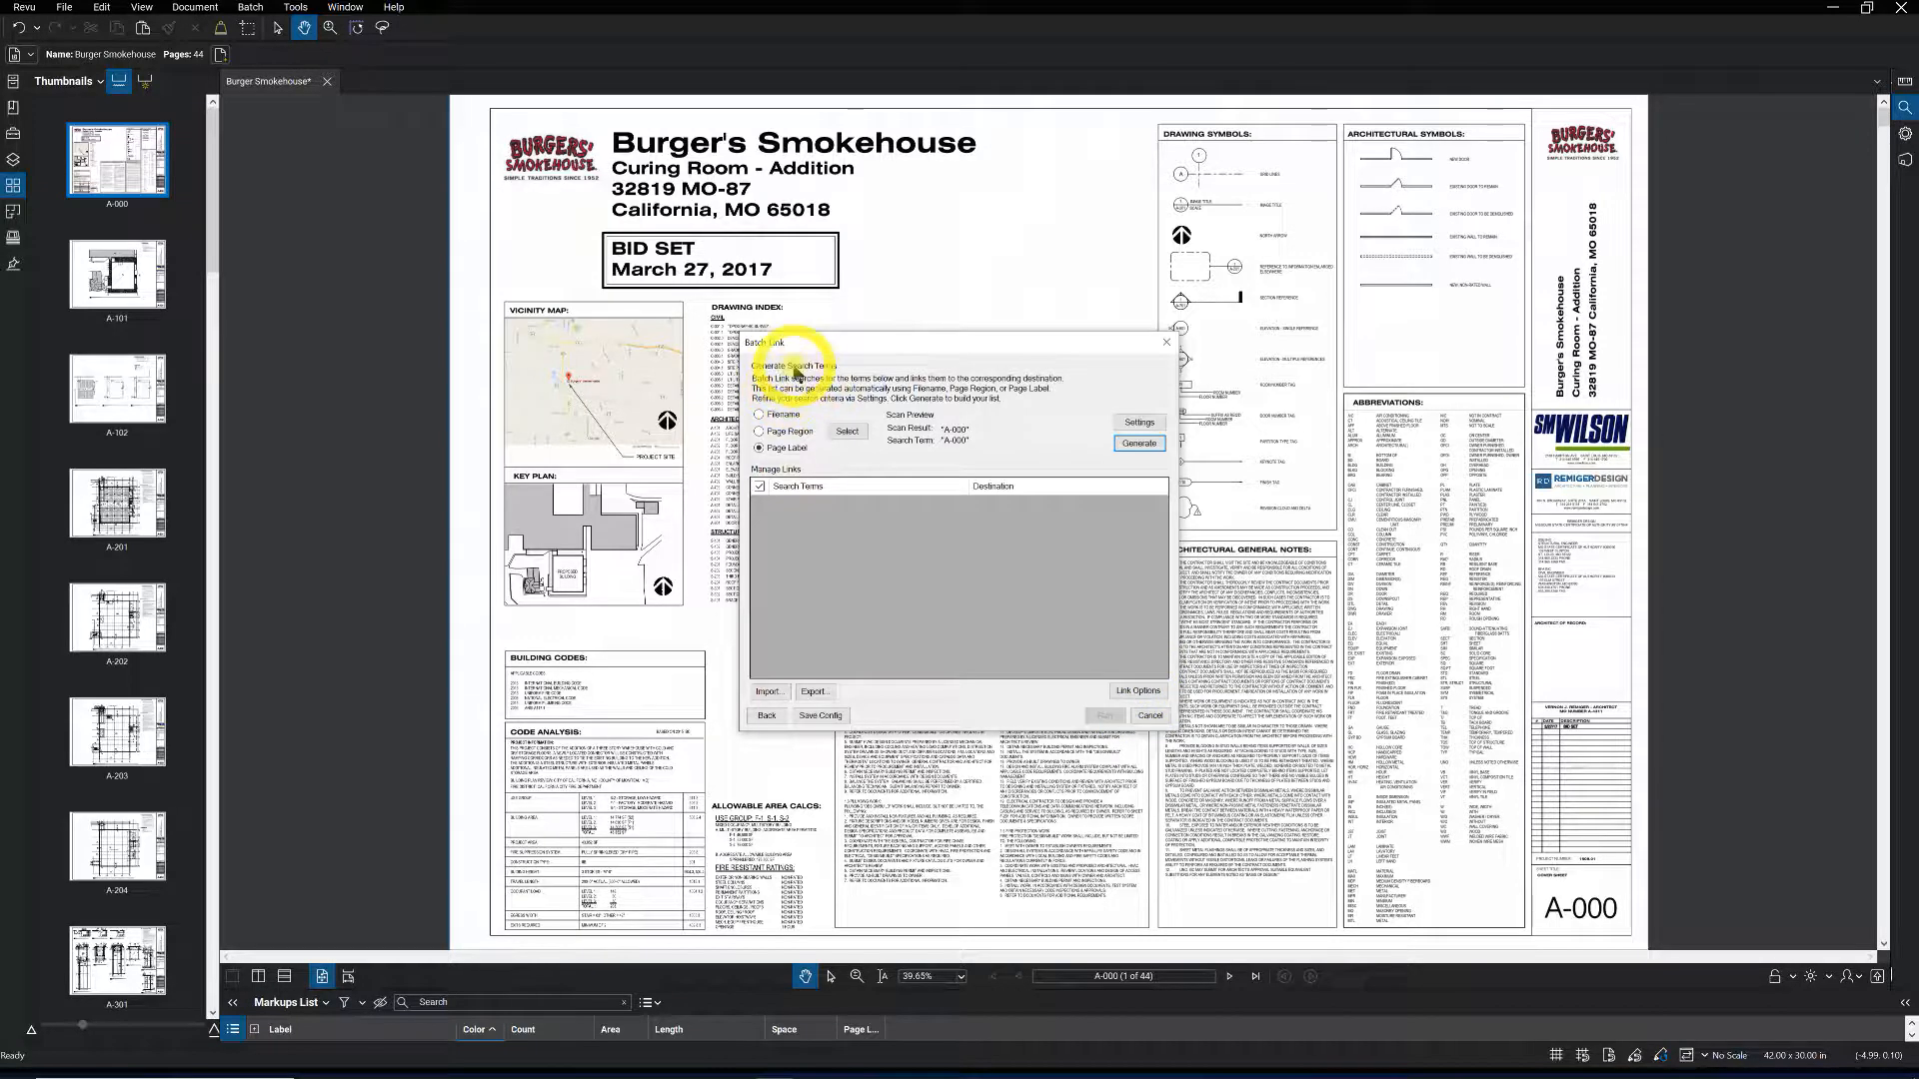
Set the link options to include appearance properties with the Solid line style.
{"action": "left_click", "coordinate": [1133, 691]}
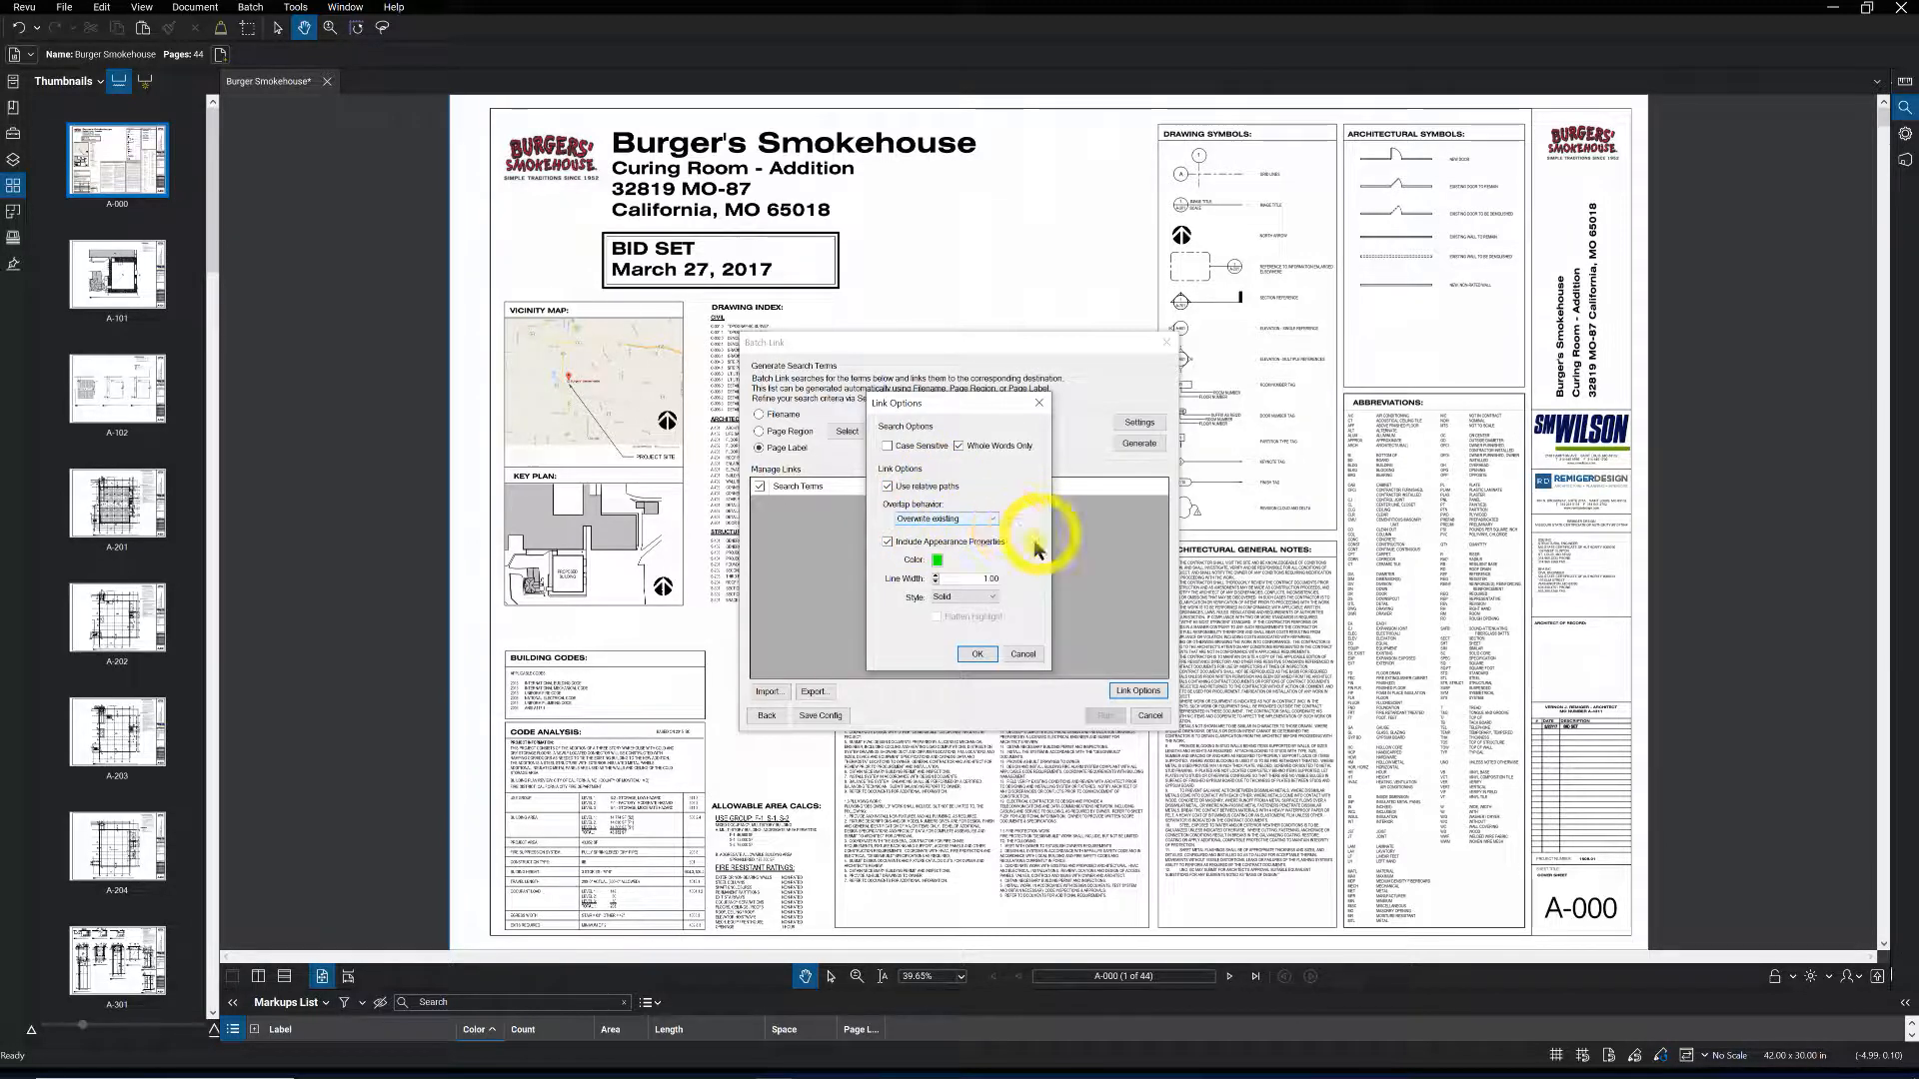
{"action": "left_click", "coordinate": [929, 544]}
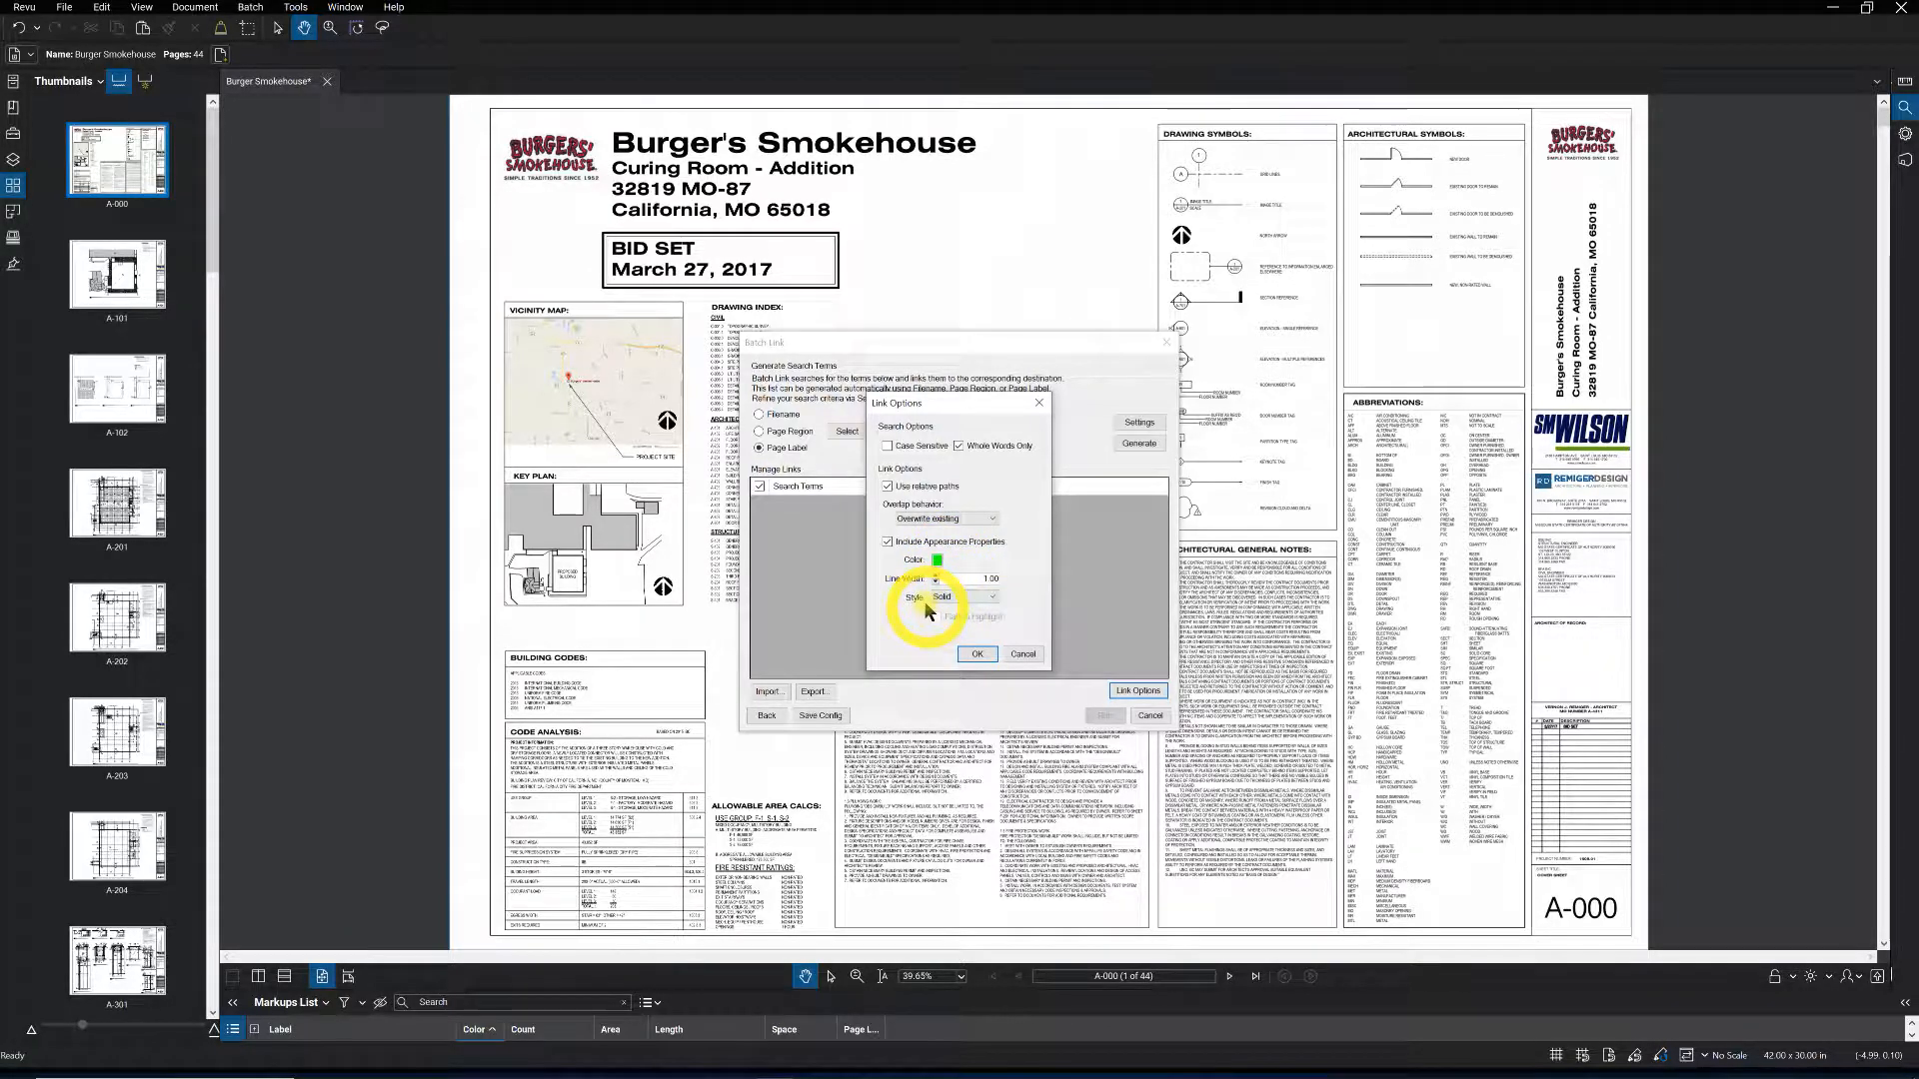
{"action": "left_click", "coordinate": [985, 599]}
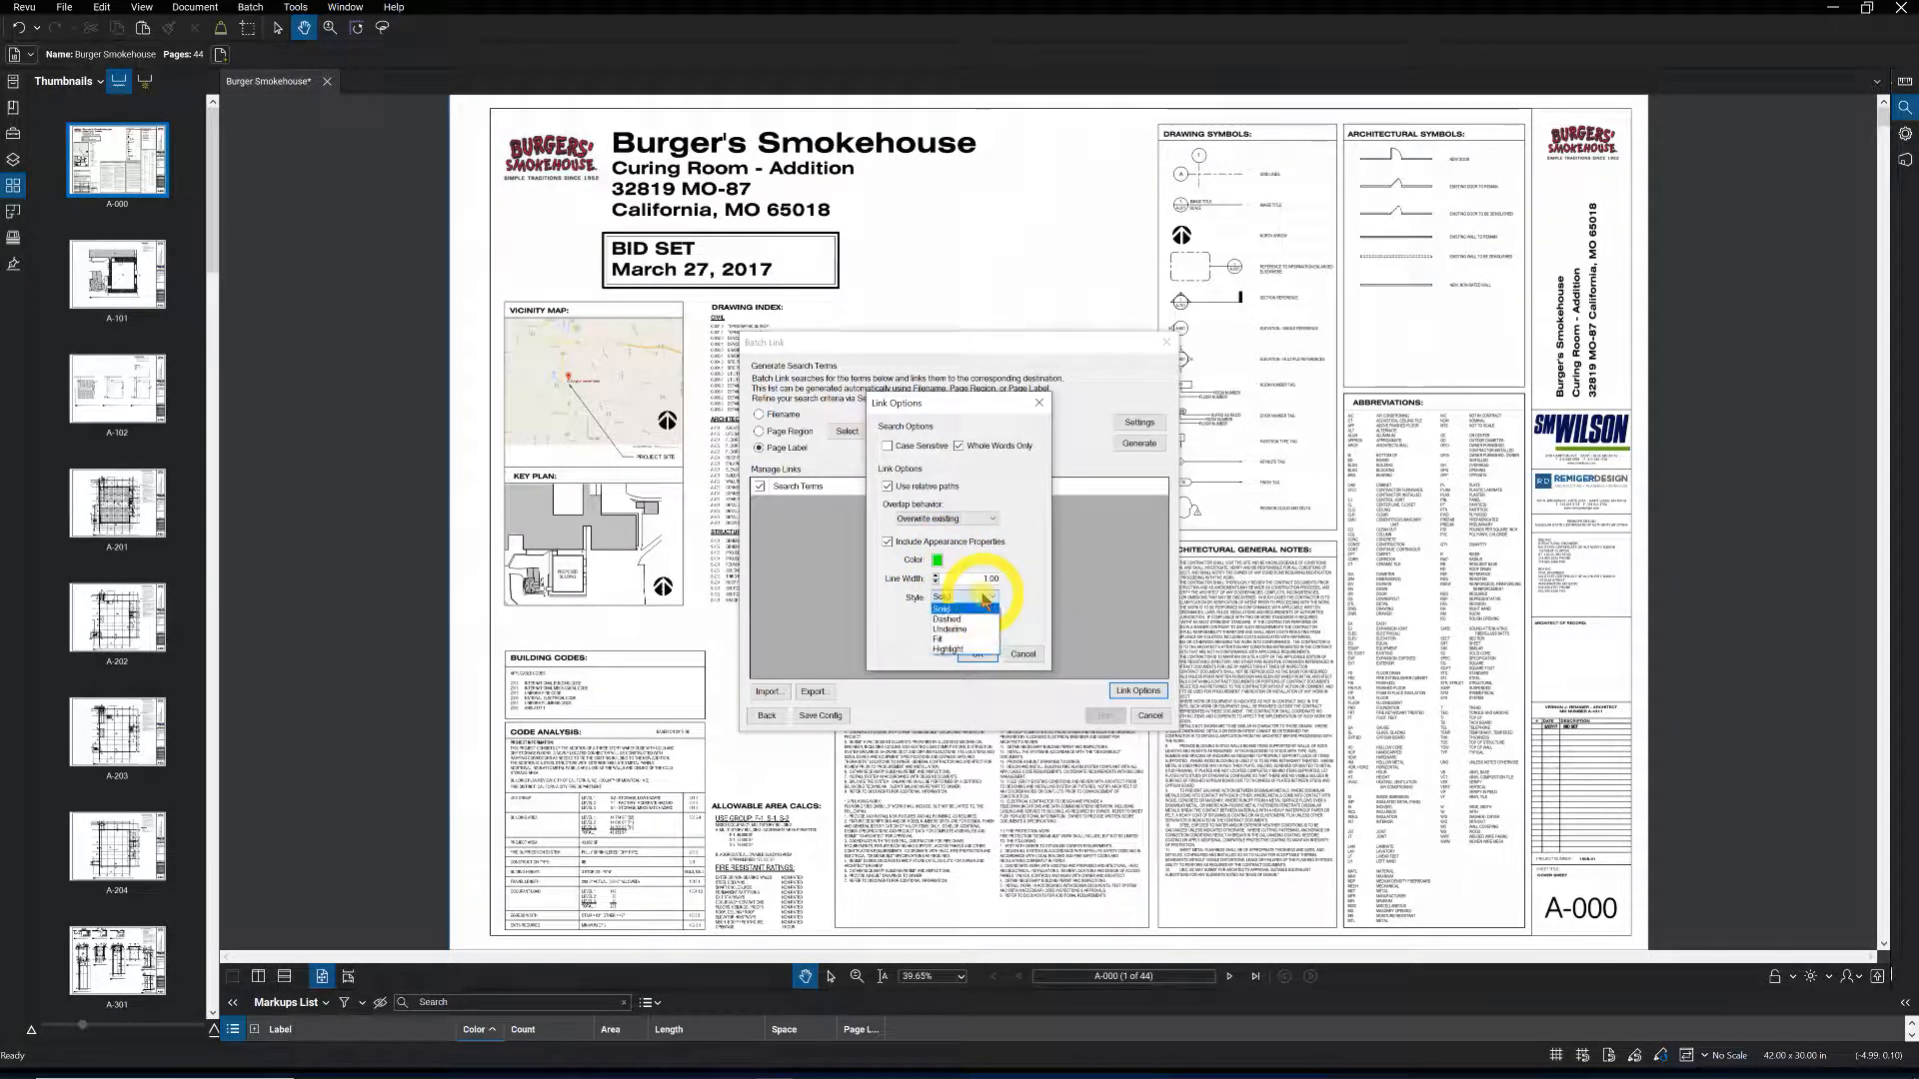
{"action": "left_click", "coordinate": [950, 610]}
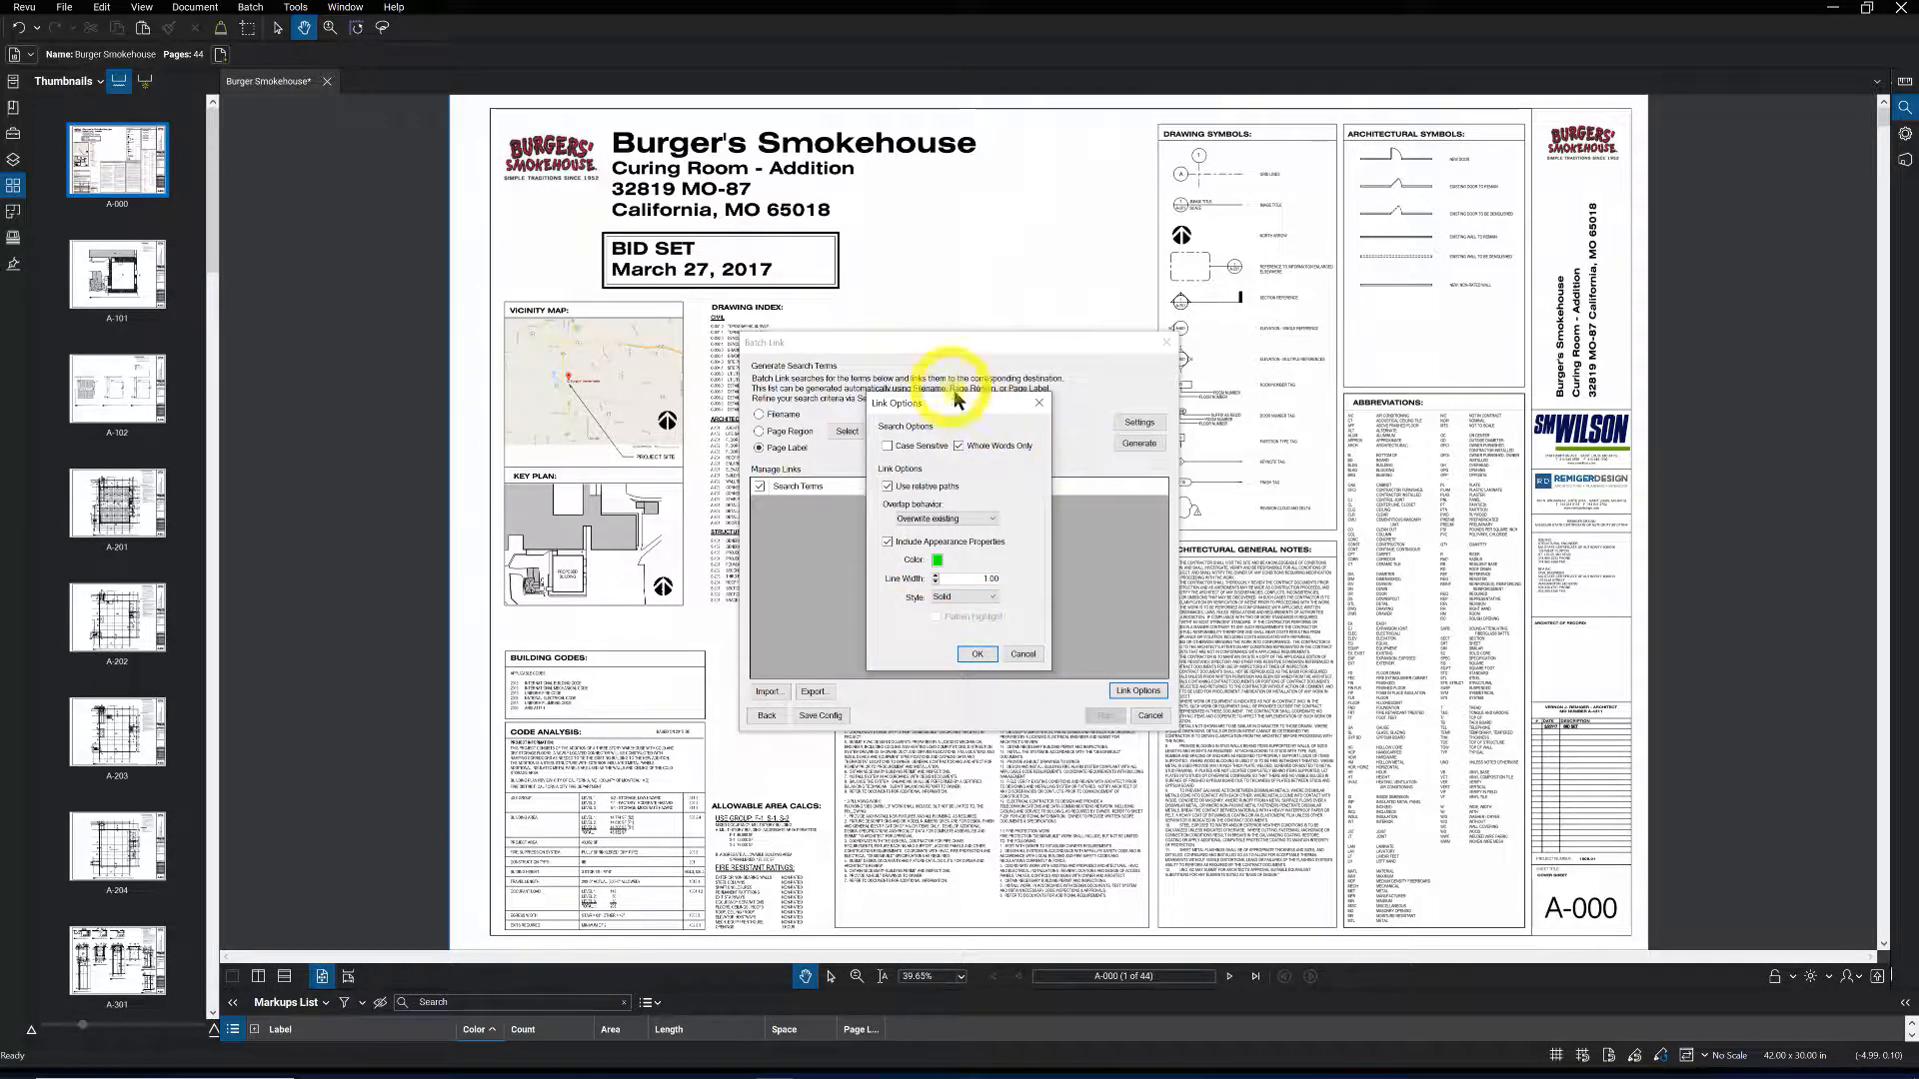
{"action": "left_click", "coordinate": [976, 654]}
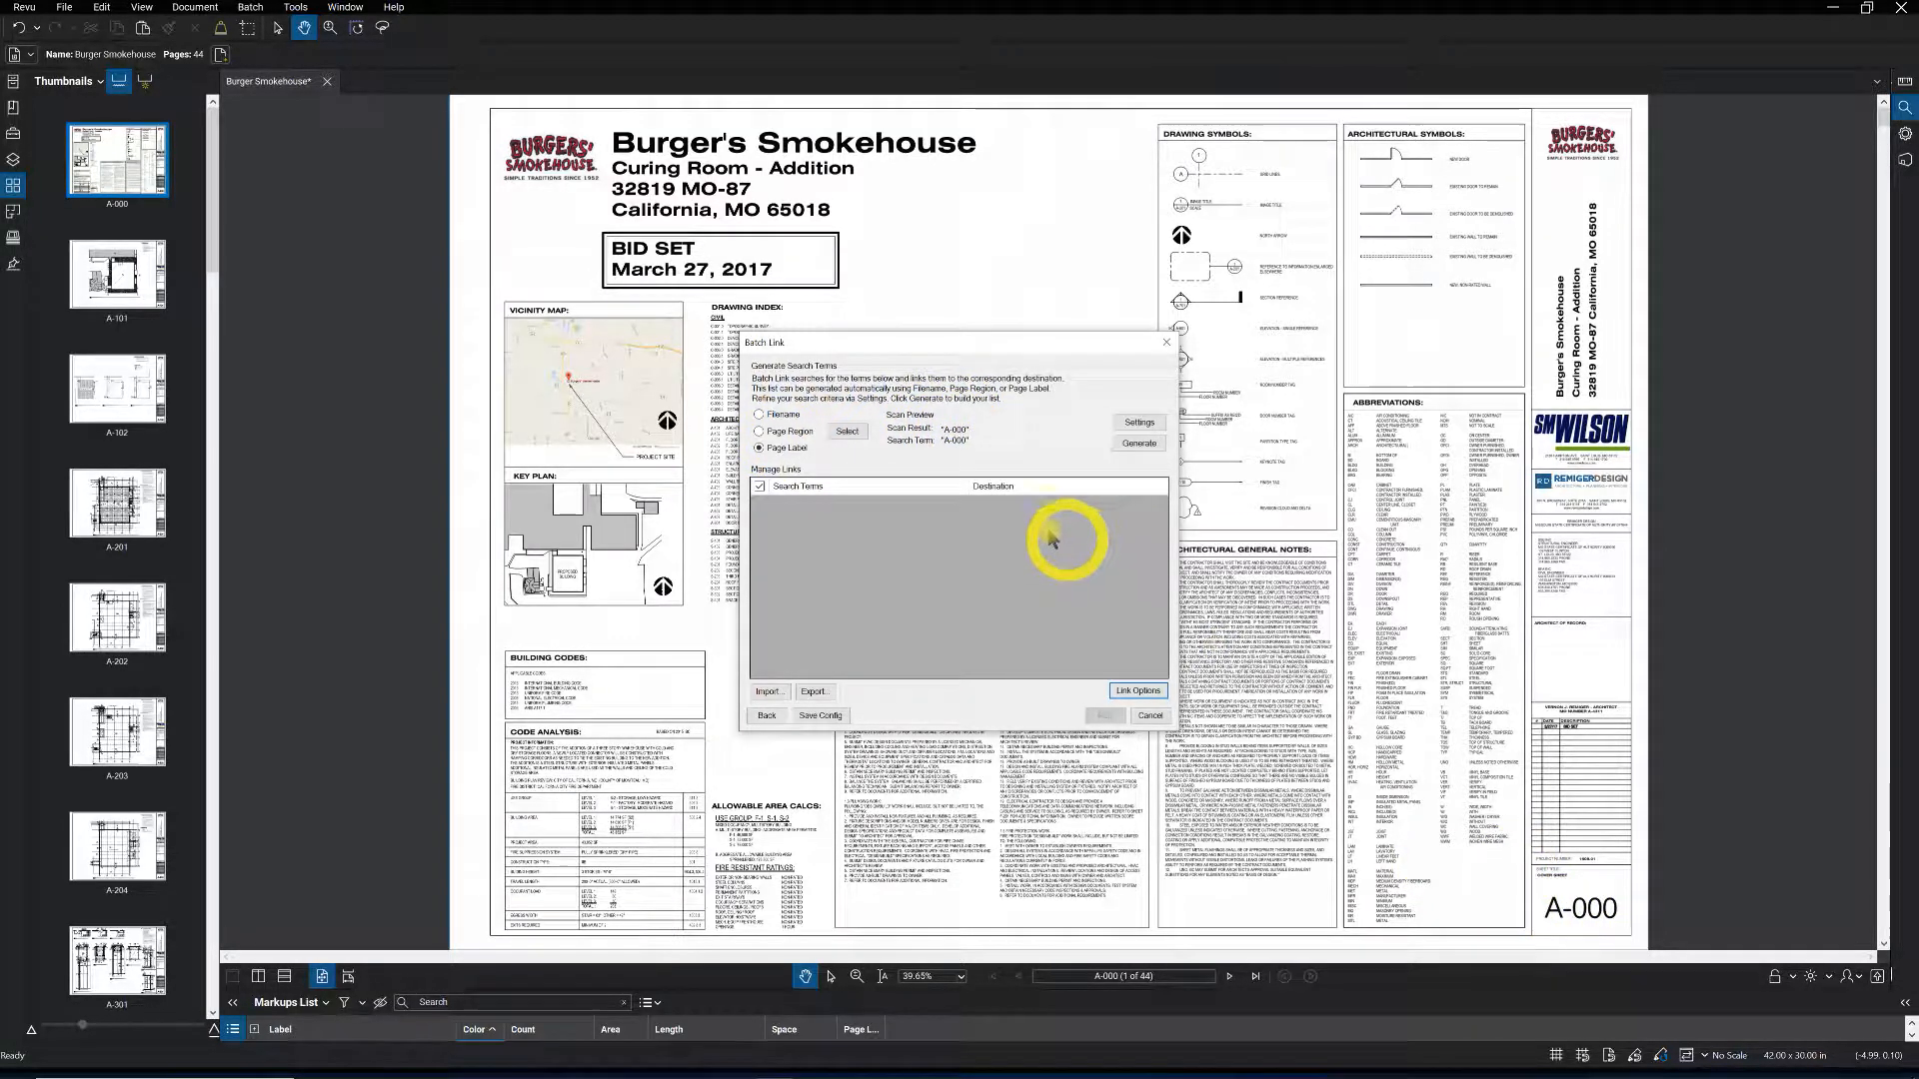
Generate the search terms from the page labels and review the list of terms and destination pages.
{"action": "left_click", "coordinate": [1135, 453]}
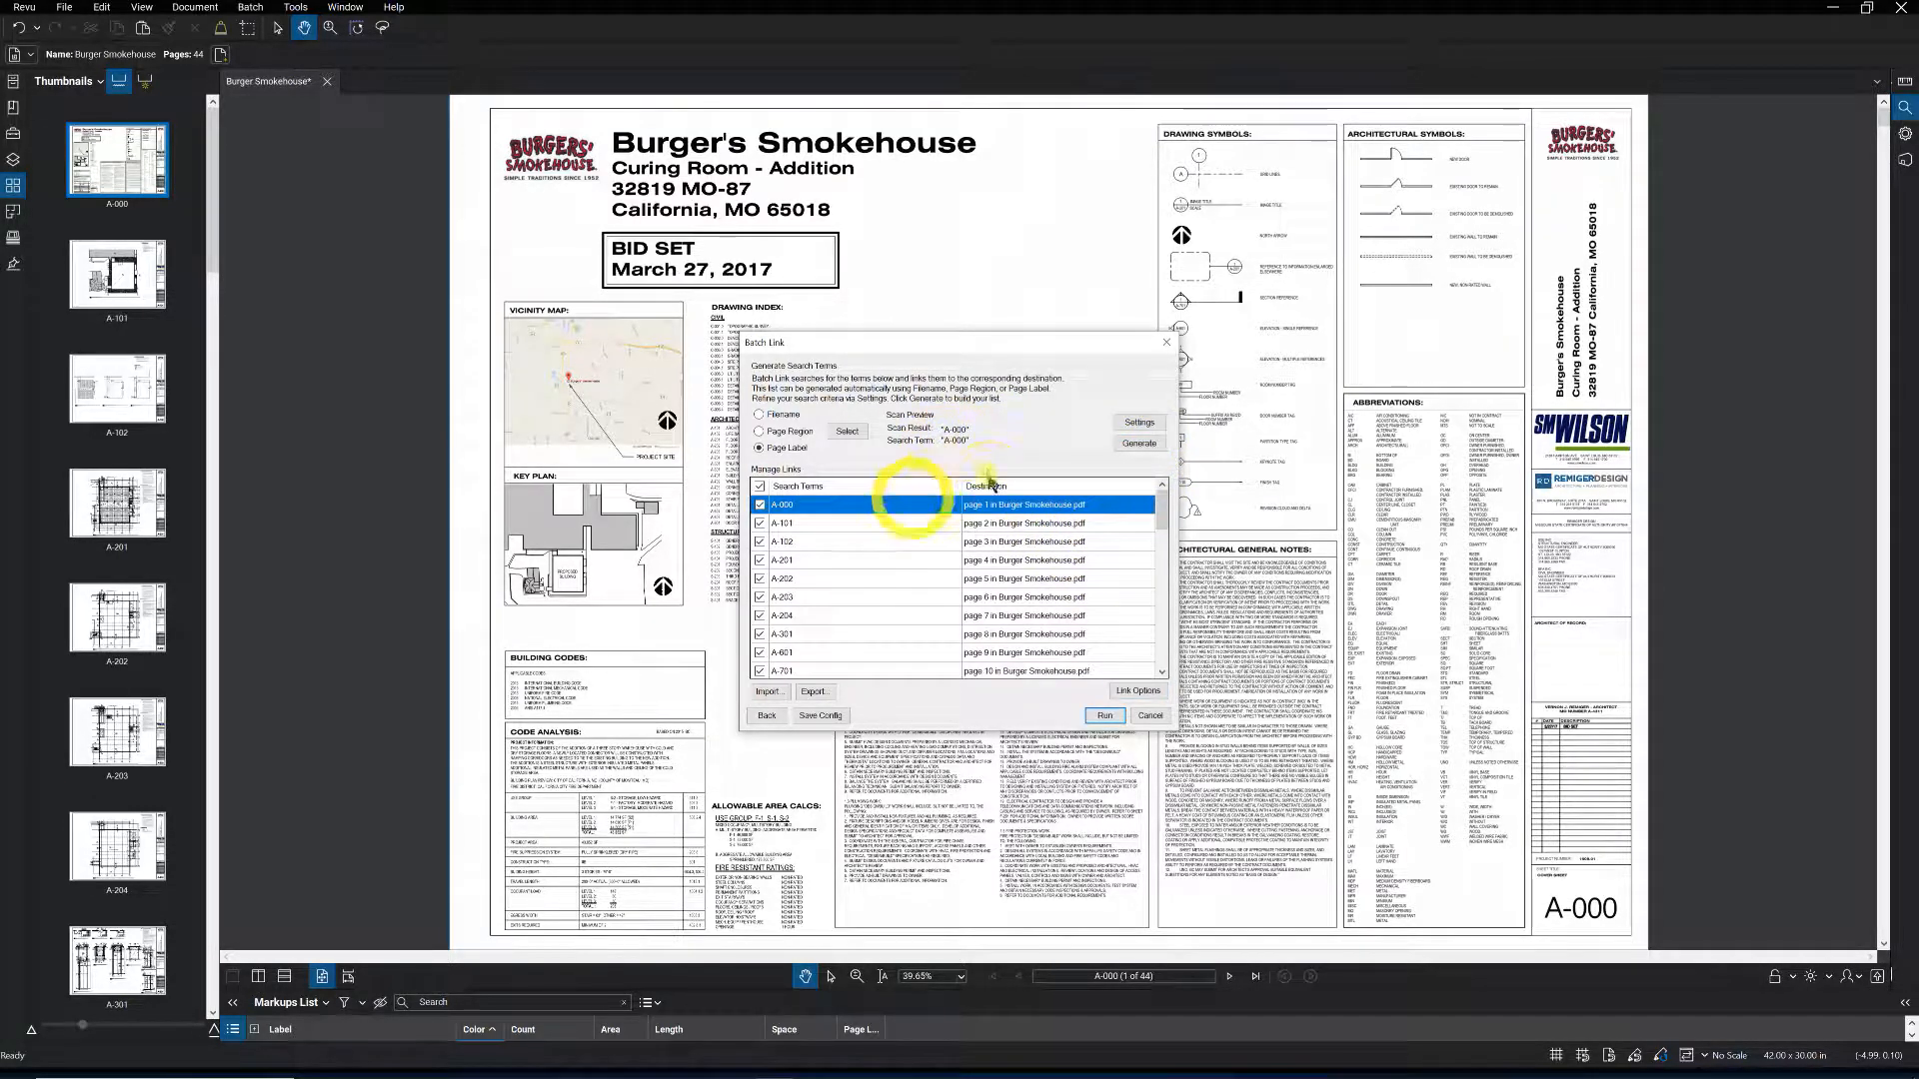
{"action": "scroll", "coordinate": [1002, 540], "scroll_direction": "down", "scroll_amount": 1}
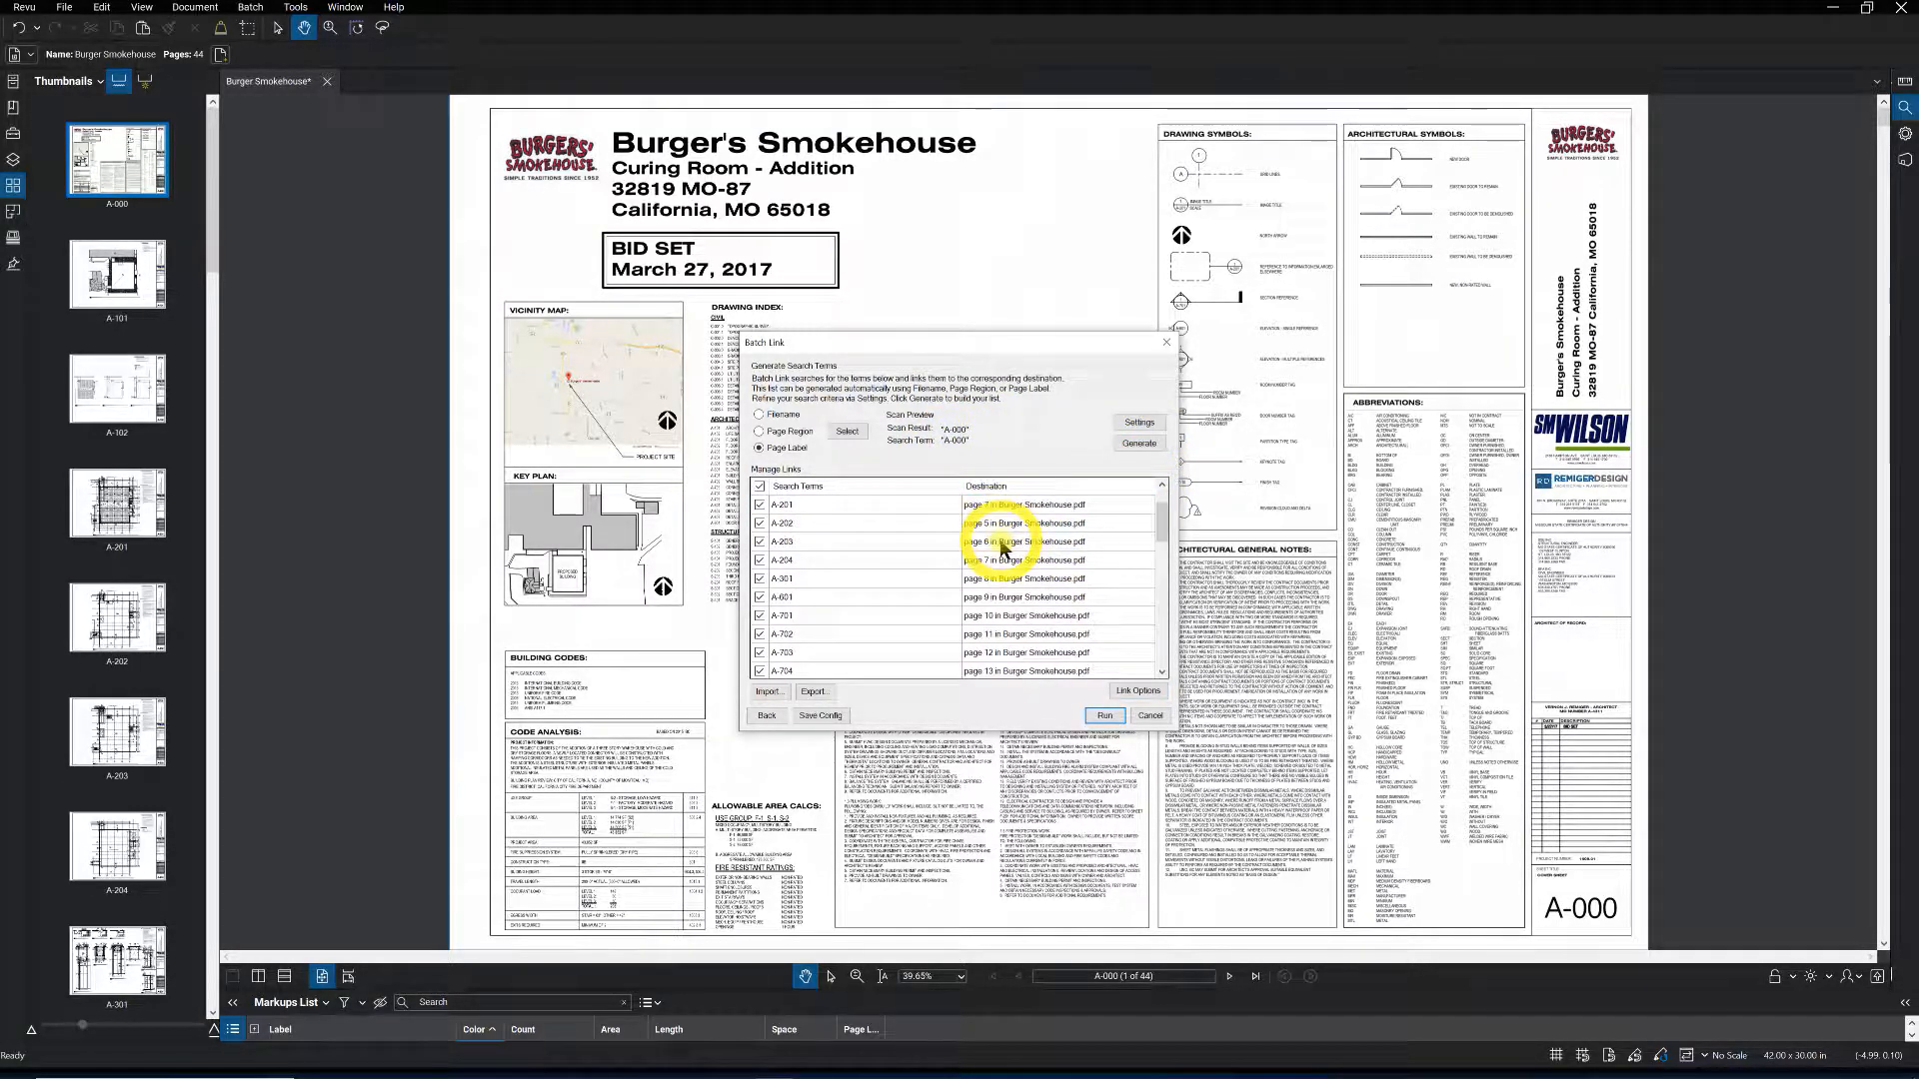
{"action": "scroll", "coordinate": [989, 554], "scroll_direction": "down", "scroll_amount": 10}
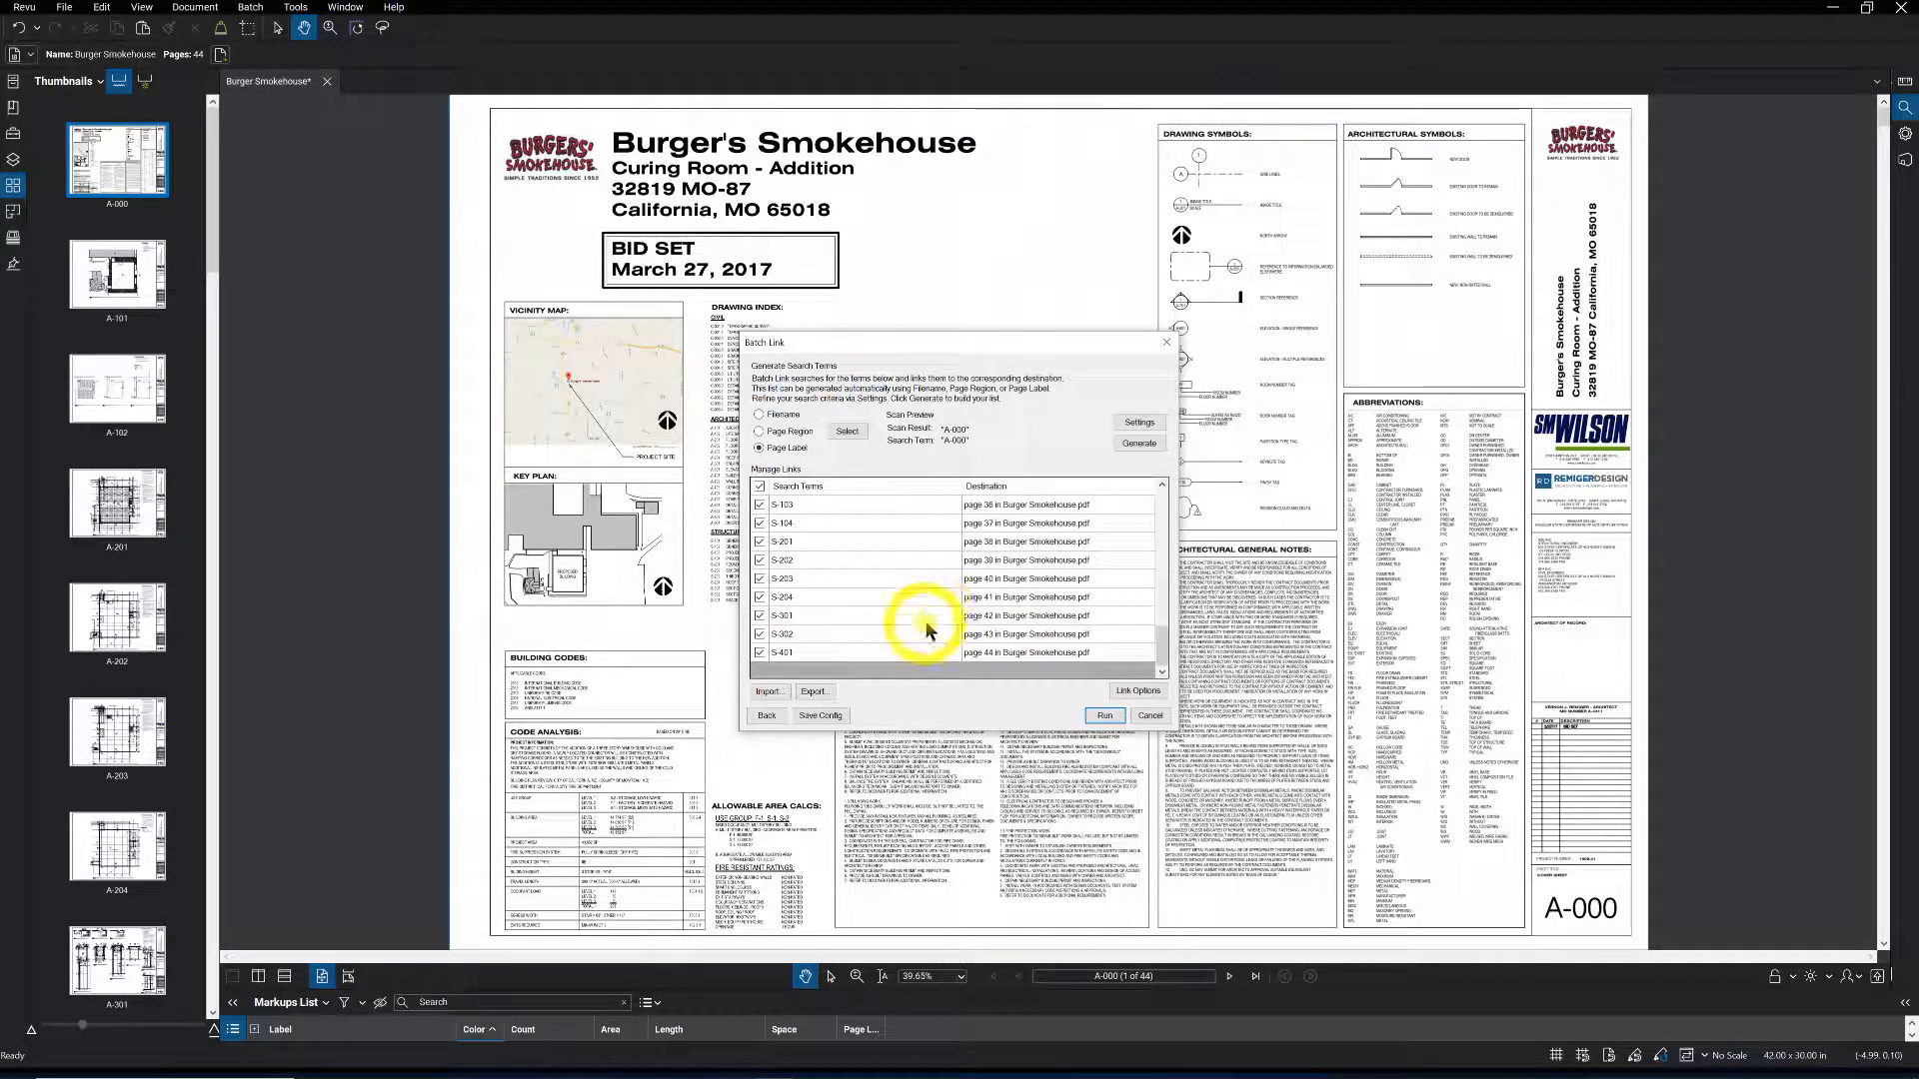
{"action": "scroll", "coordinate": [927, 626], "scroll_direction": "up", "scroll_amount": 6}
{"action": "scroll", "coordinate": [829, 605], "scroll_direction": "down", "scroll_amount": 6}
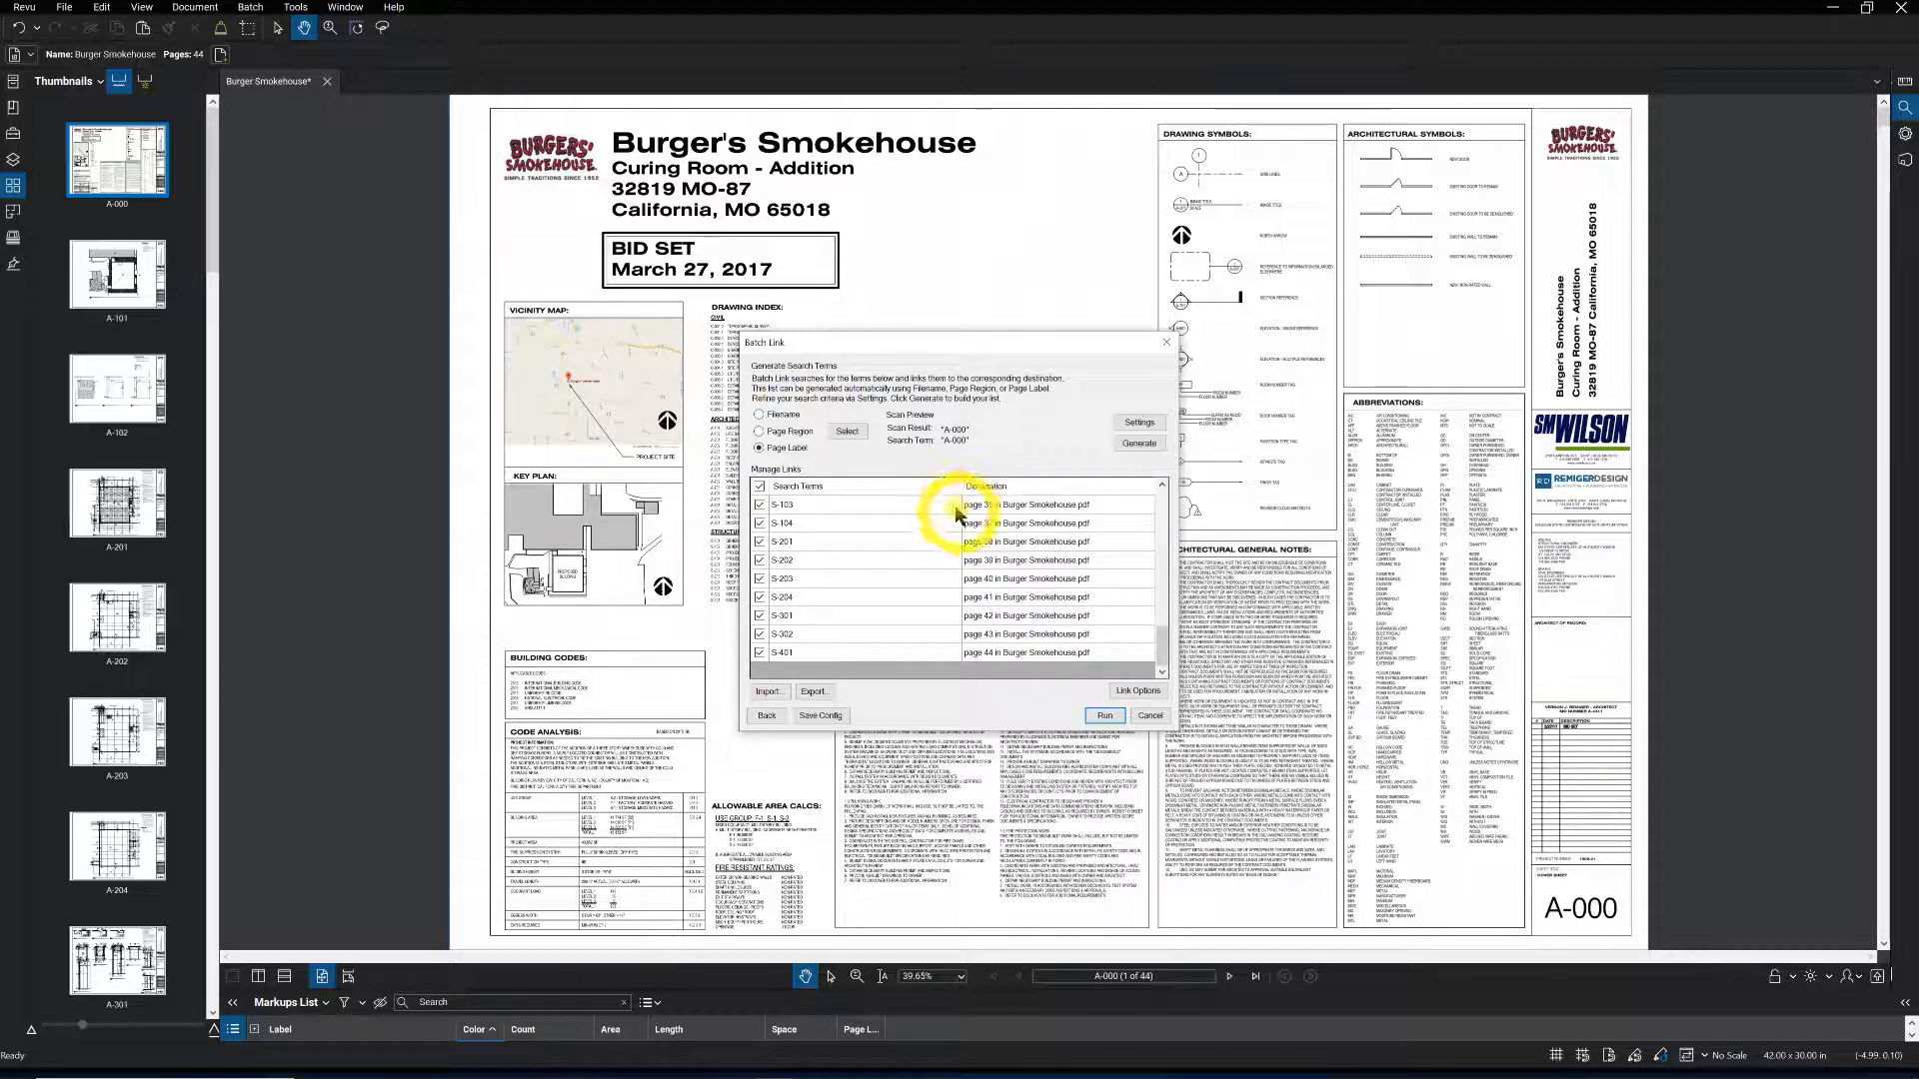
{"action": "scroll", "coordinate": [975, 570], "scroll_direction": "up", "scroll_amount": 5}
{"action": "scroll", "coordinate": [978, 581], "scroll_direction": "up", "scroll_amount": 8}
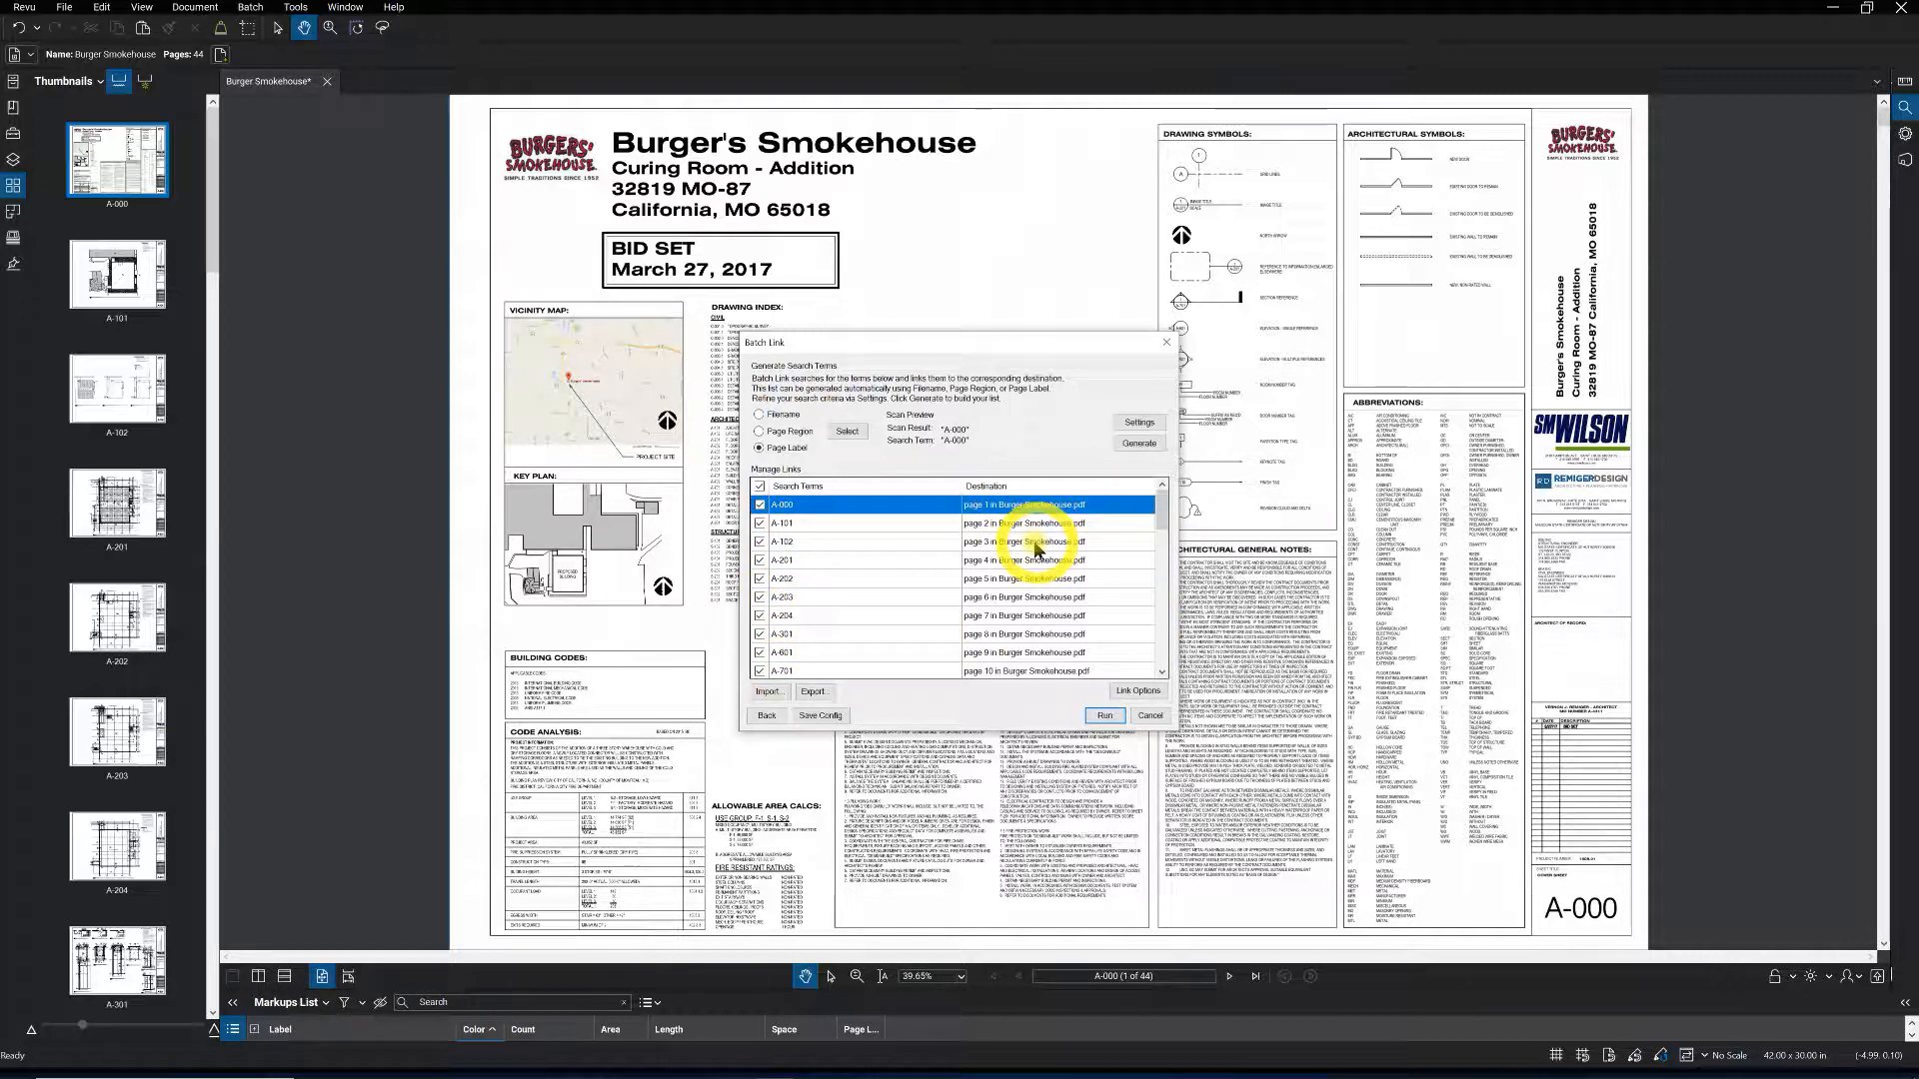
Run the batch link, finish its summary and return to sheet A-000.
{"action": "left_click", "coordinate": [1105, 717]}
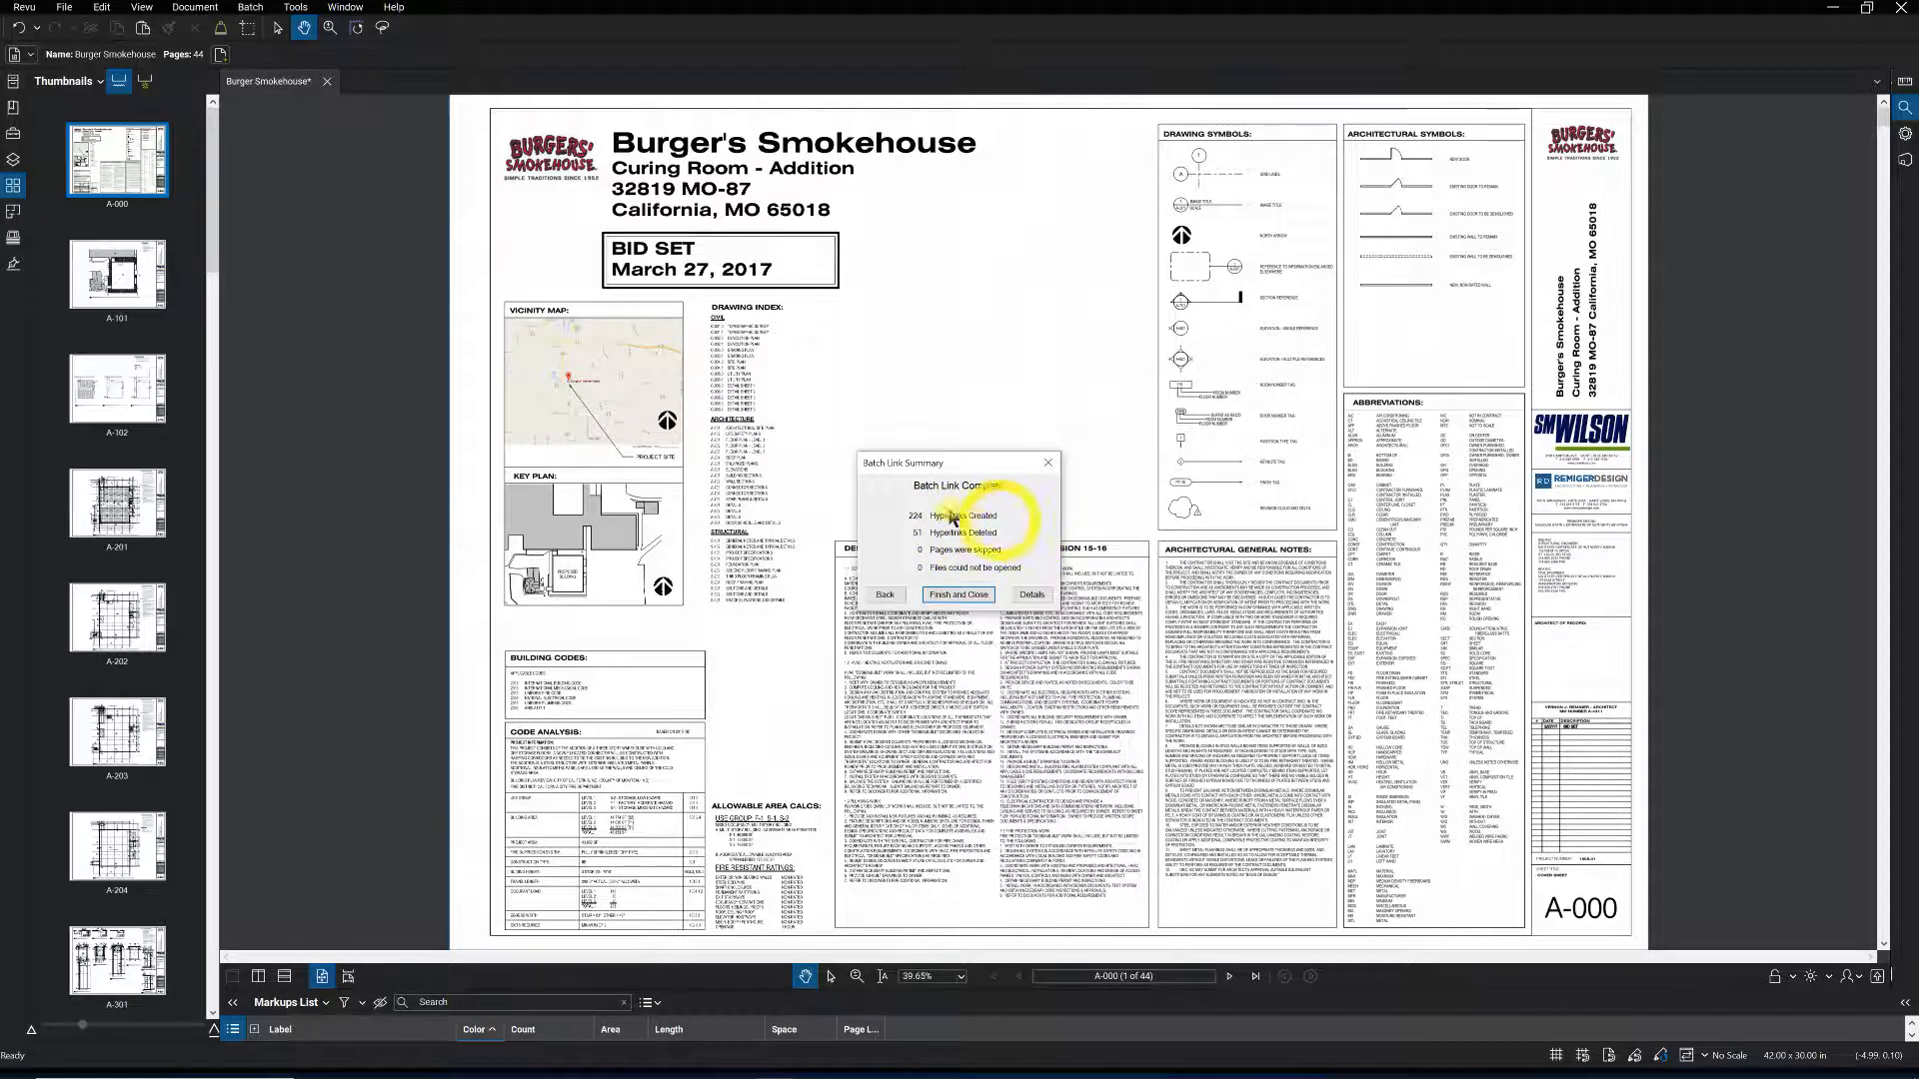
{"action": "left_click", "coordinate": [958, 596]}
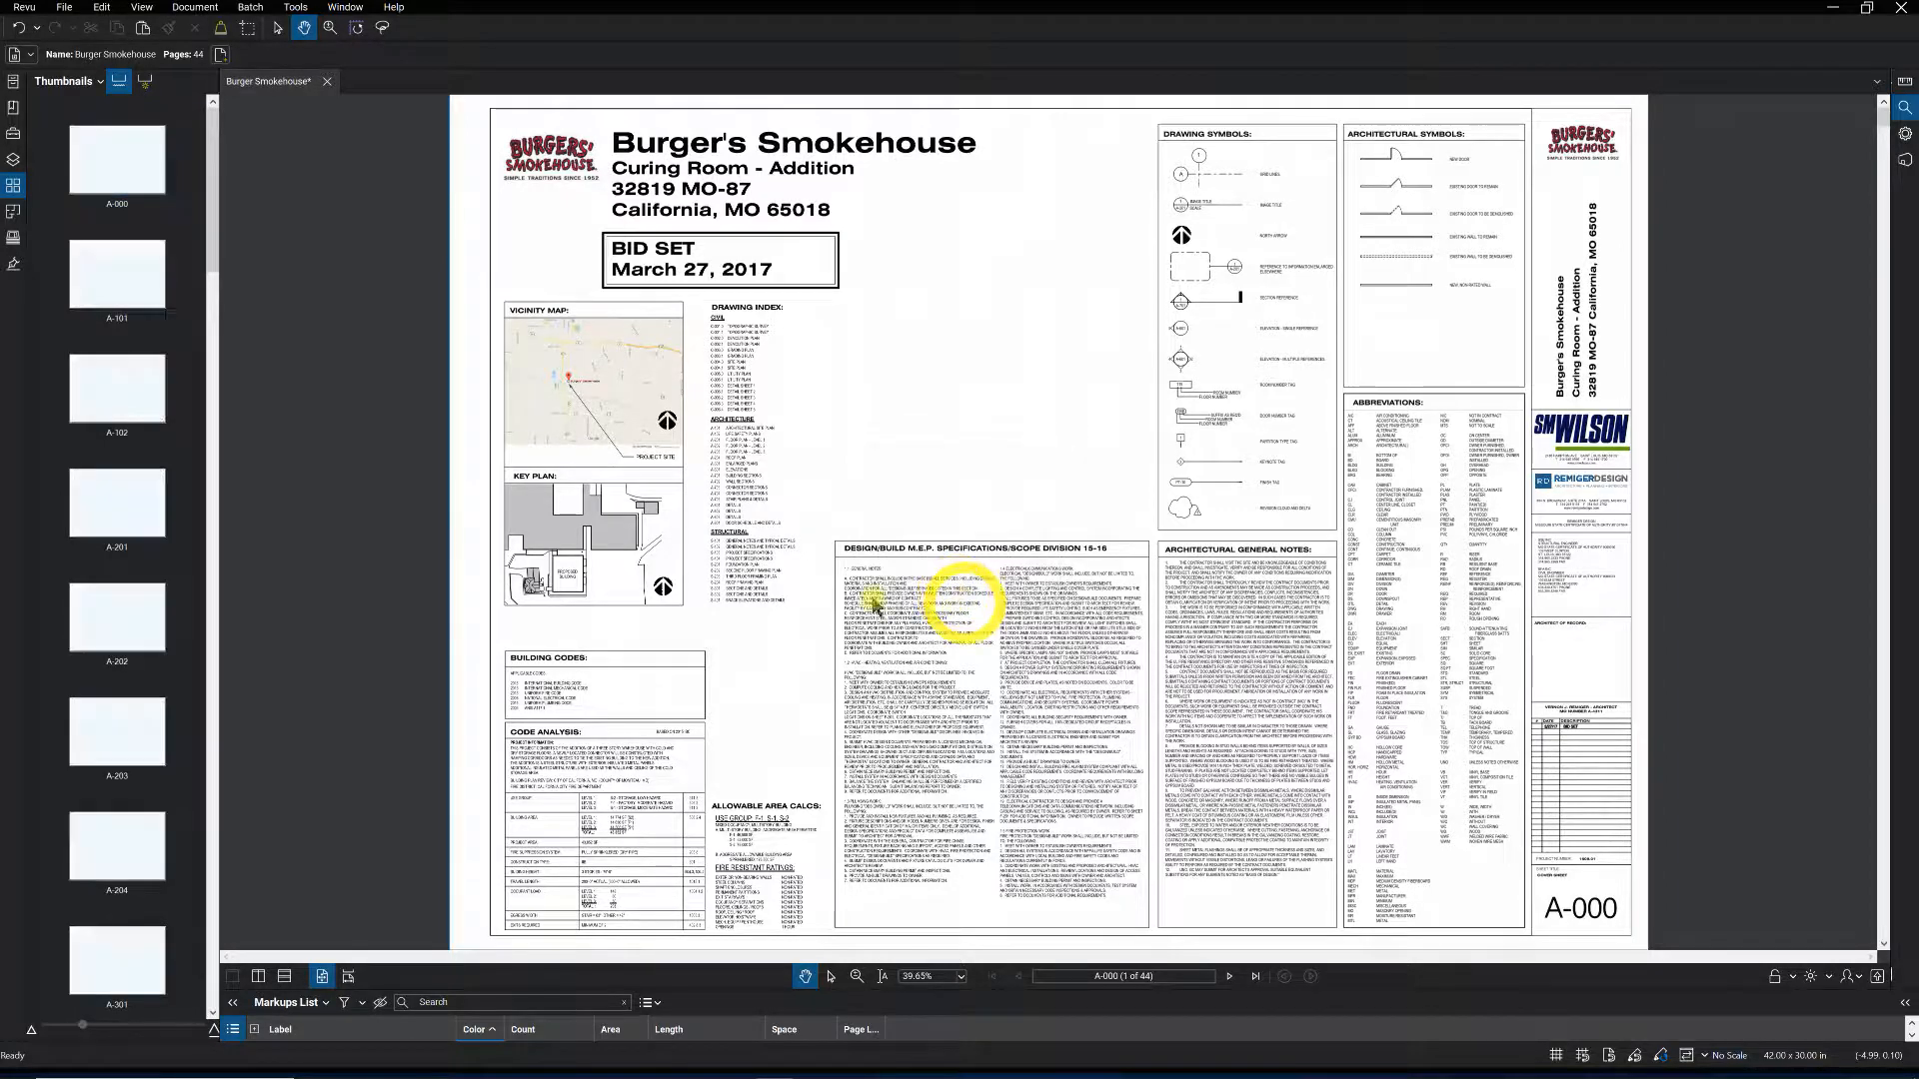
{"action": "left_click", "coordinate": [755, 540]}
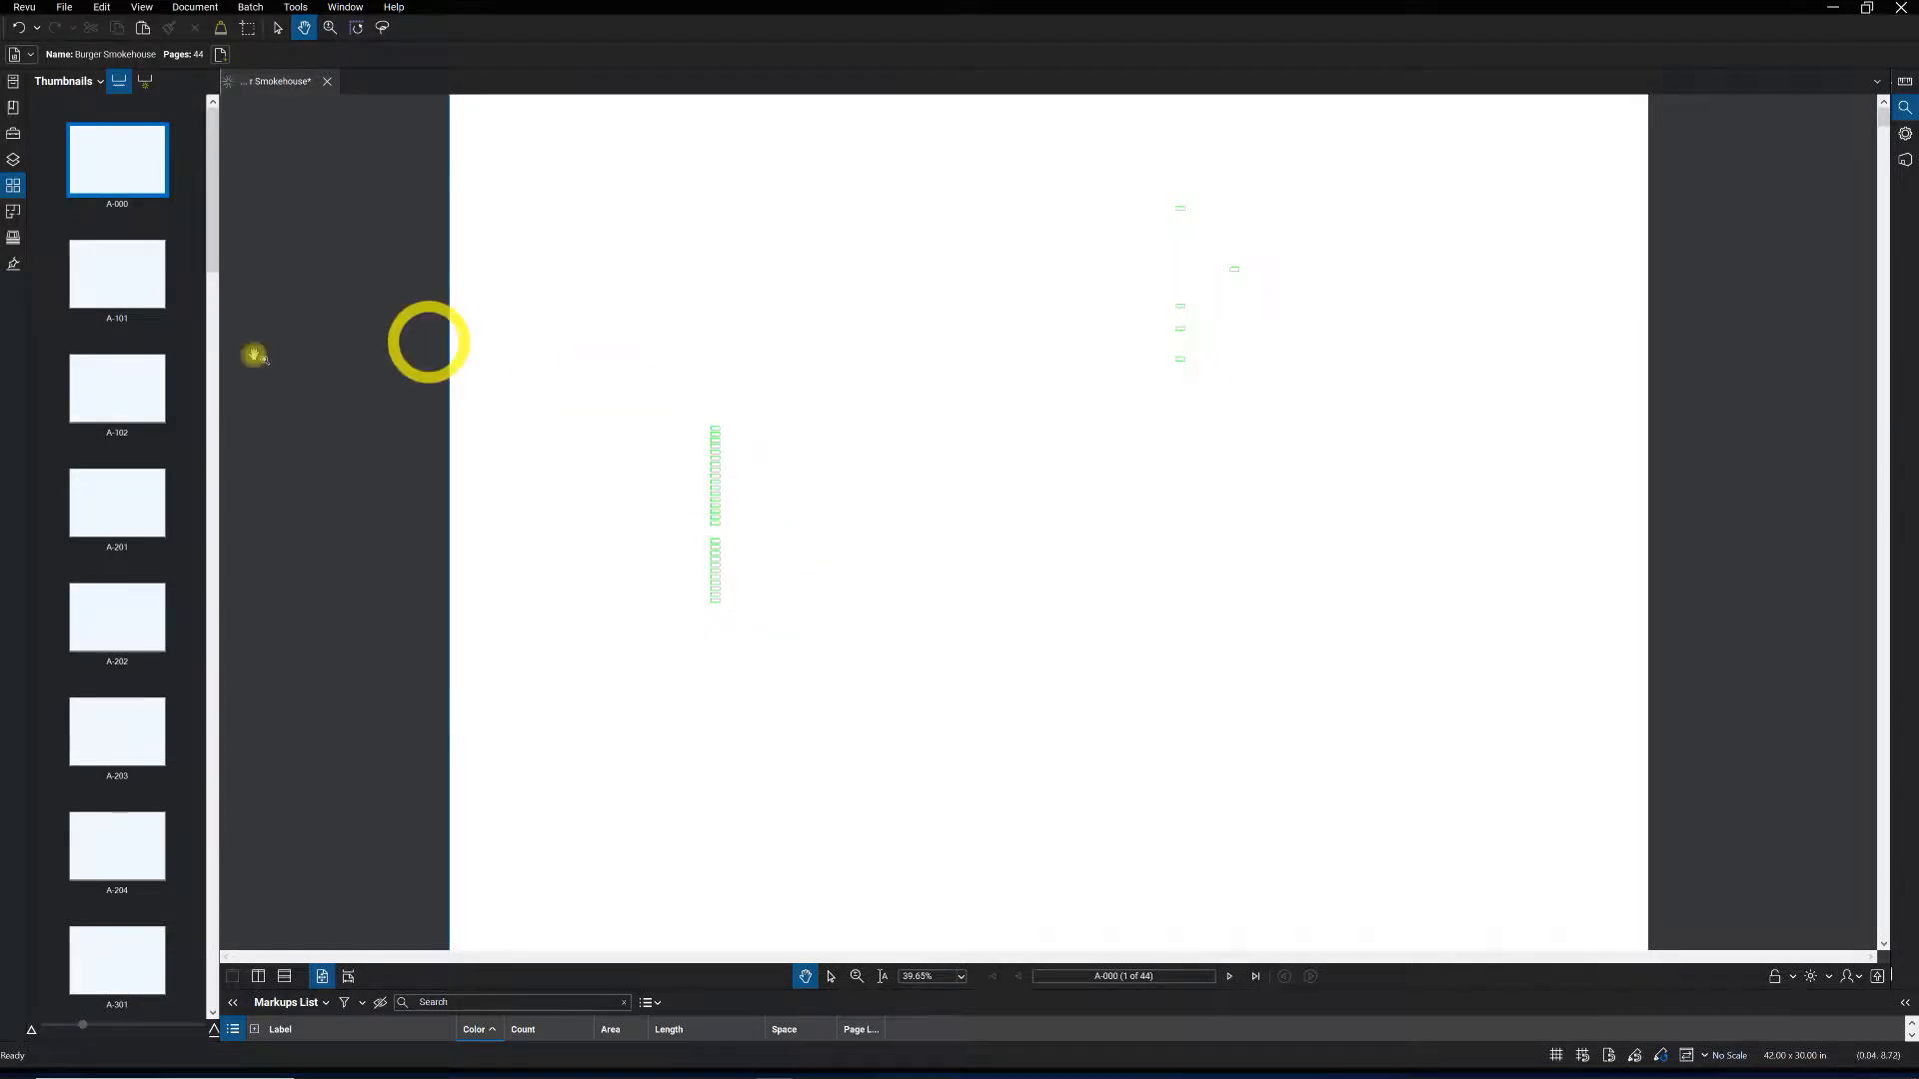
{"action": "left_click", "coordinate": [113, 409]}
{"action": "left_click", "coordinate": [125, 155]}
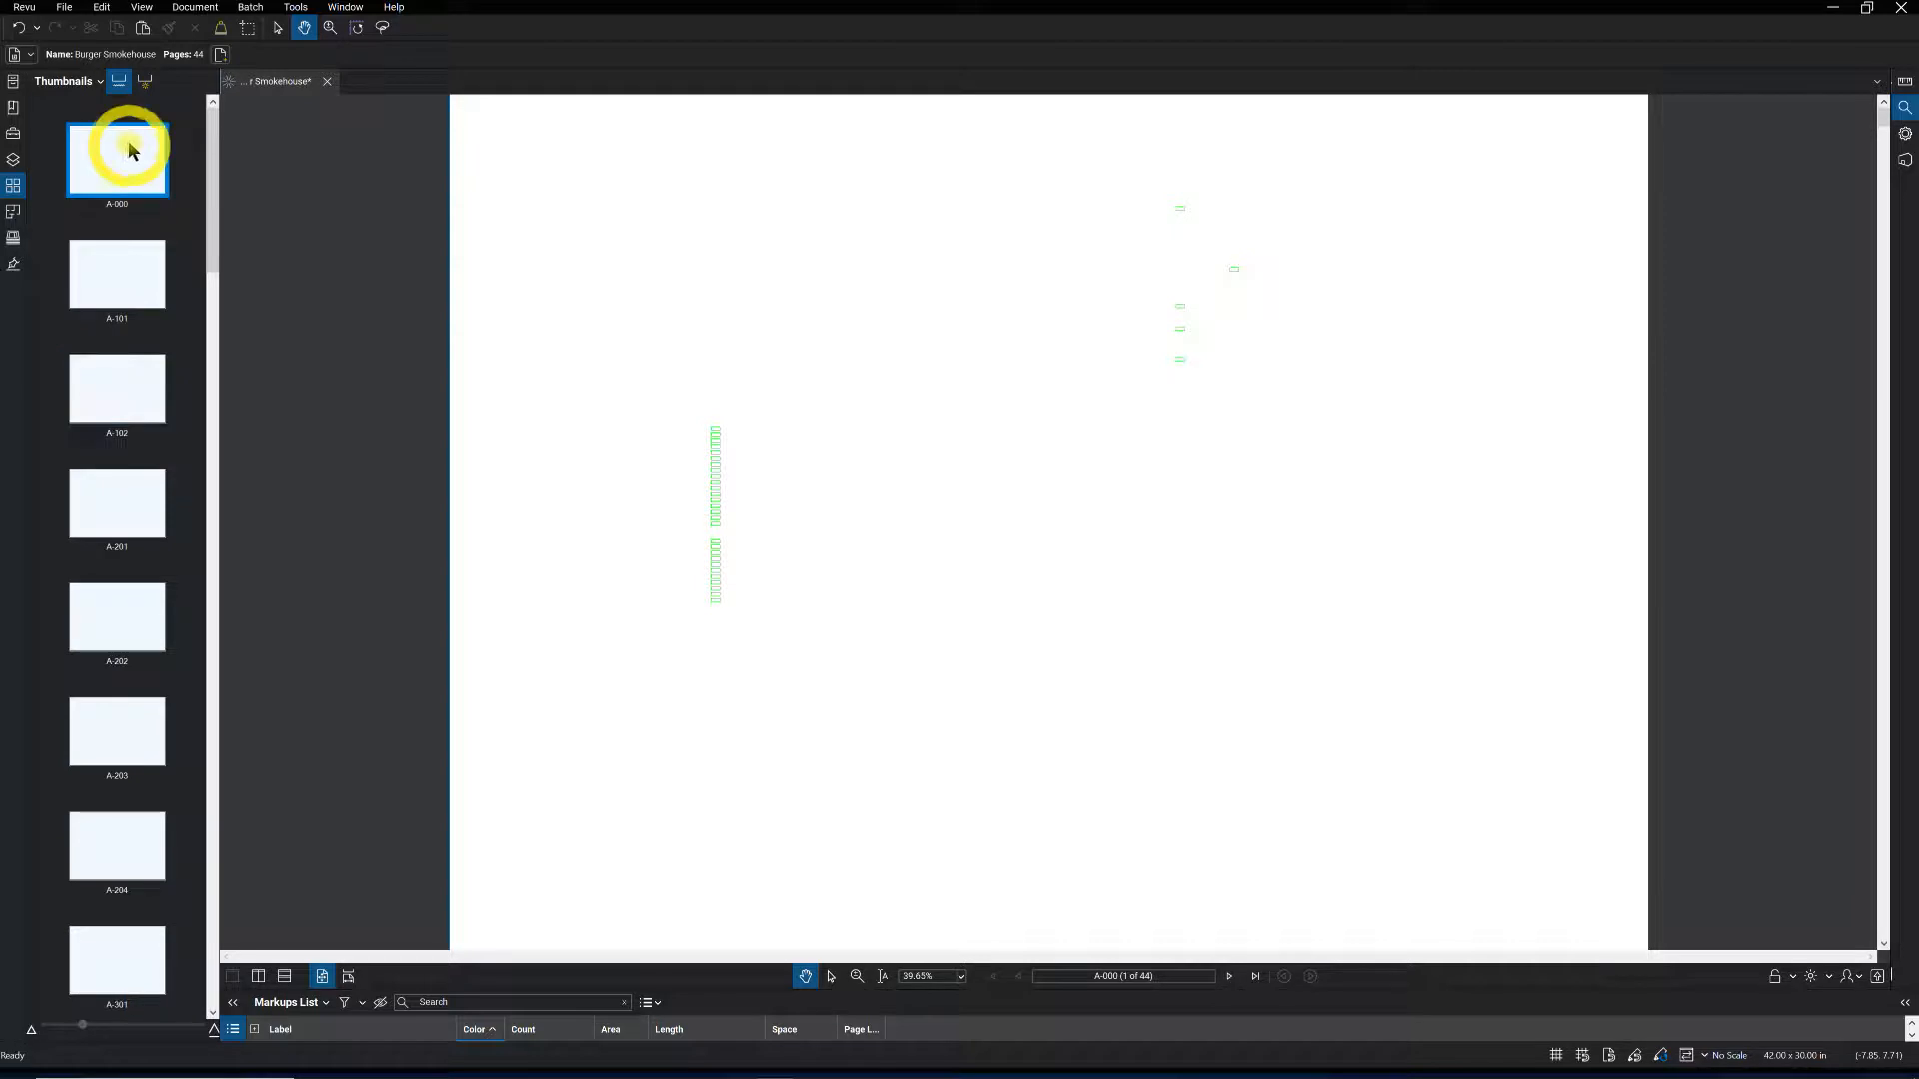
Follow the S-202 hyperlink for the second floor framing plan in the drawing index on sheet A-000.
{"action": "left_click", "coordinate": [753, 418]}
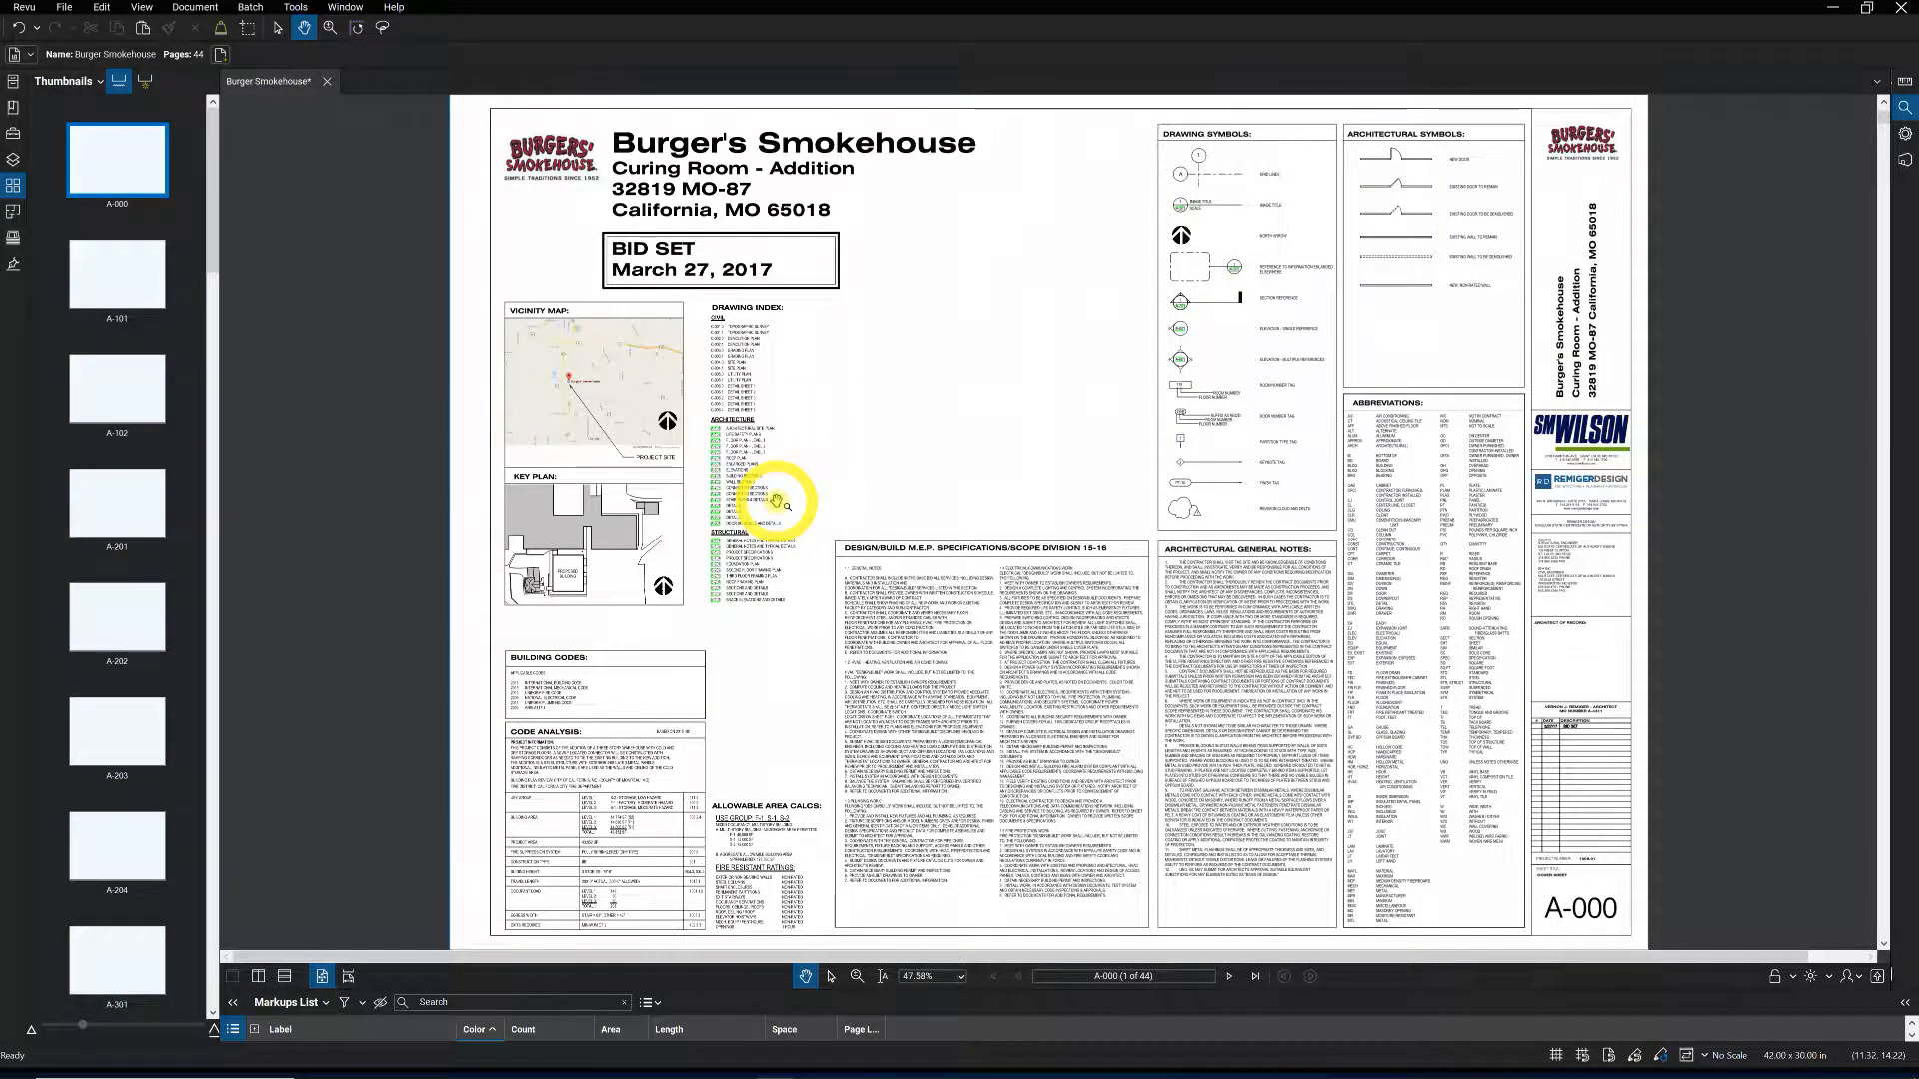
{"action": "scroll", "coordinate": [744, 500], "scroll_direction": "up", "scroll_amount": 1}
{"action": "scroll", "coordinate": [748, 500], "scroll_direction": "up", "scroll_amount": 1}
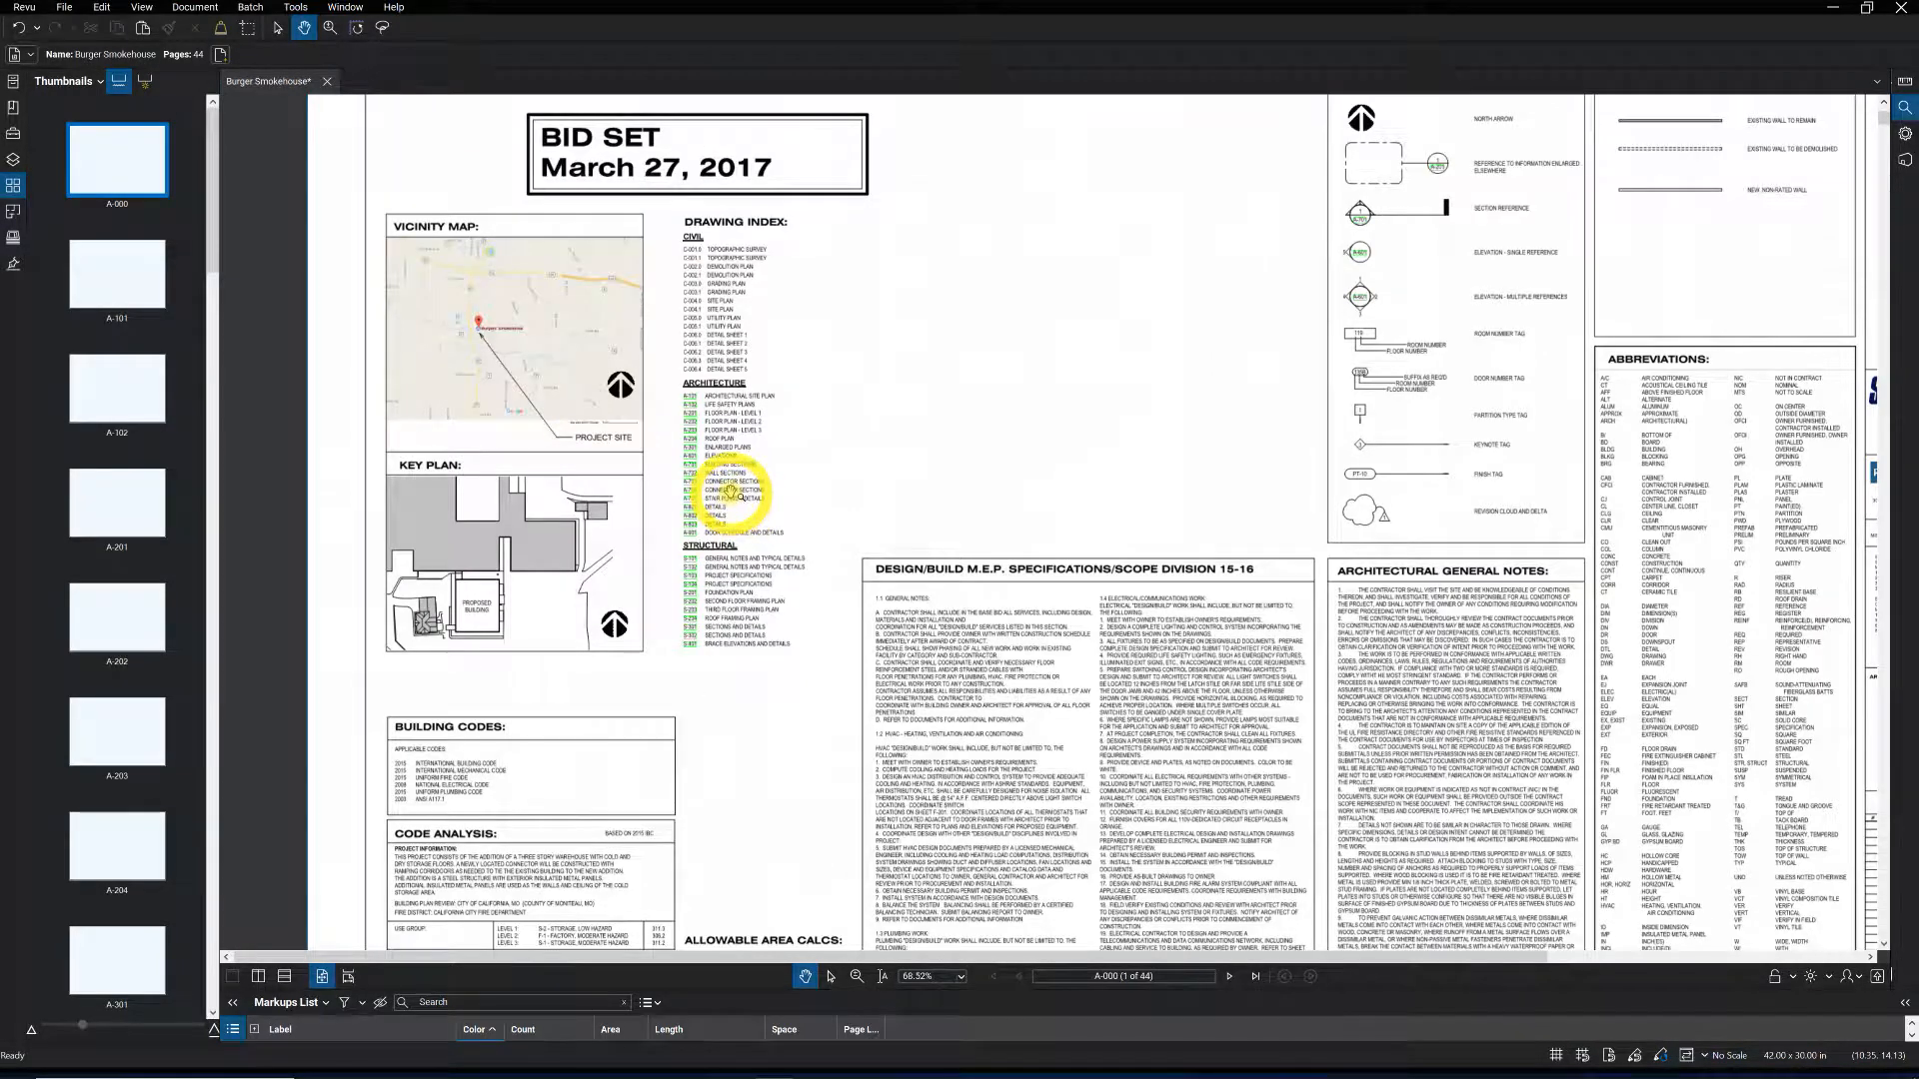
{"action": "scroll", "coordinate": [730, 494], "scroll_direction": "up", "scroll_amount": 1}
{"action": "scroll", "coordinate": [749, 492], "scroll_direction": "up", "scroll_amount": 1}
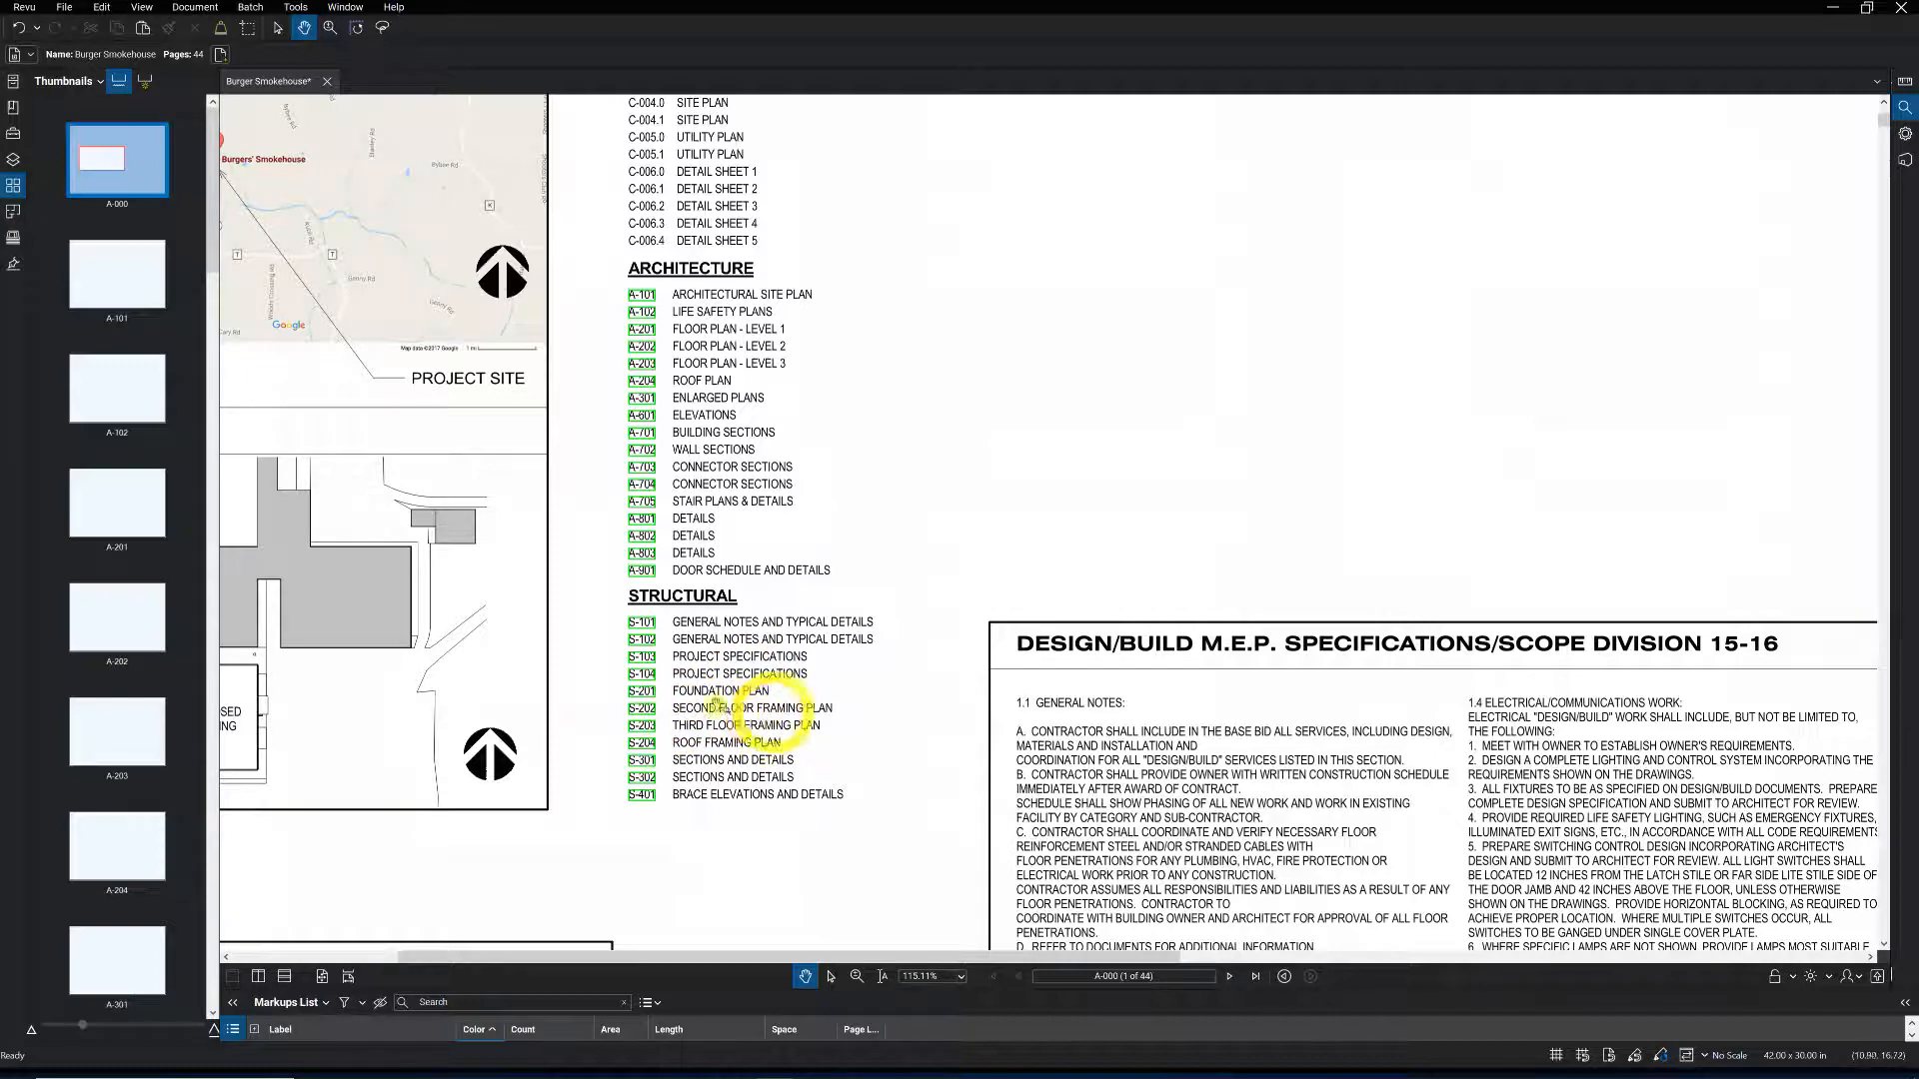
{"action": "left_click", "coordinate": [641, 708]}
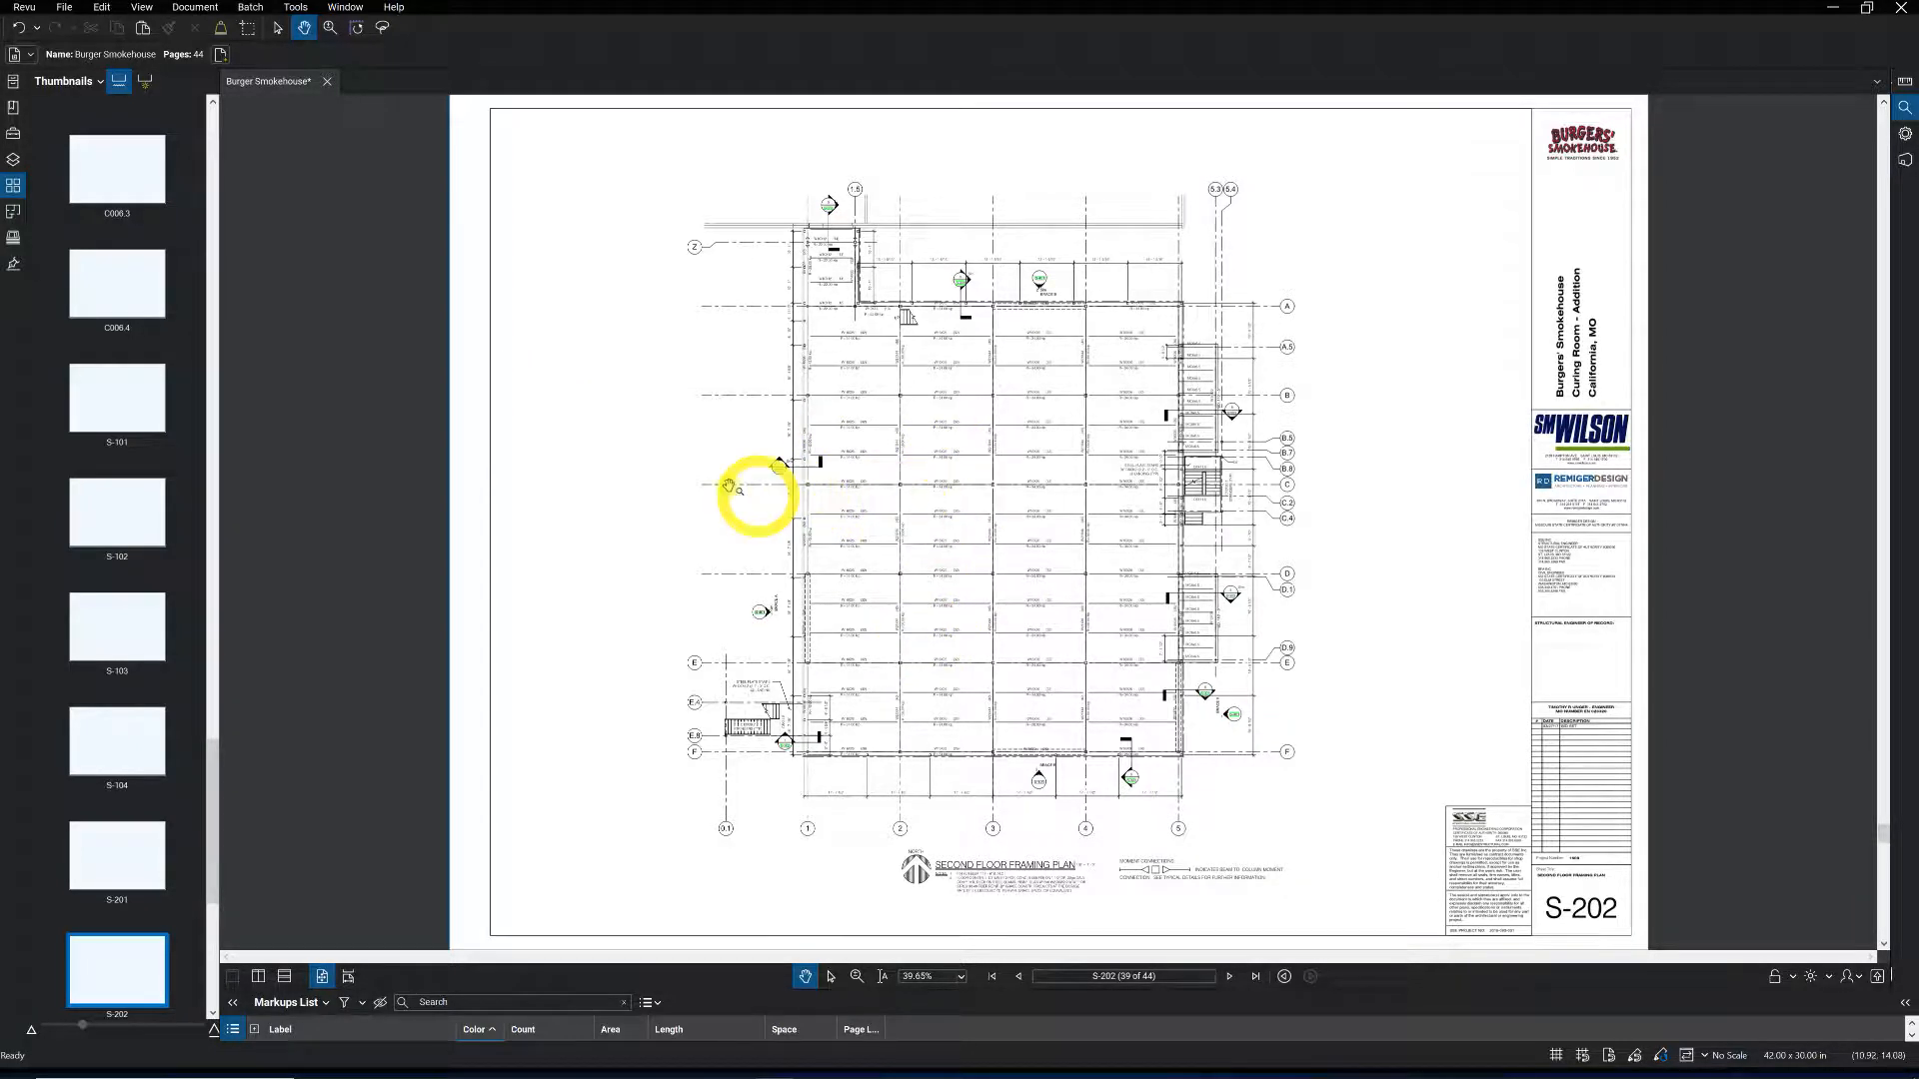
Follow the section marker link beside gridline 1 on the framing plan to sheet S-301 and examine the retaining wall sections.
{"action": "scroll", "coordinate": [729, 476], "scroll_direction": "up", "scroll_amount": 2}
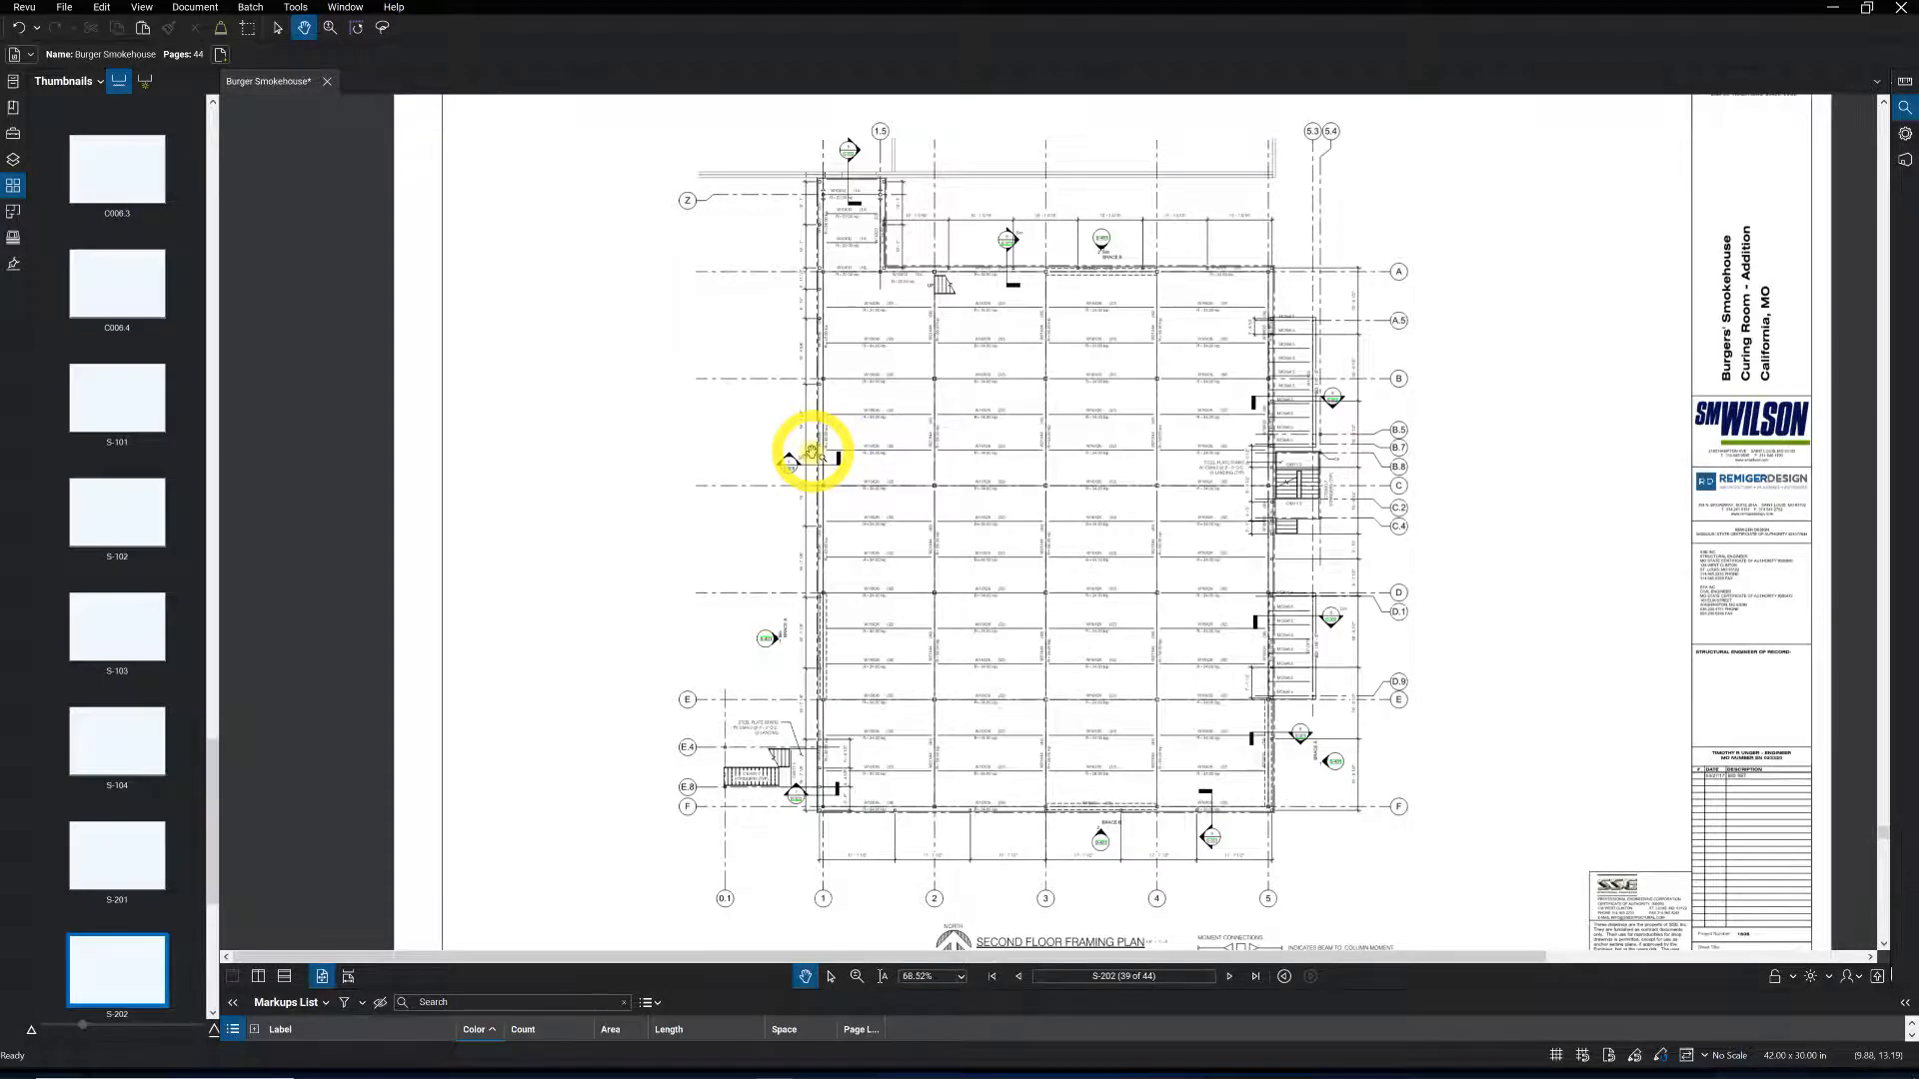
{"action": "scroll", "coordinate": [800, 480], "scroll_direction": "up", "scroll_amount": 3}
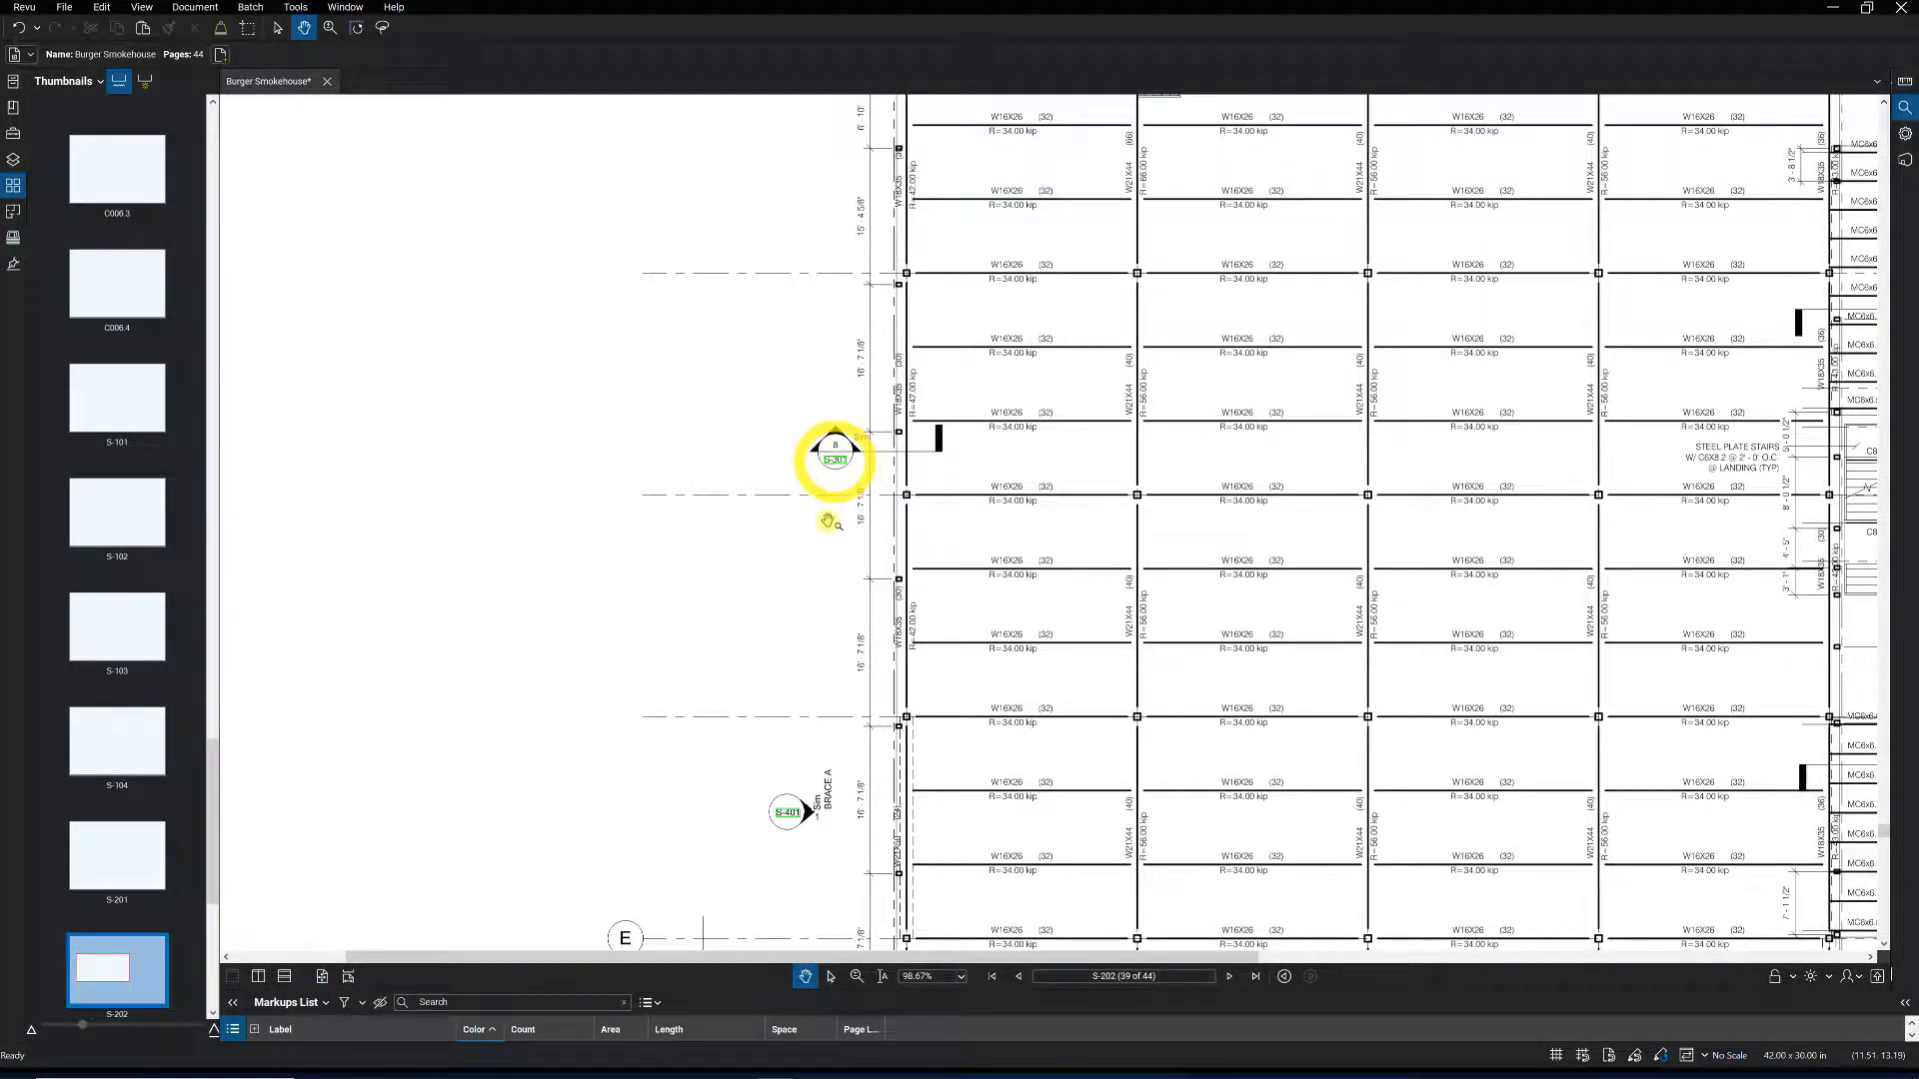
{"action": "left_click", "coordinate": [835, 461]}
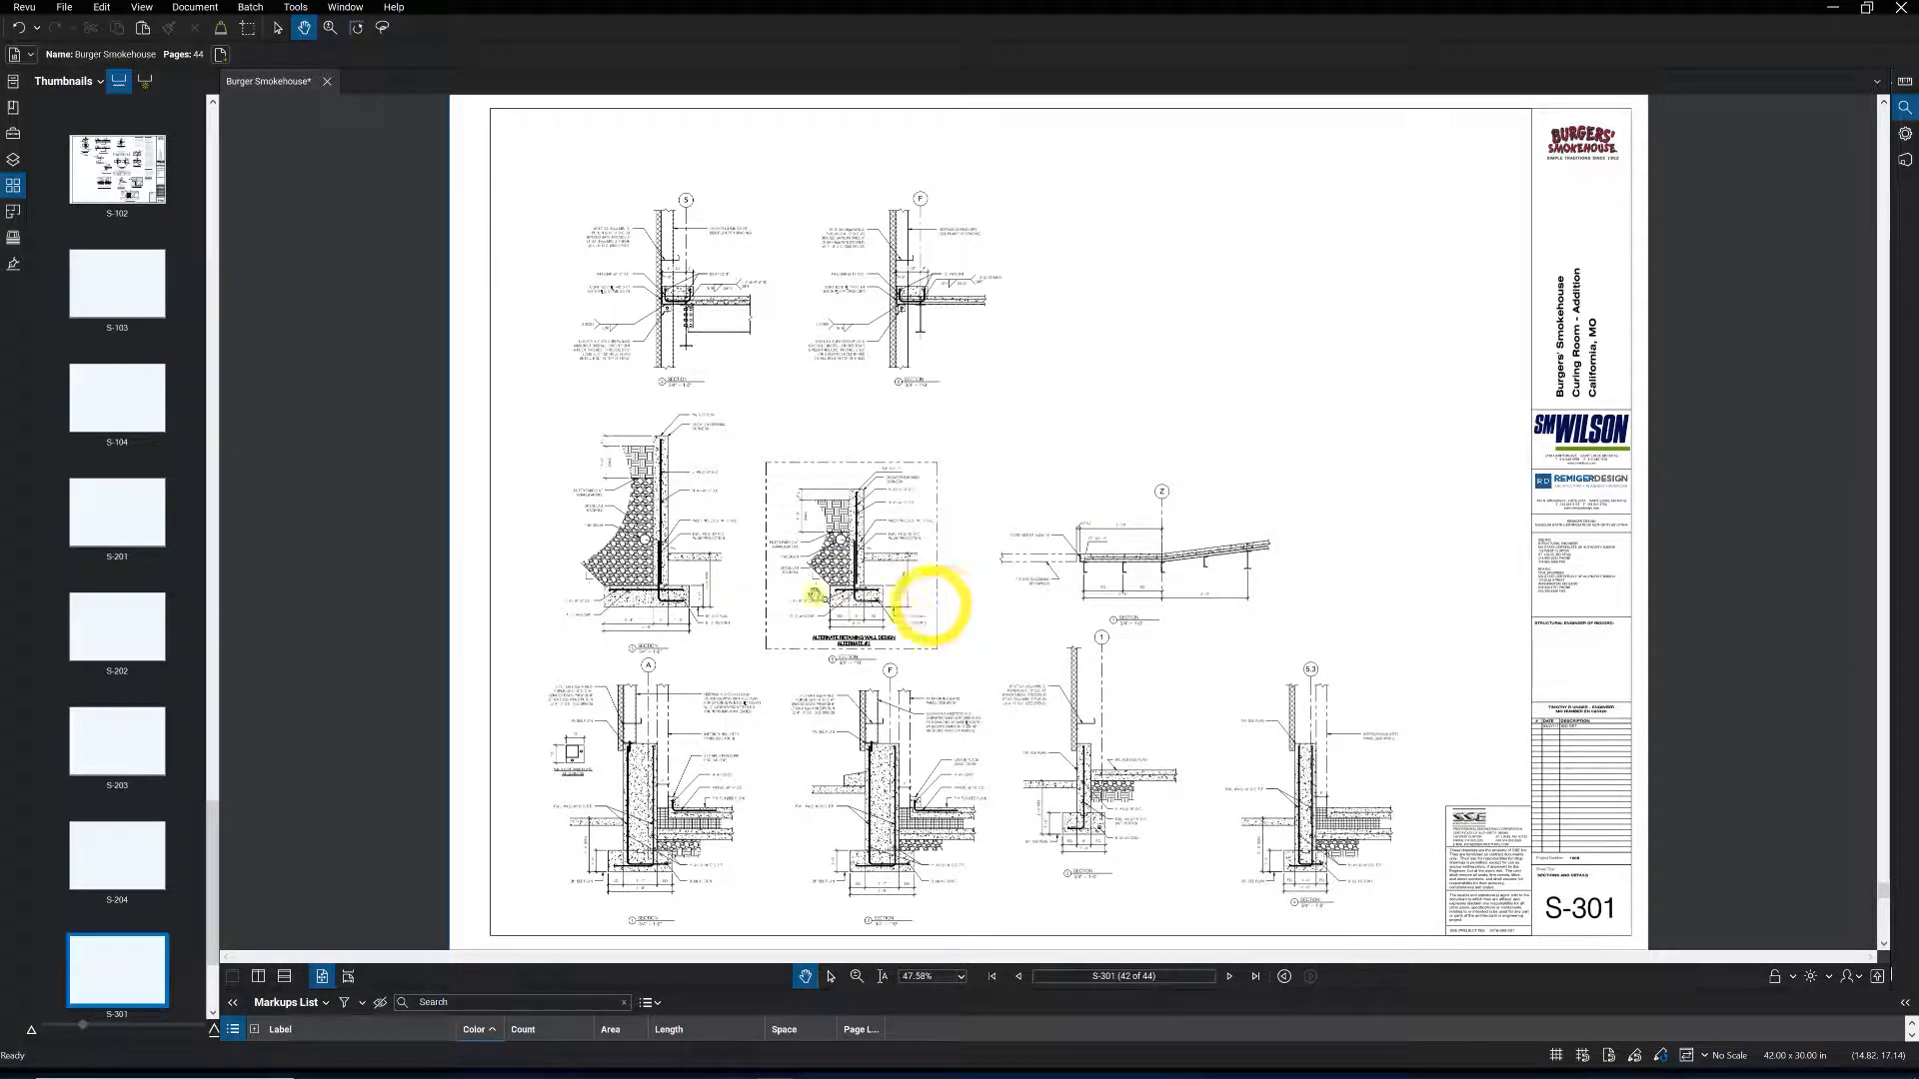
{"action": "scroll", "coordinate": [879, 590], "scroll_direction": "up", "scroll_amount": 2}
{"action": "scroll", "coordinate": [914, 680], "scroll_direction": "up", "scroll_amount": 1}
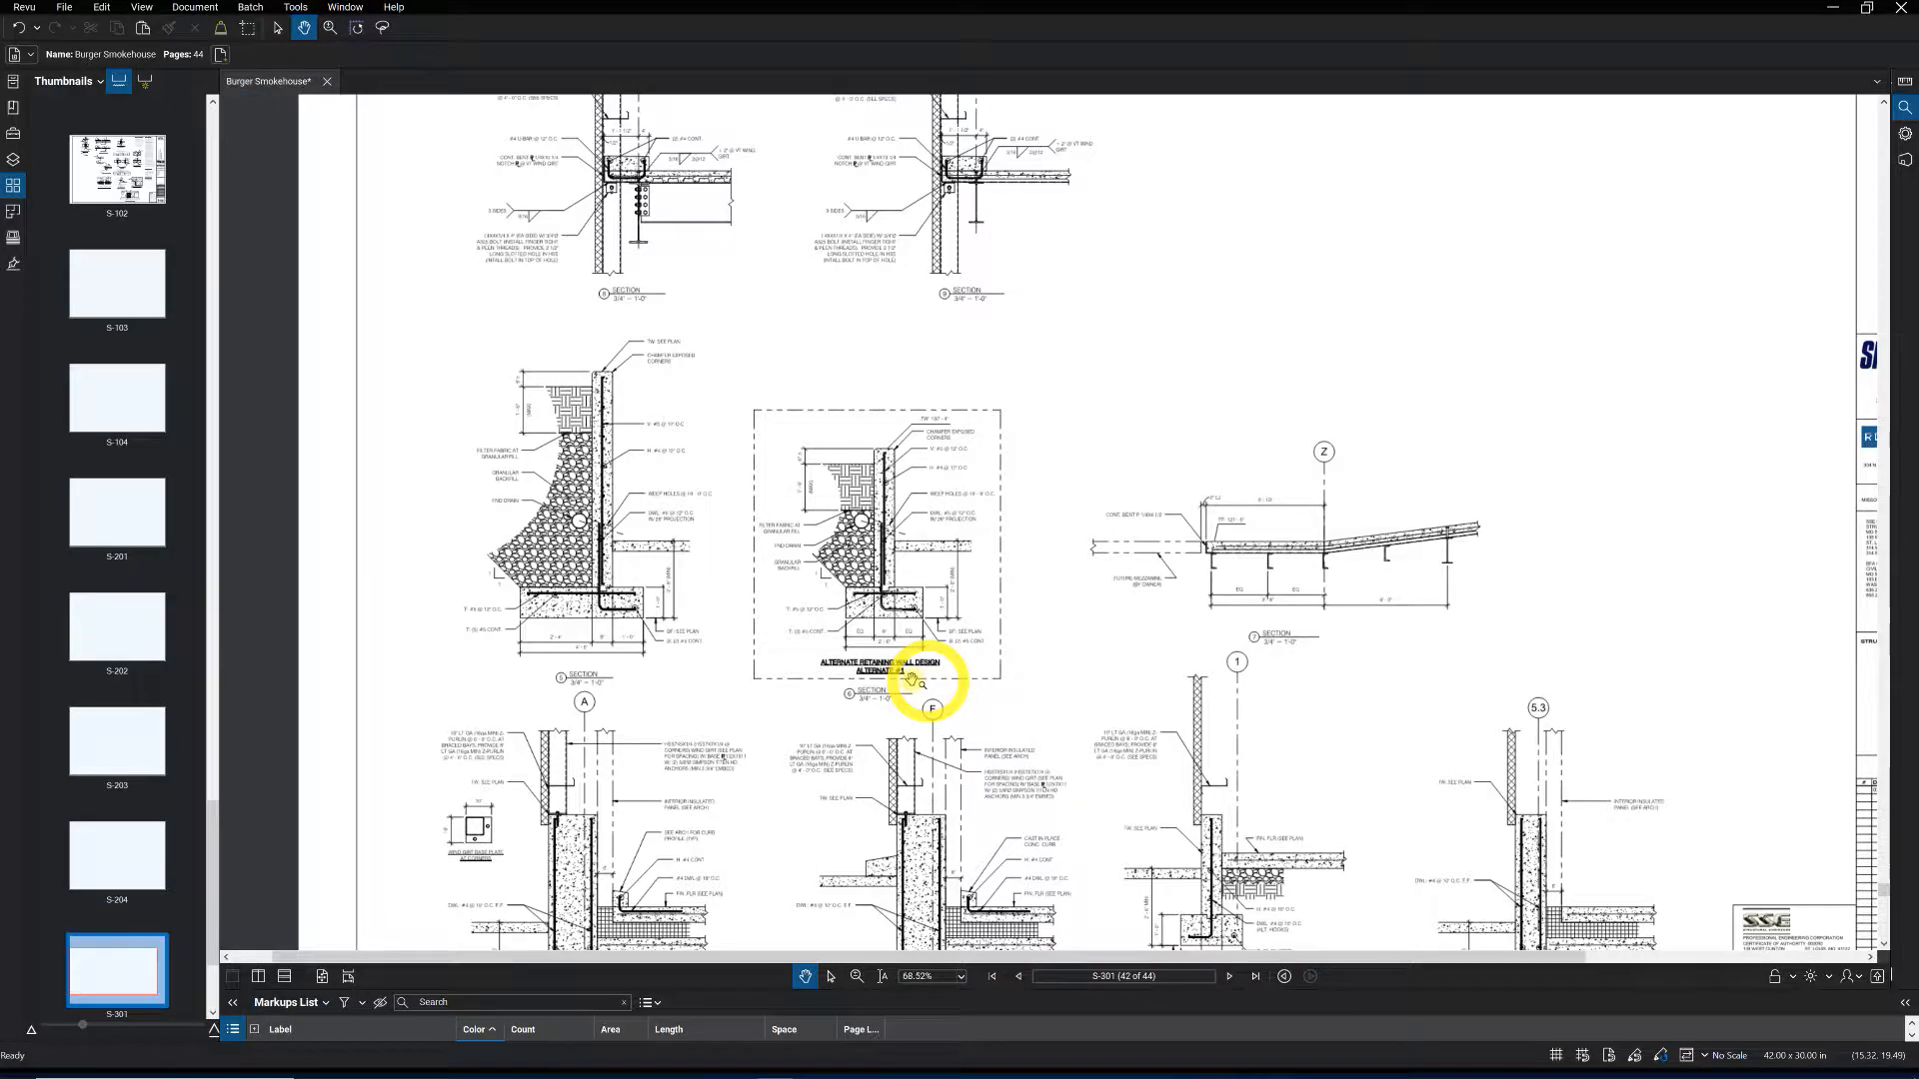
{"action": "left_click_drag", "start_coordinate": [717, 655], "coordinate": [747, 549]}
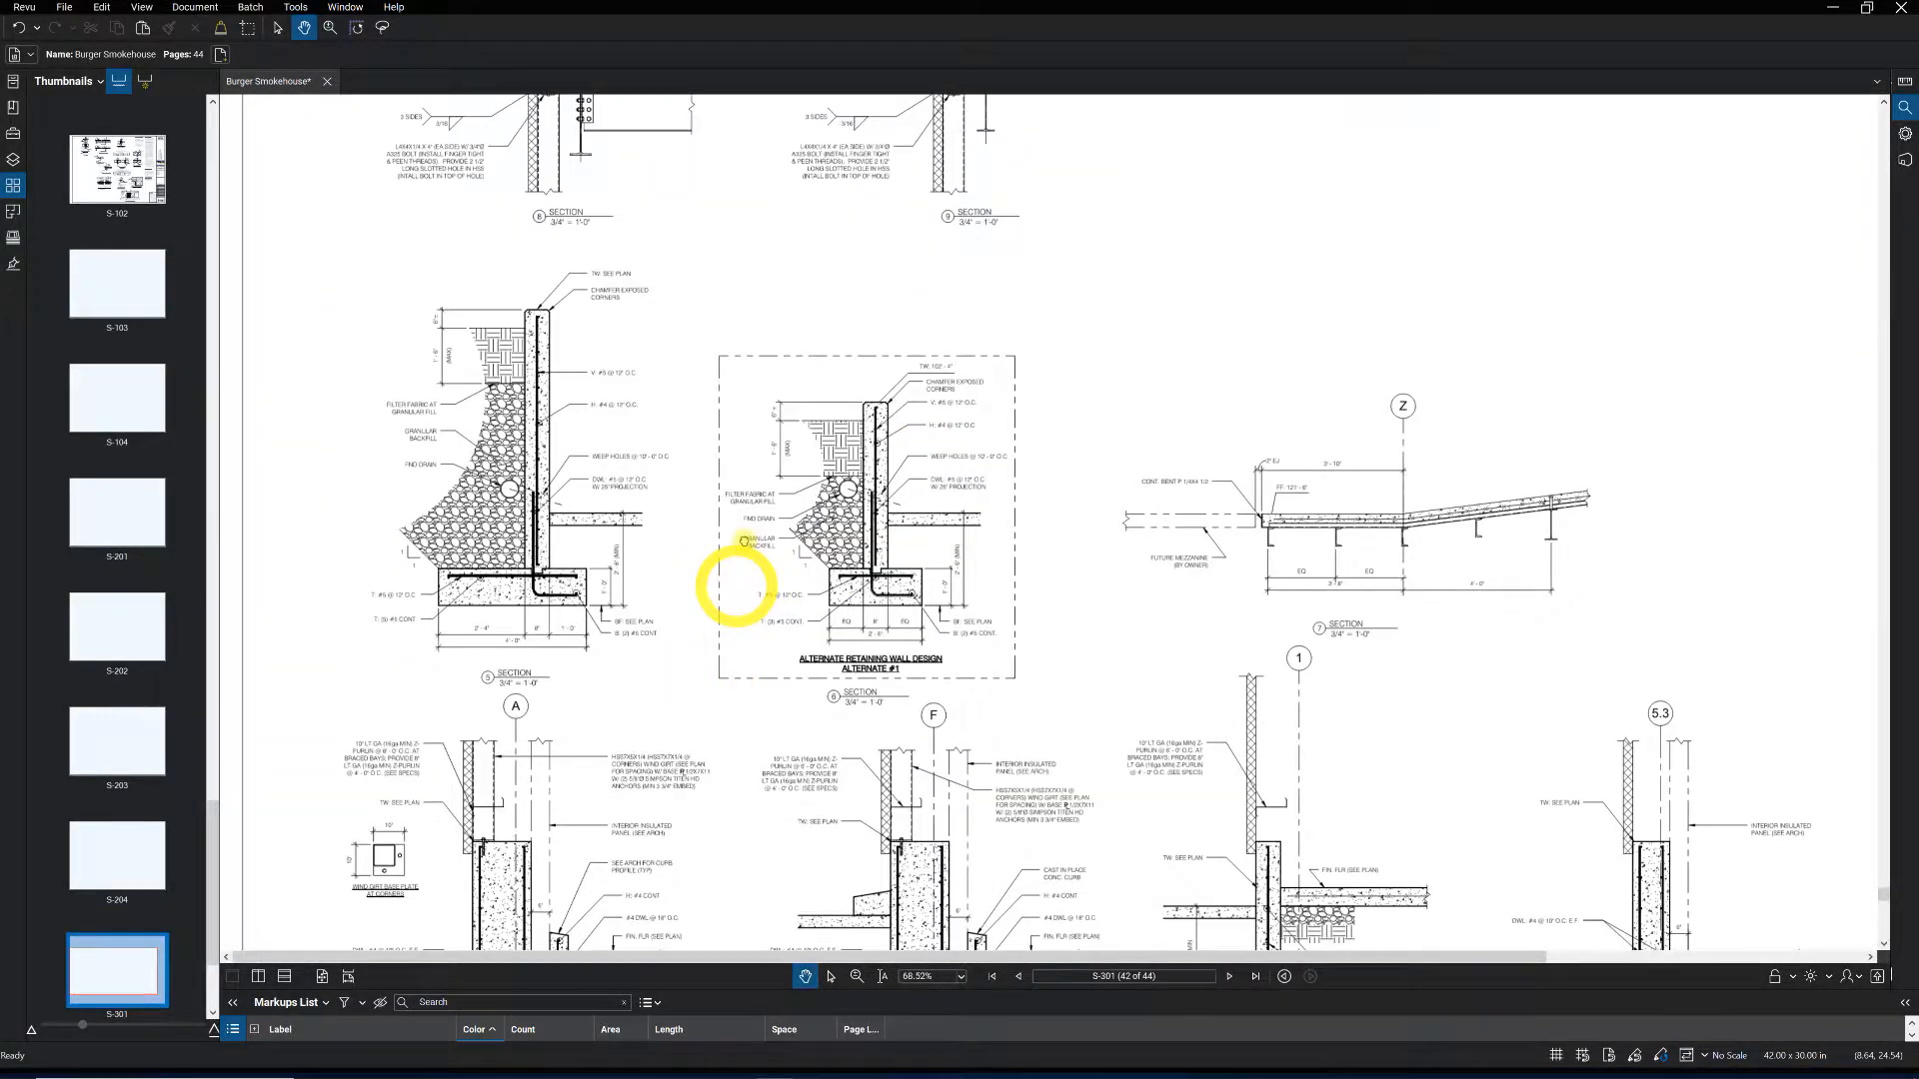
Examine the wall, footing and retaining wall sections across sheet S-301.
{"action": "left_click_drag", "start_coordinate": [656, 679], "coordinate": [735, 477]}
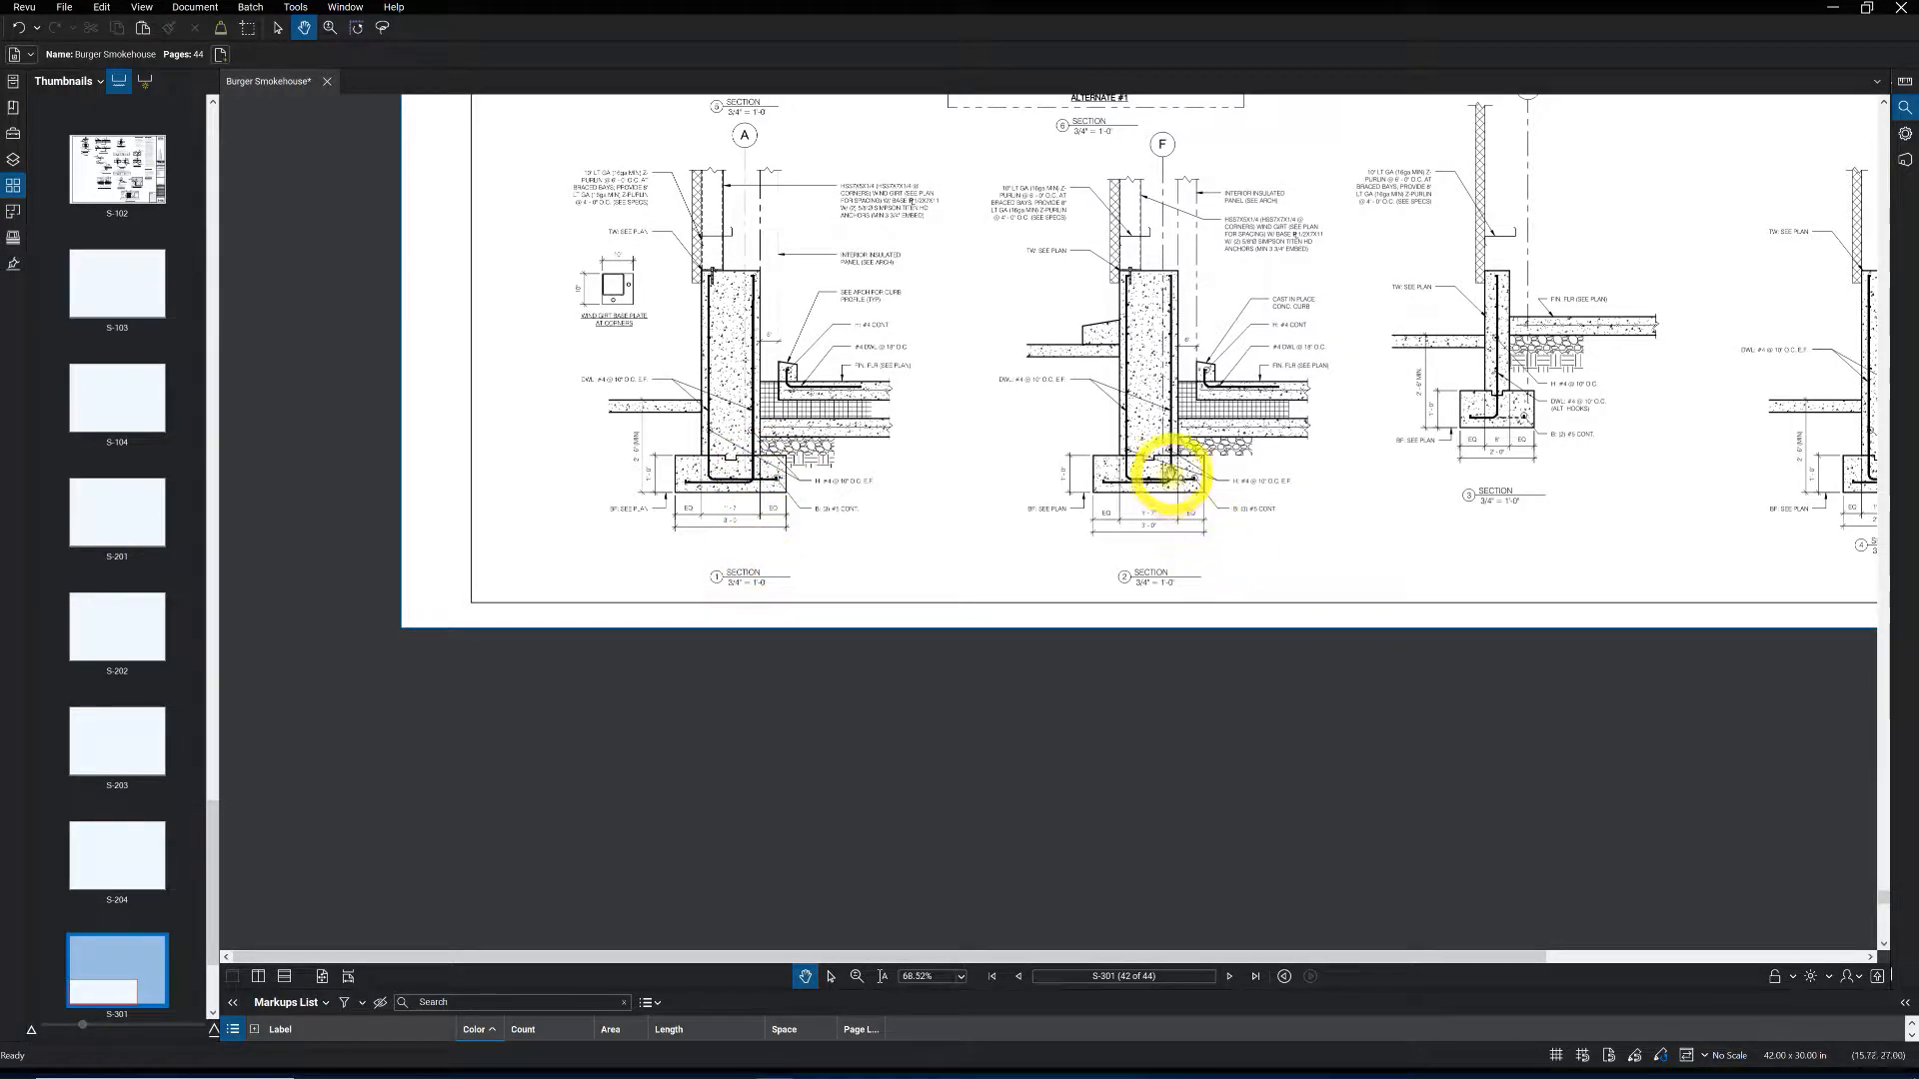
{"action": "left_click_drag", "start_coordinate": [1220, 457], "coordinate": [1105, 706]}
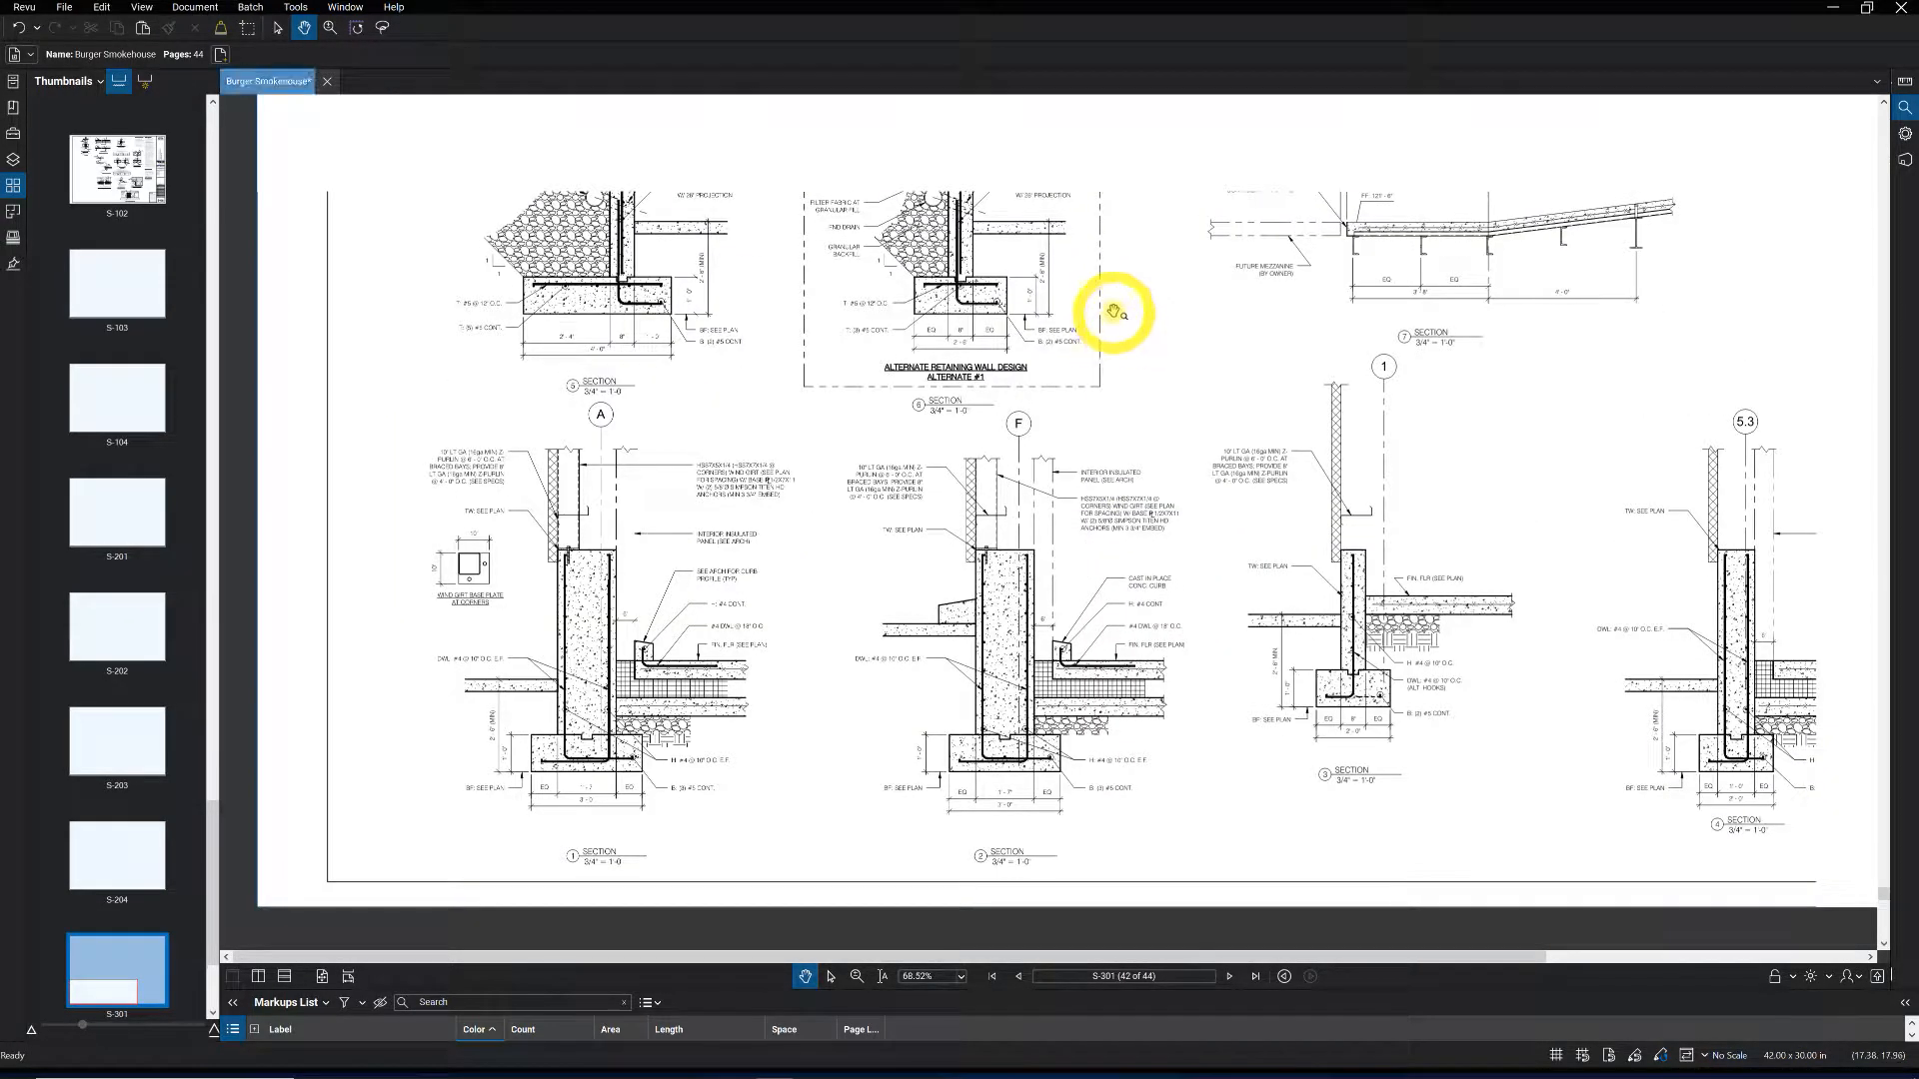
{"action": "left_click_drag", "start_coordinate": [1113, 320], "coordinate": [1110, 633]}
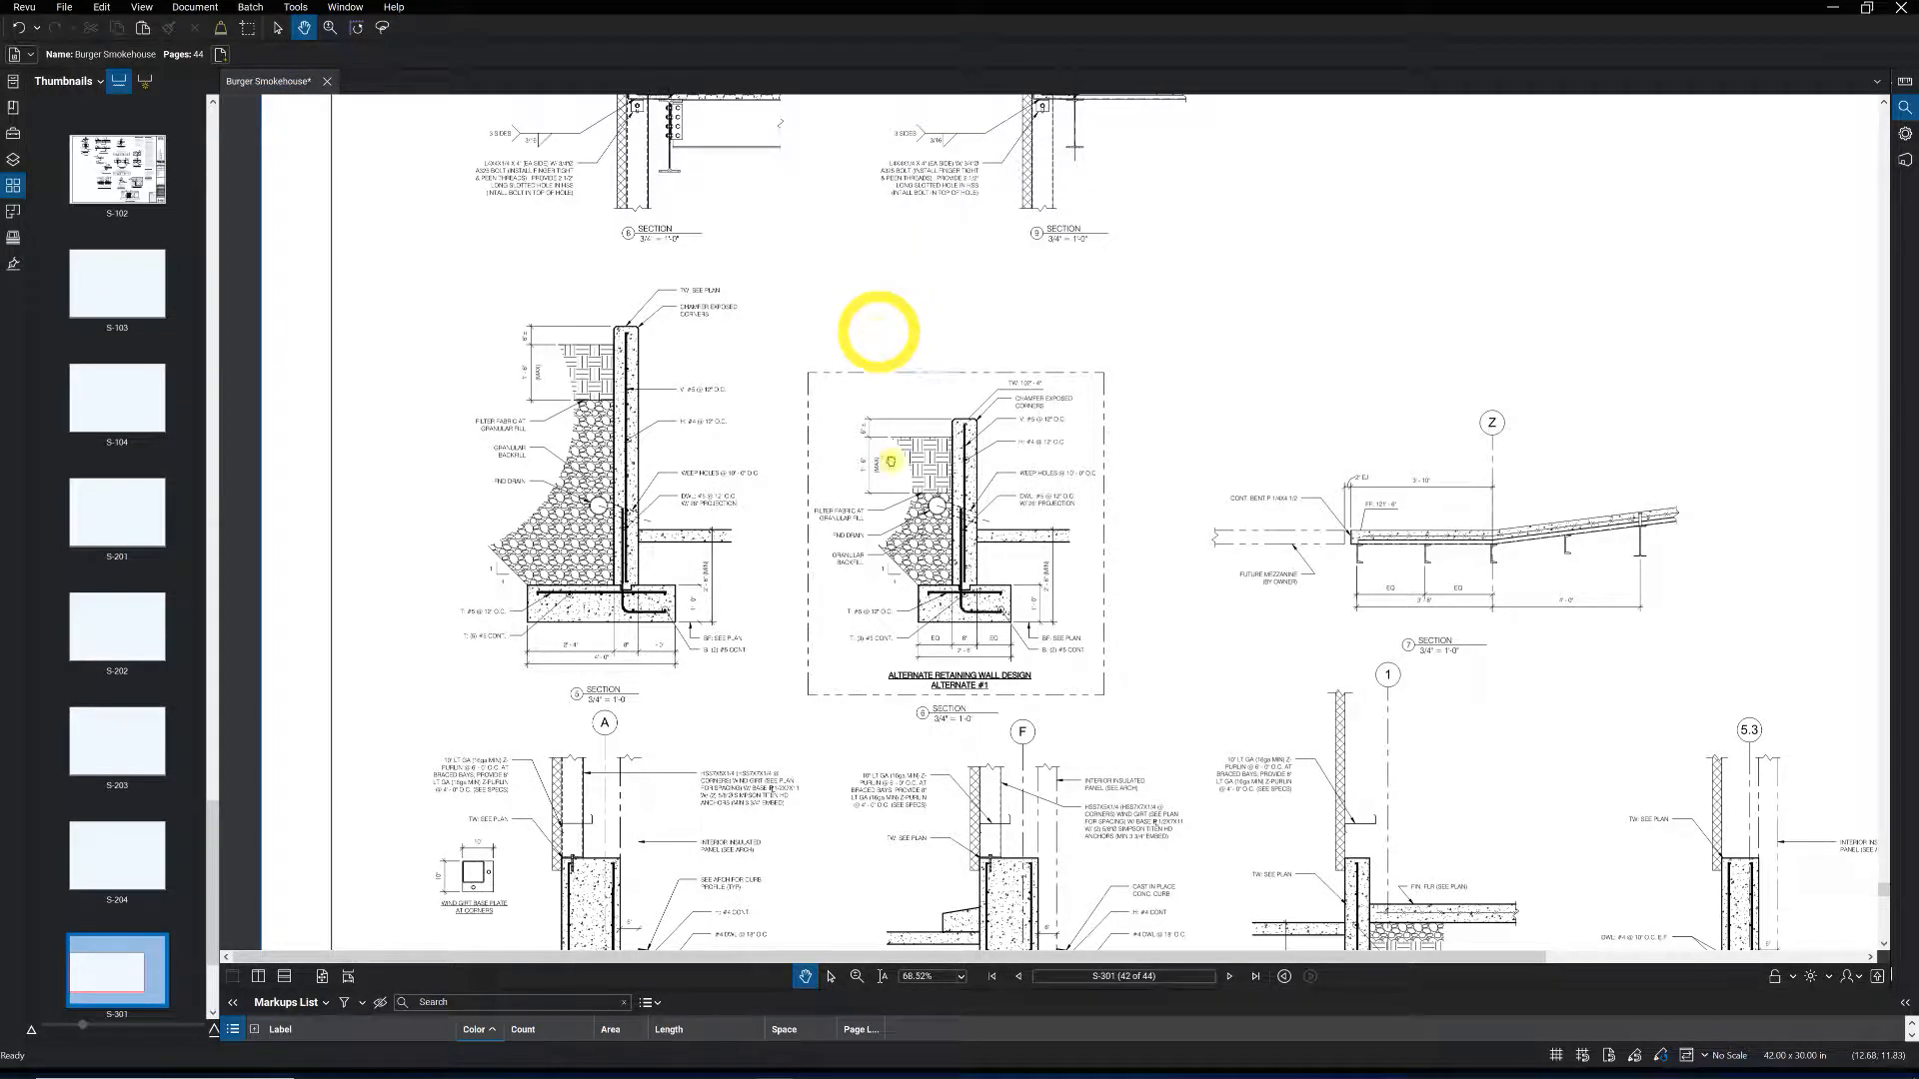
{"action": "left_click_drag", "start_coordinate": [789, 109], "coordinate": [827, 364]}
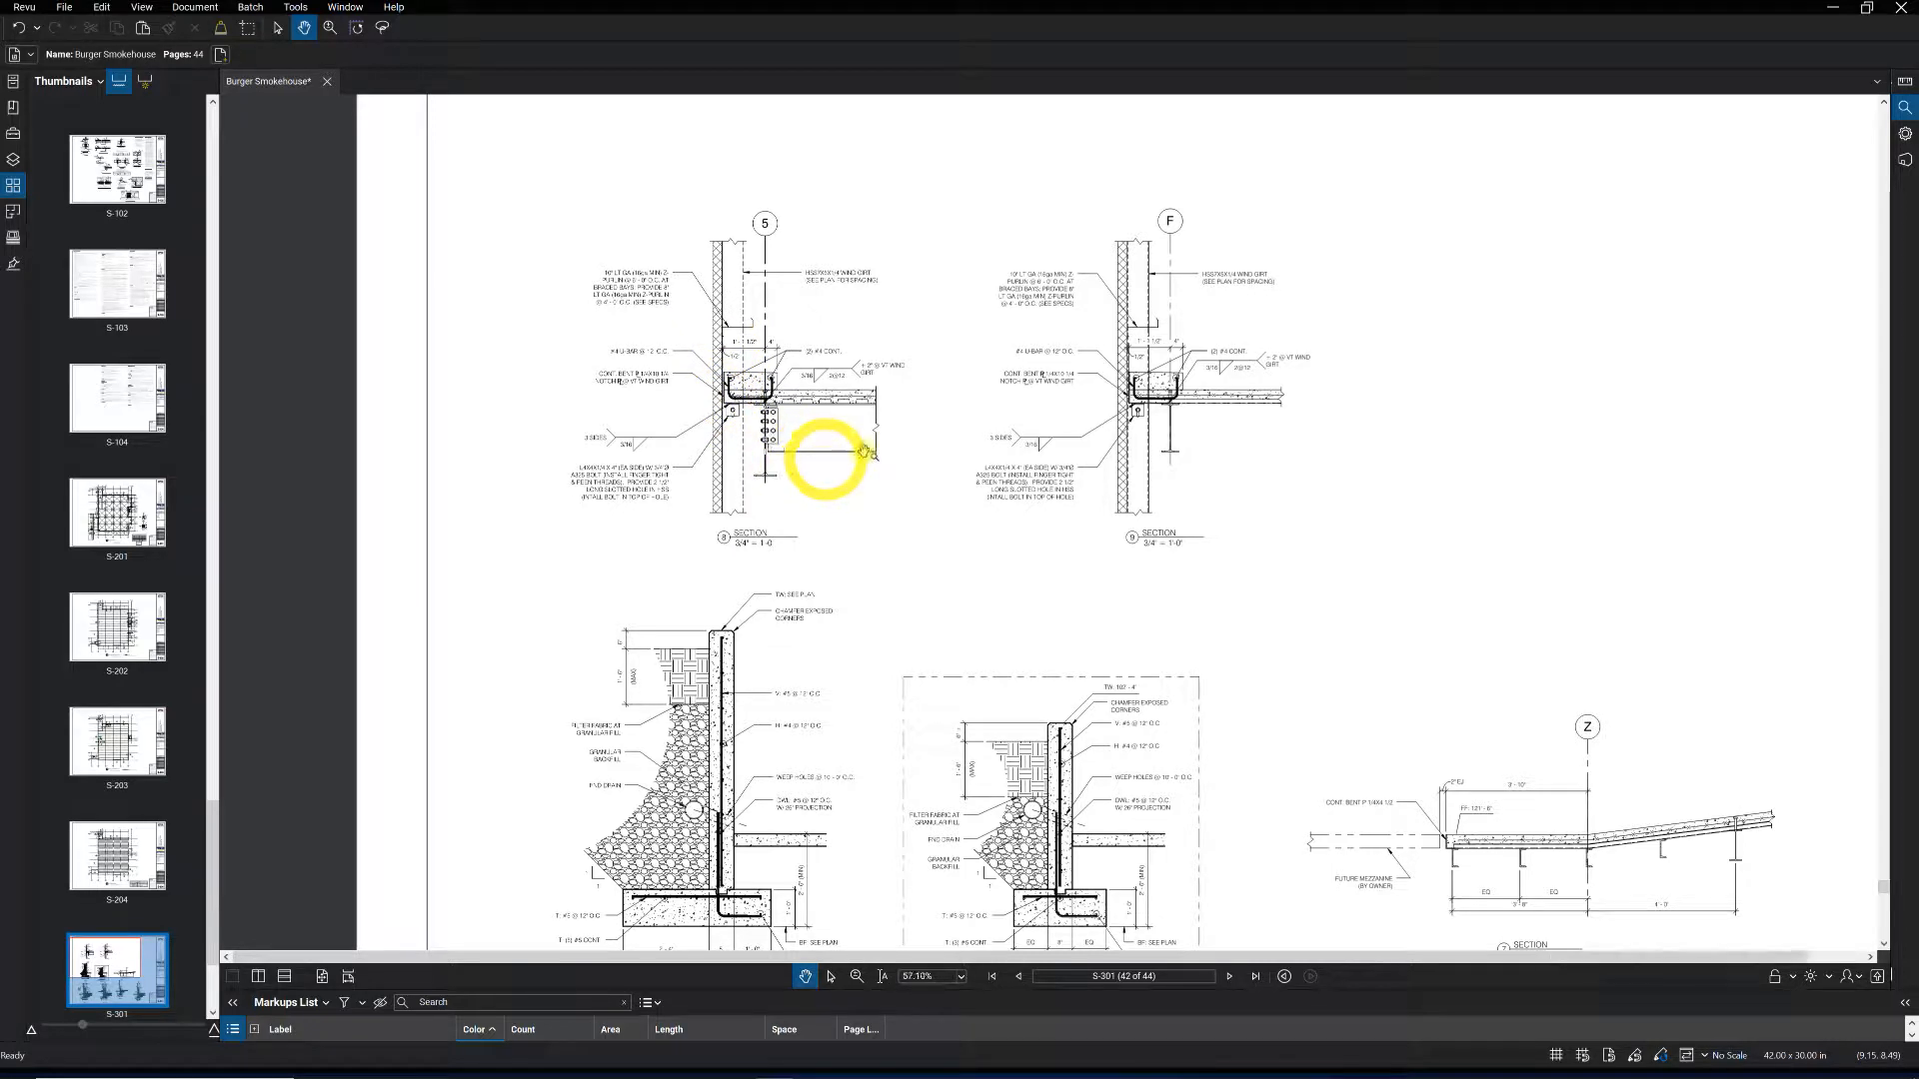
{"action": "scroll", "coordinate": [916, 506], "scroll_direction": "down", "scroll_amount": 2}
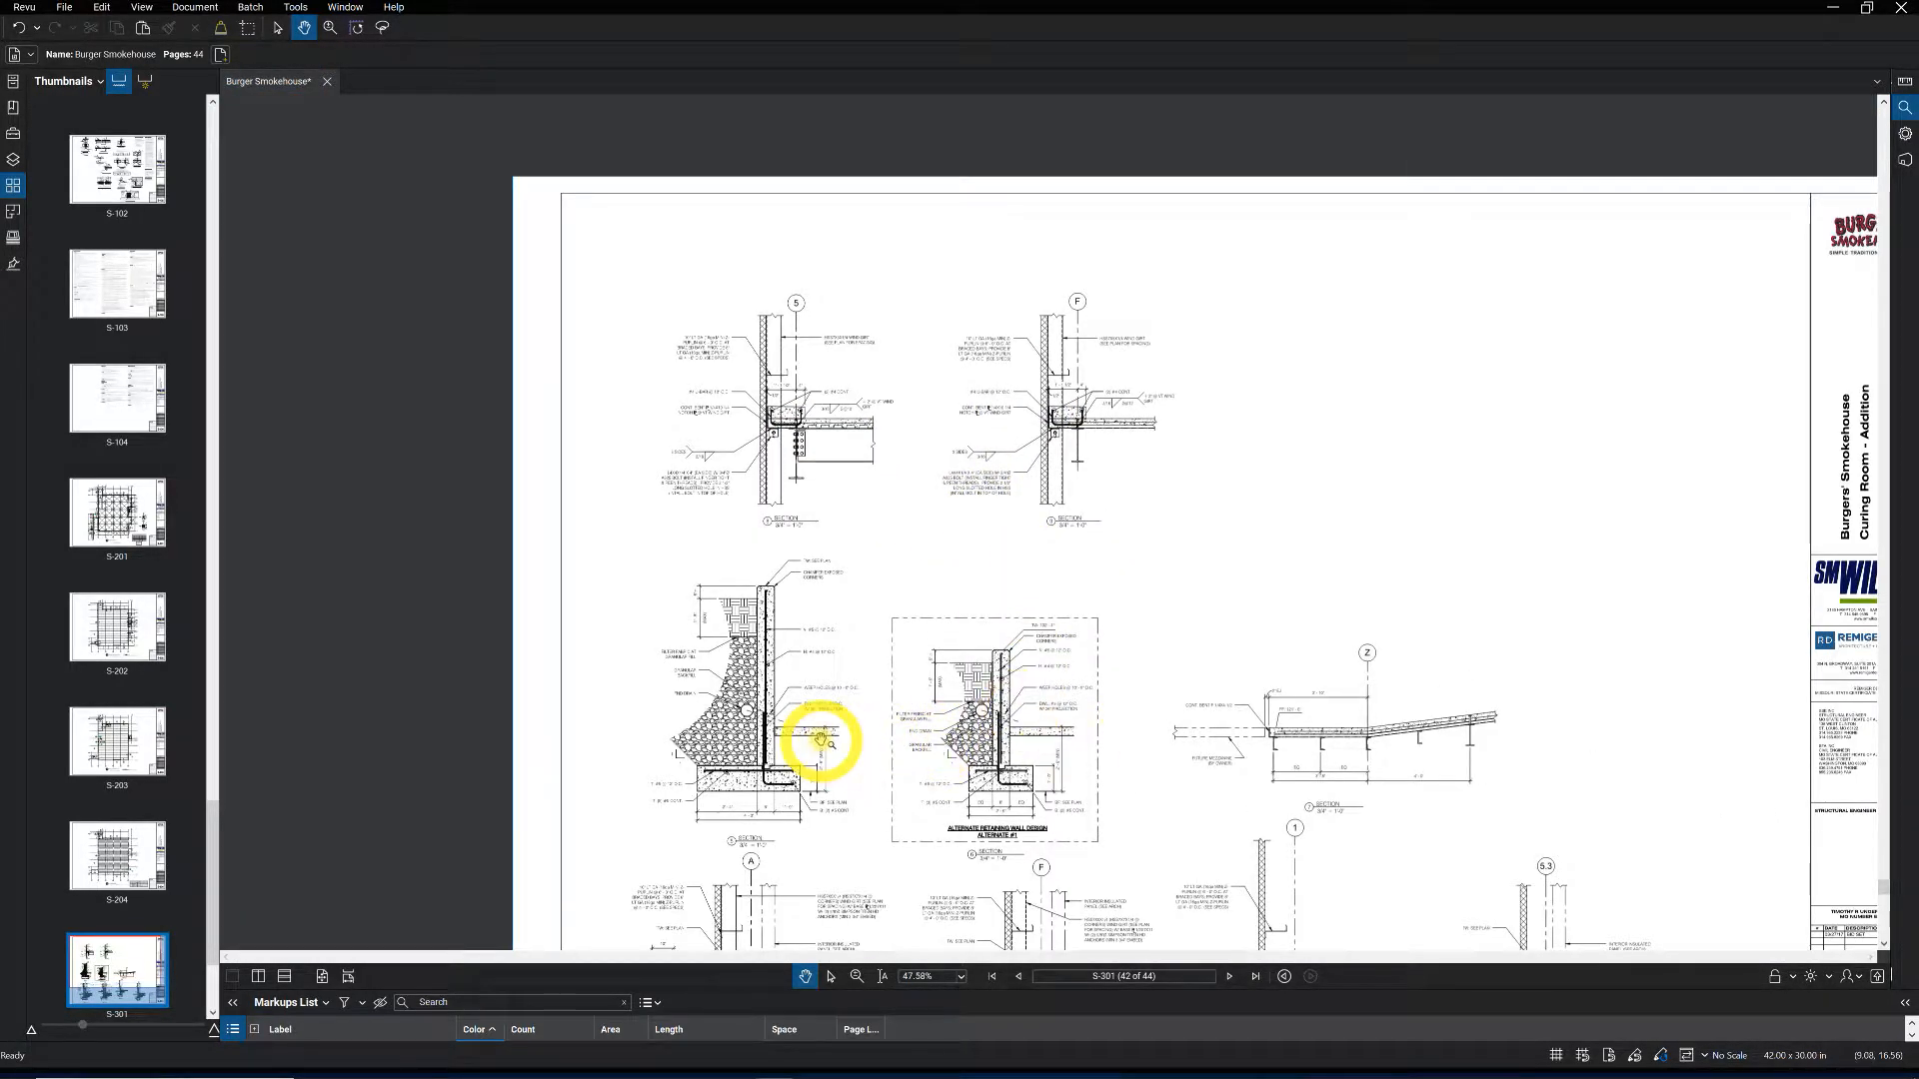
{"action": "scroll", "coordinate": [1019, 830], "scroll_direction": "down", "scroll_amount": 1}
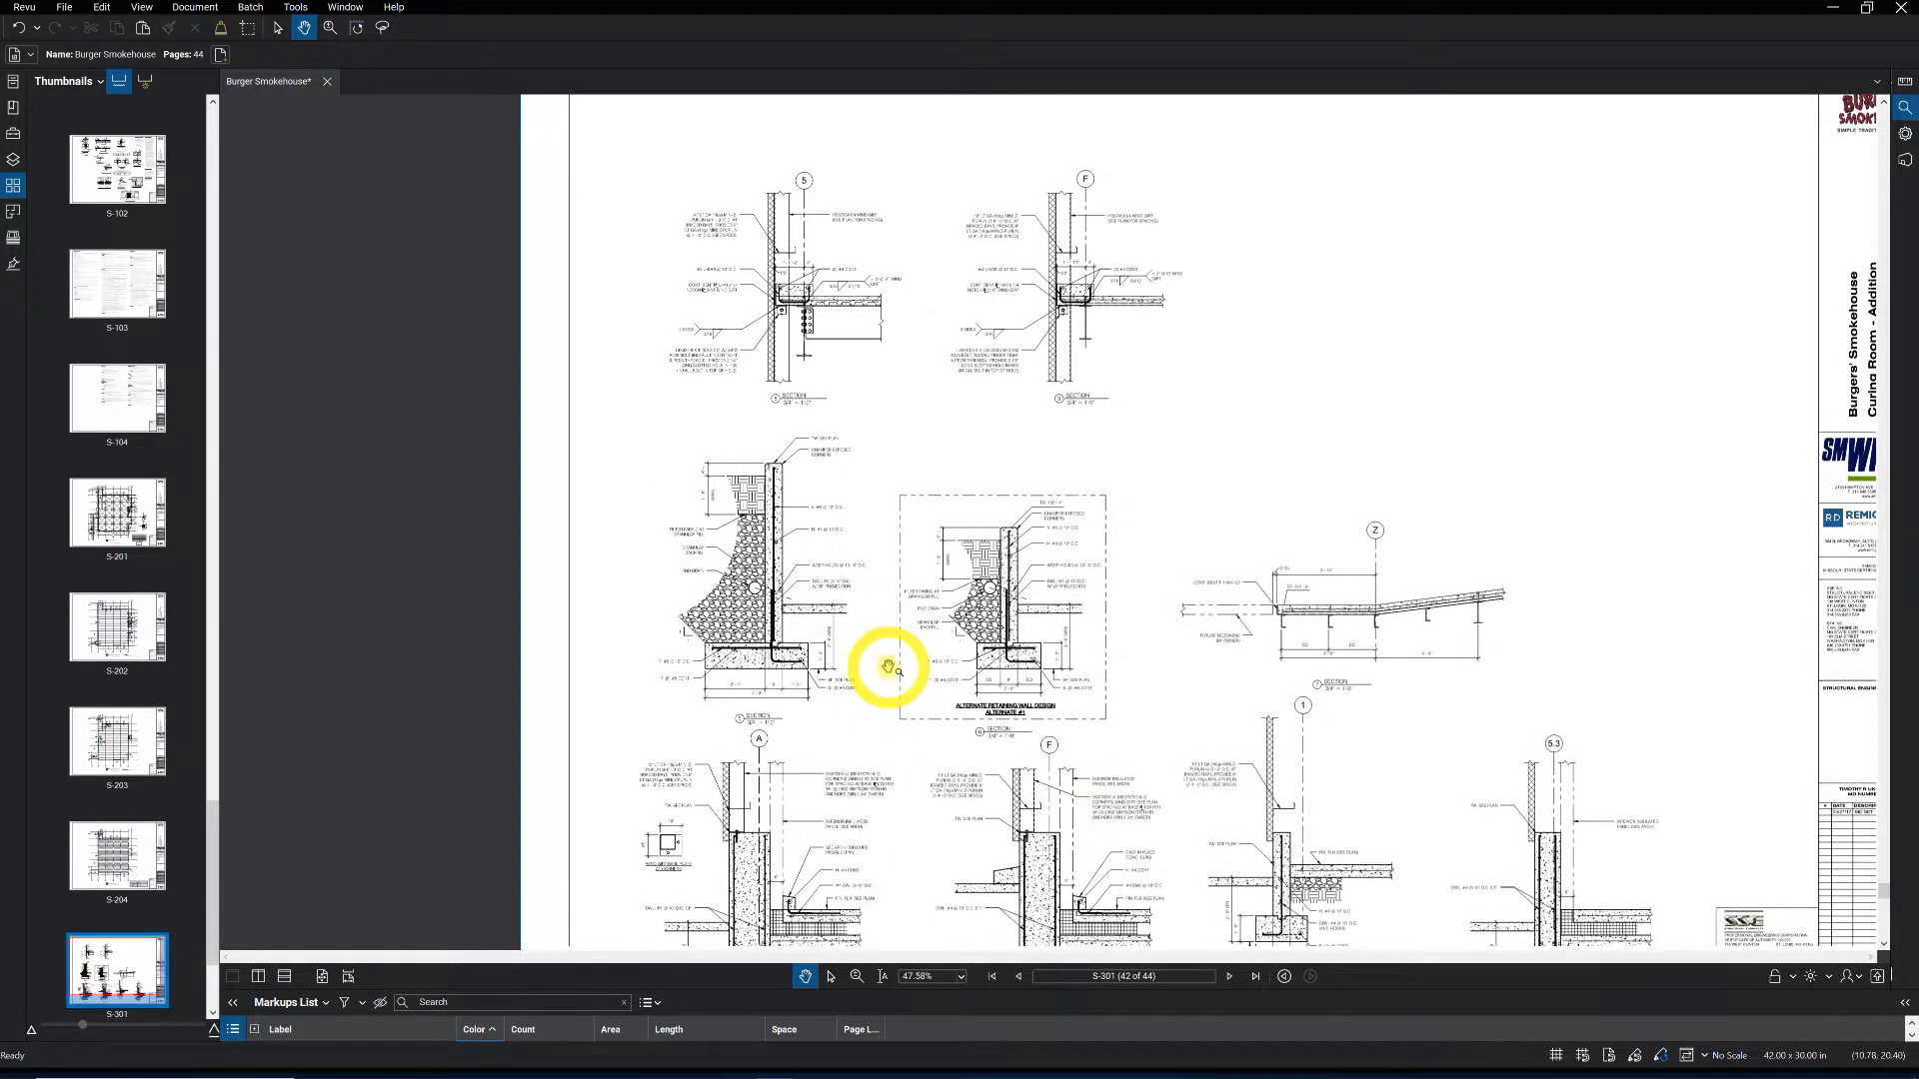
{"action": "scroll", "coordinate": [888, 667], "scroll_direction": "down", "scroll_amount": 1}
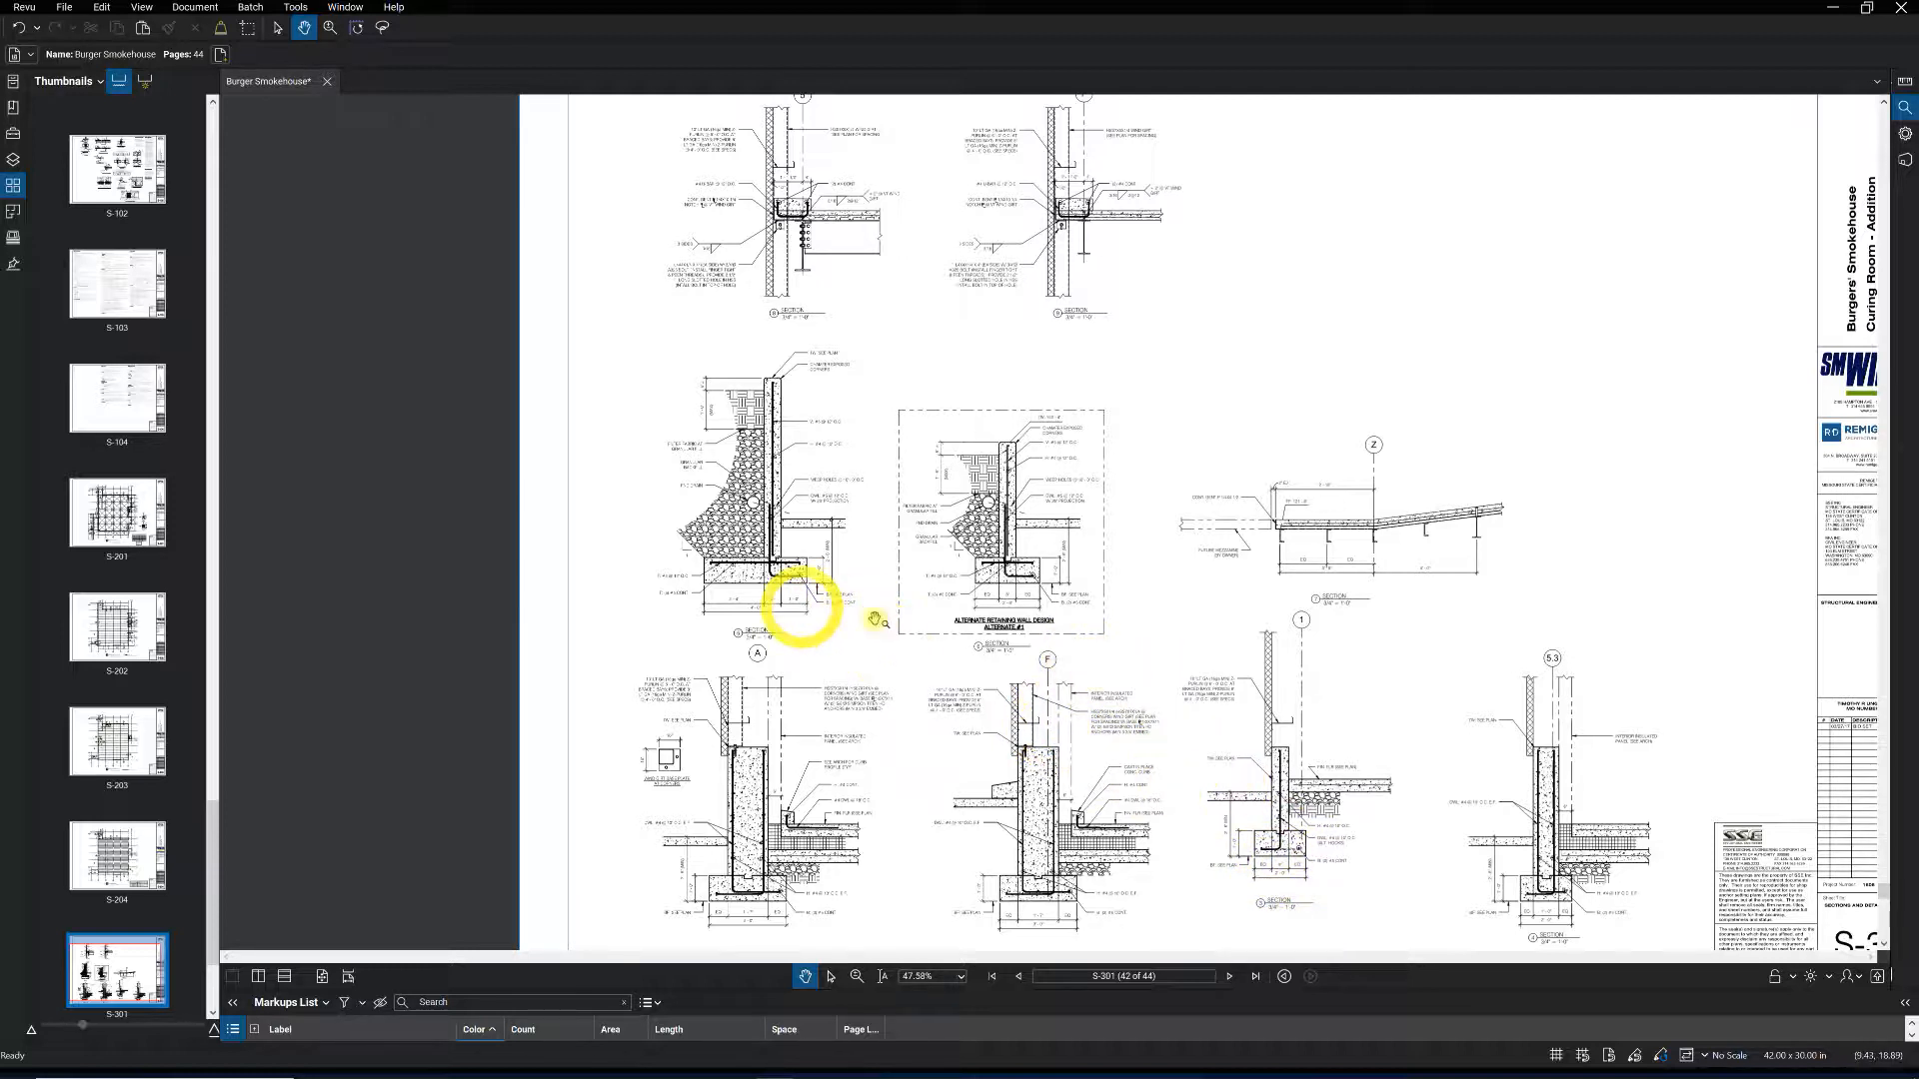
Go back through the previous views of sheet S-301 to the second floor framing plan on sheet S-202.
{"action": "left_click", "coordinate": [1284, 976]}
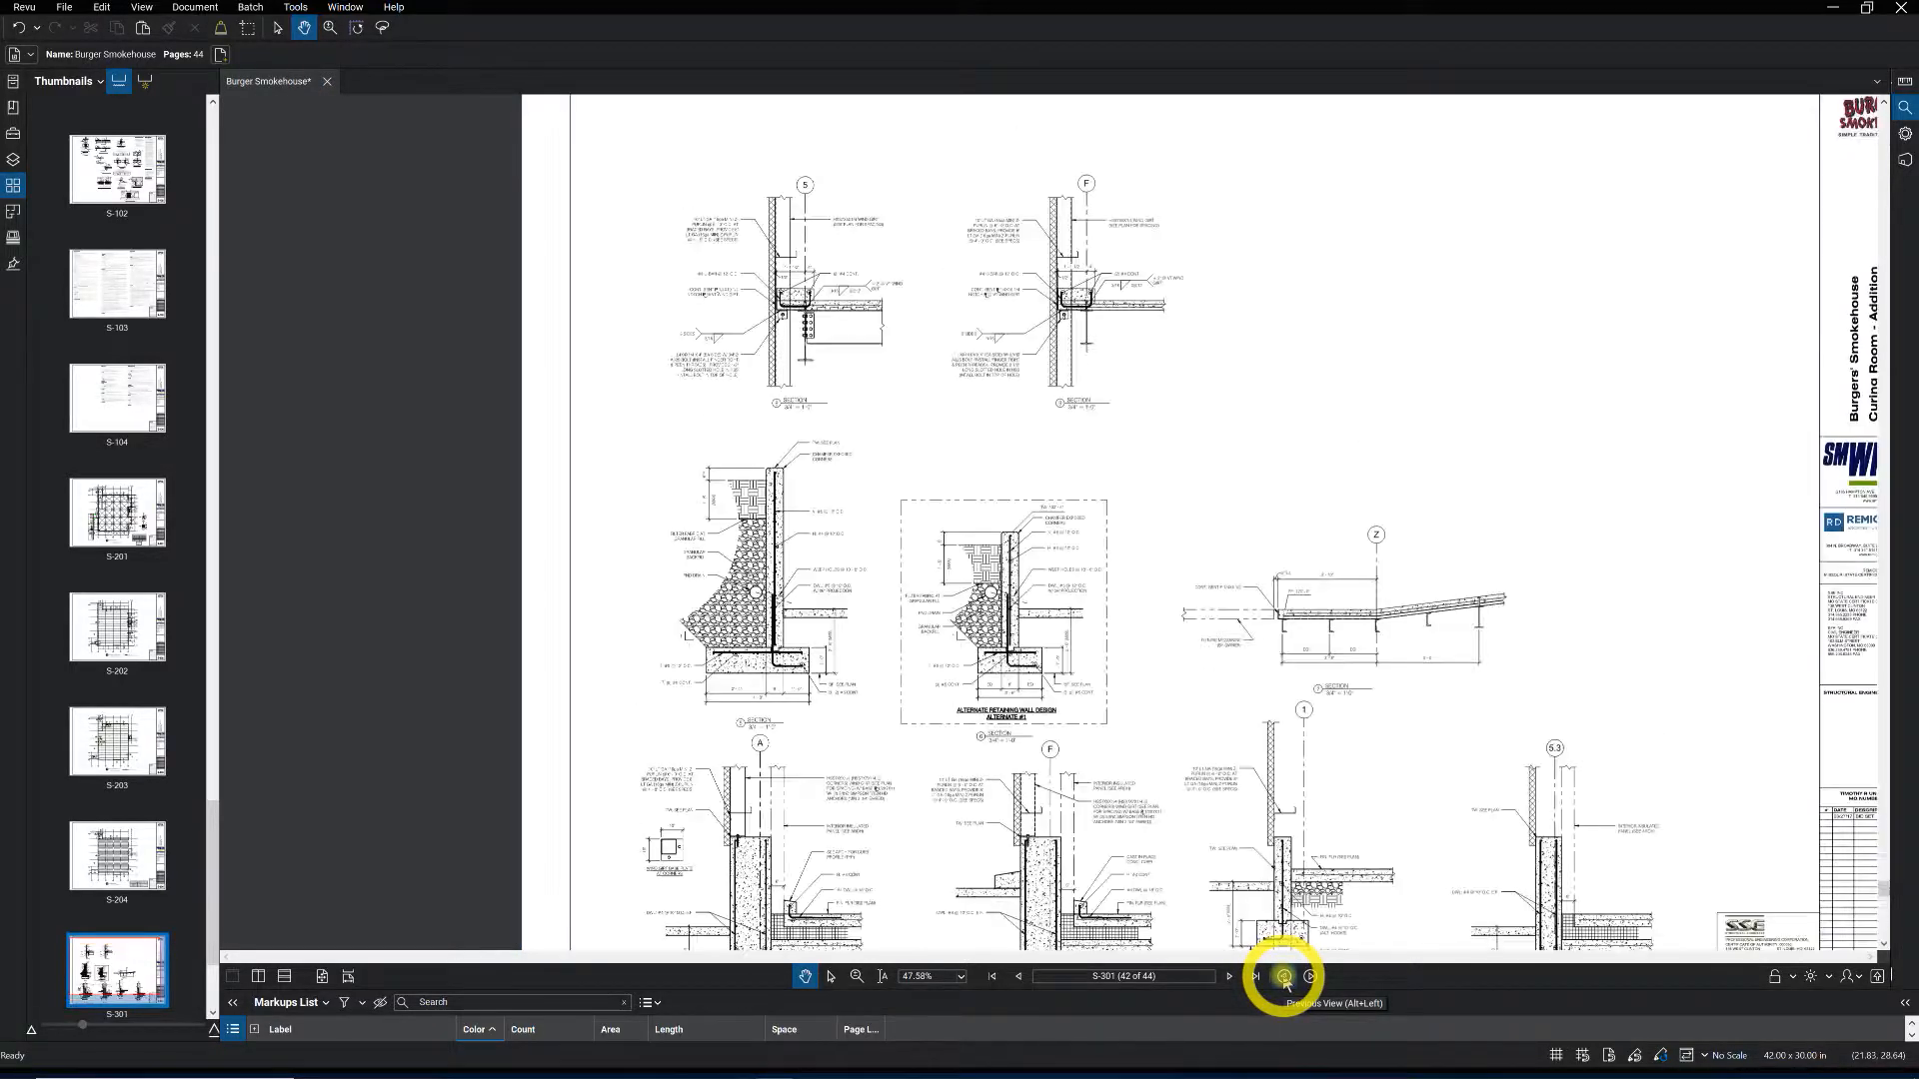
{"action": "left_click", "coordinate": [1284, 976]}
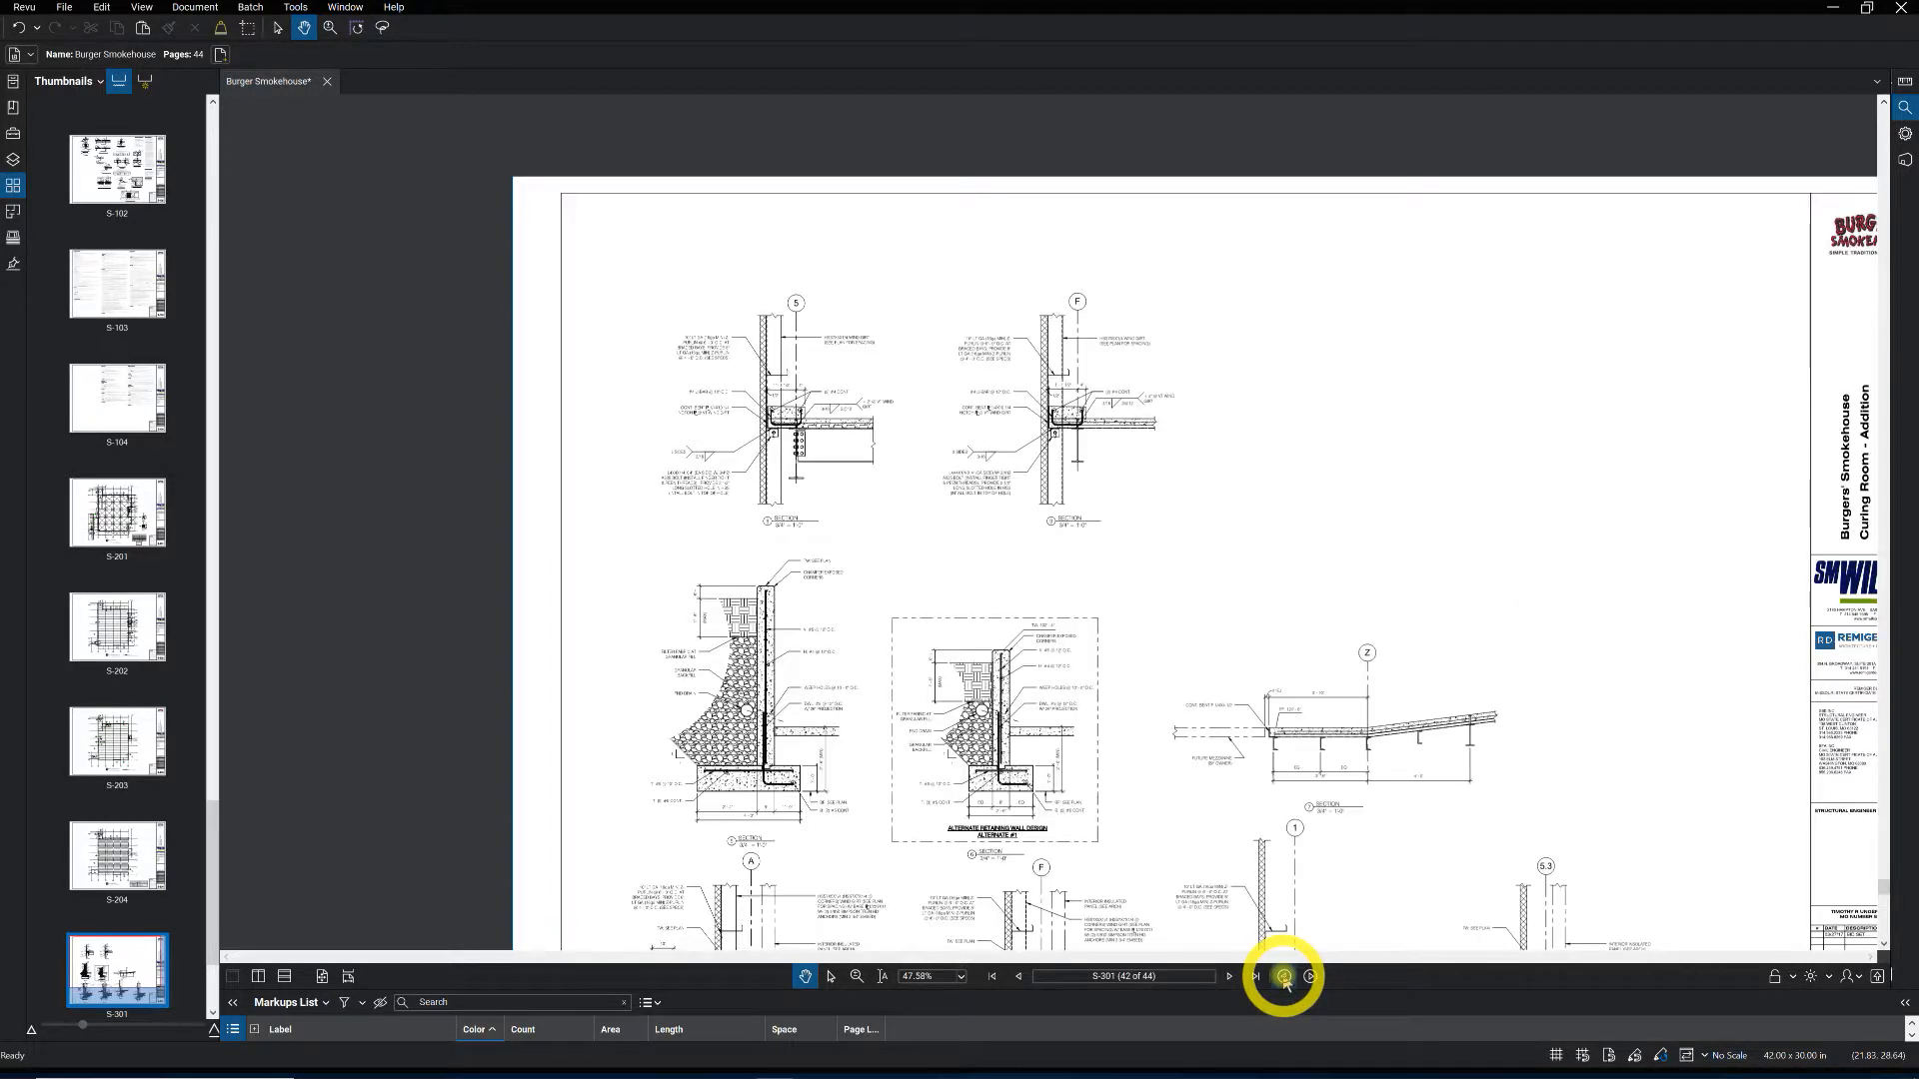
{"action": "left_click", "coordinate": [1284, 976]}
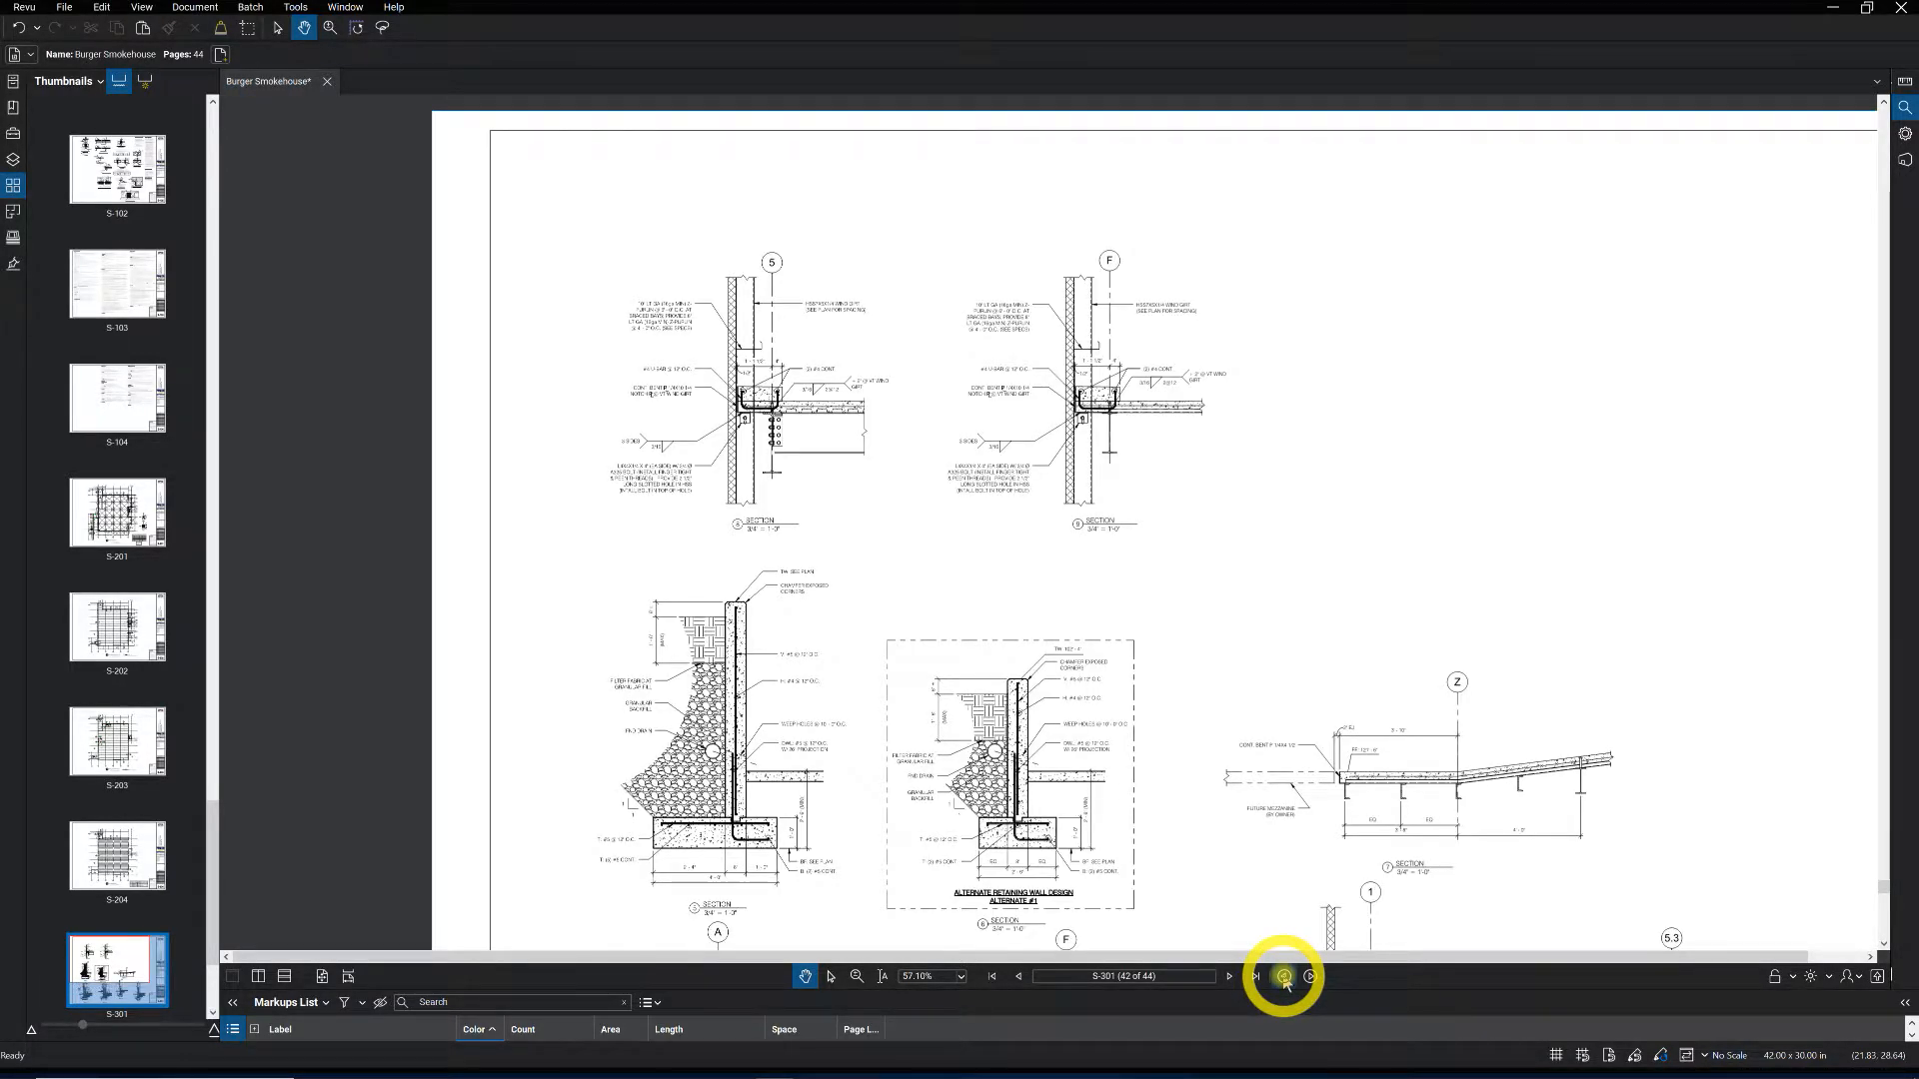
{"action": "left_click", "coordinate": [1284, 976]}
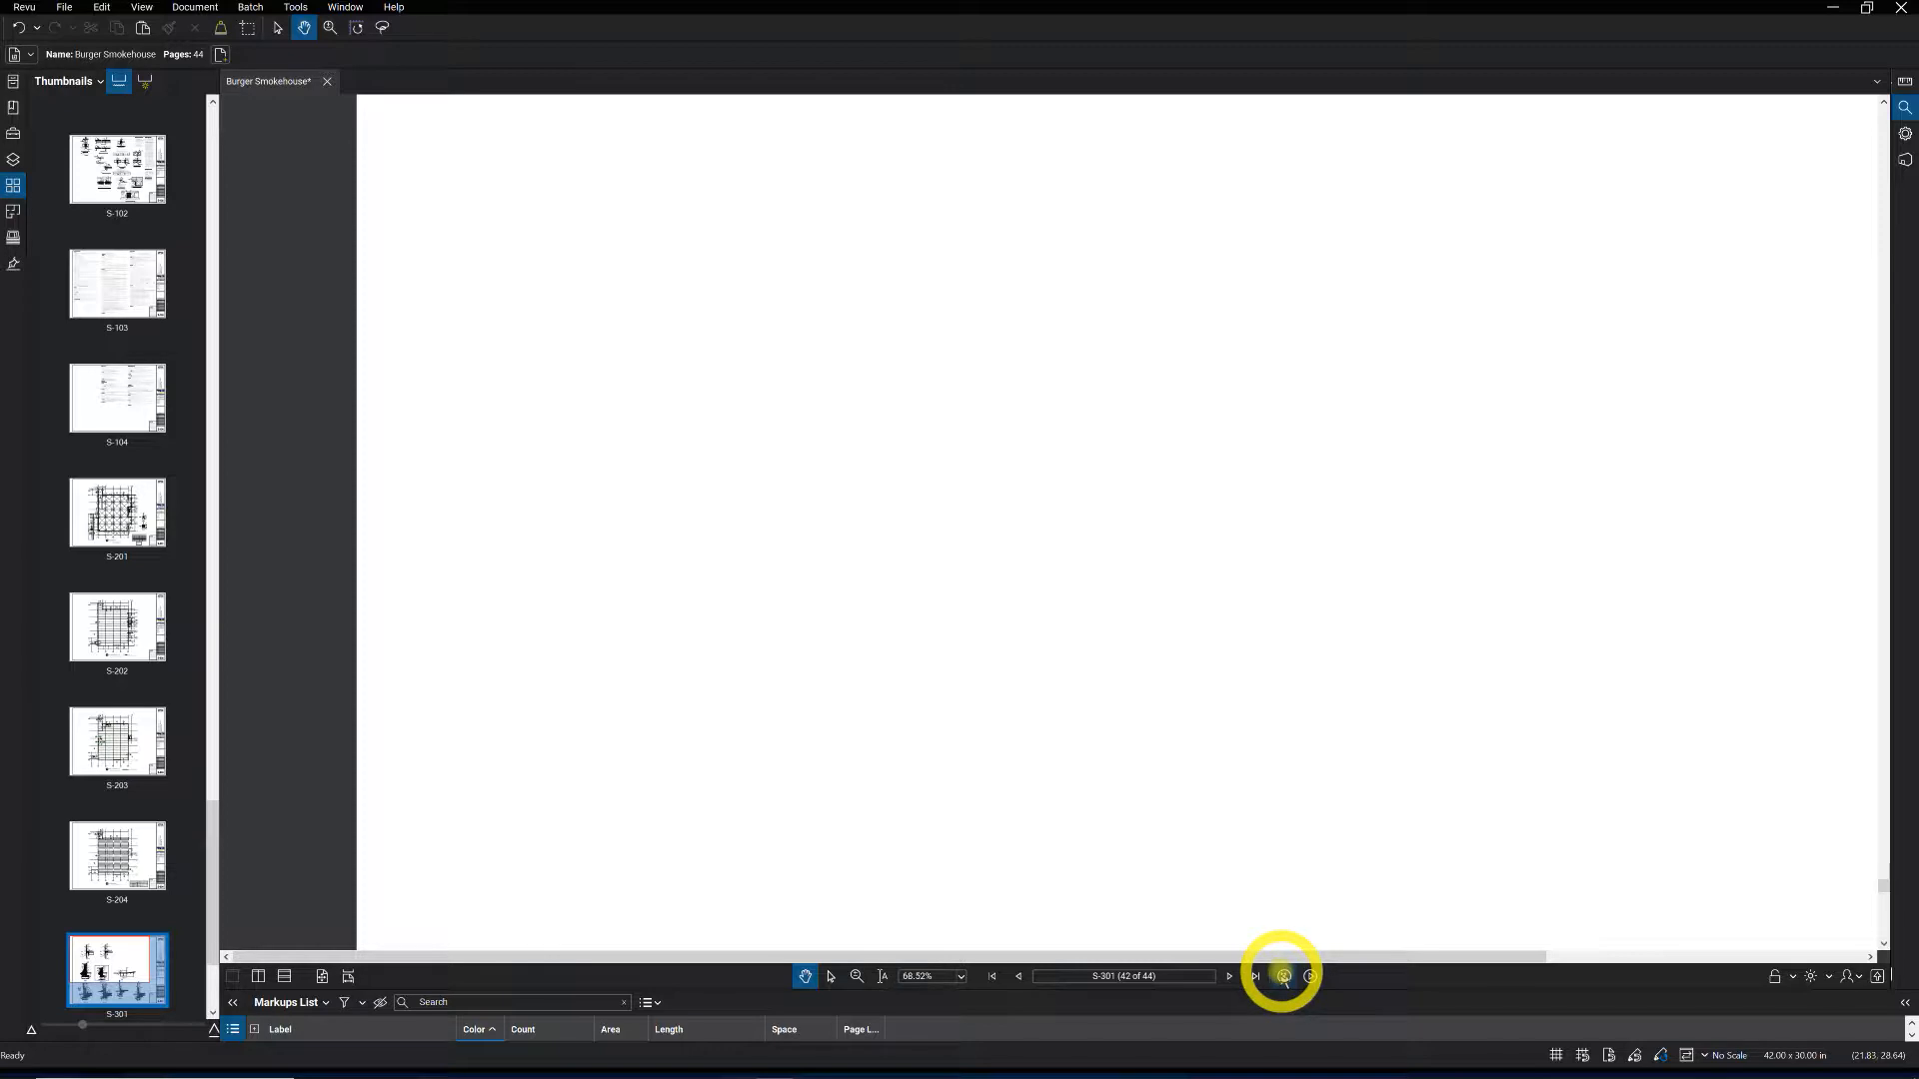
{"action": "left_click", "coordinate": [1285, 976]}
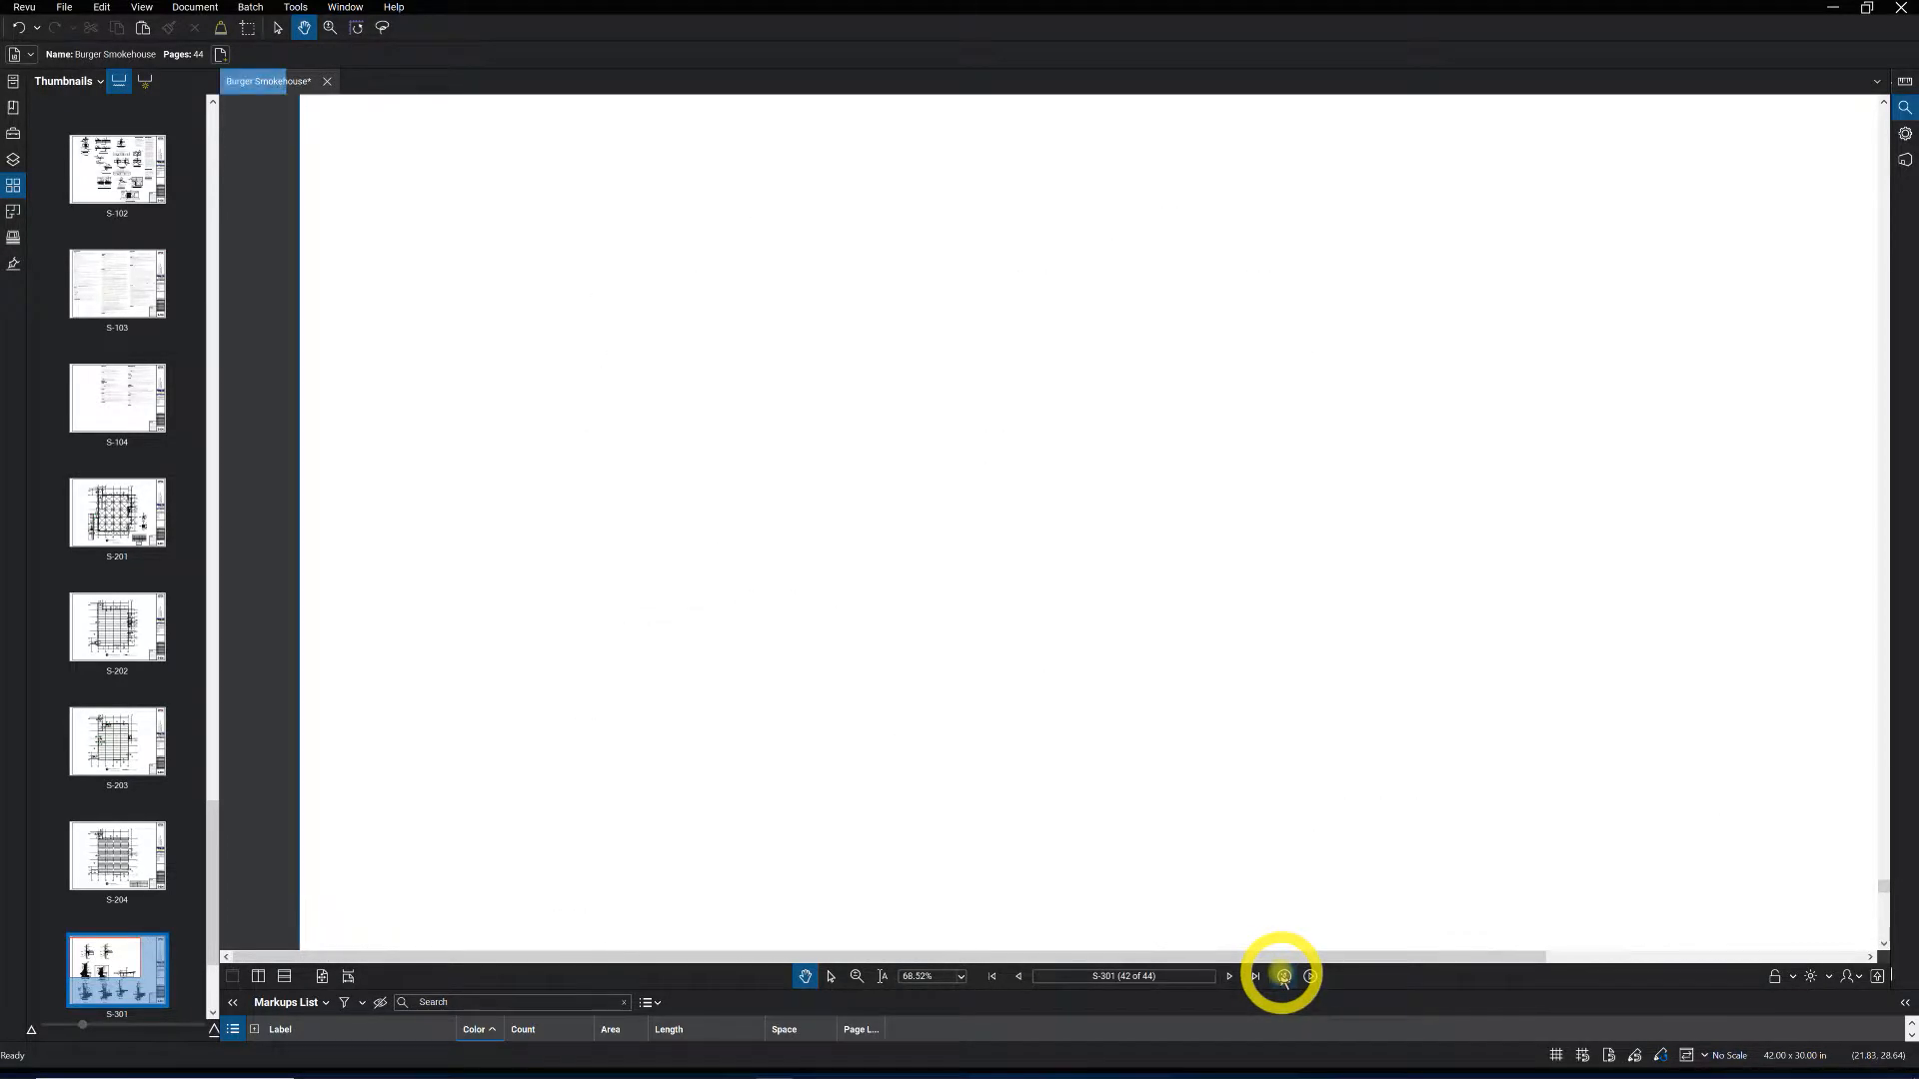
{"action": "left_click", "coordinate": [1284, 976]}
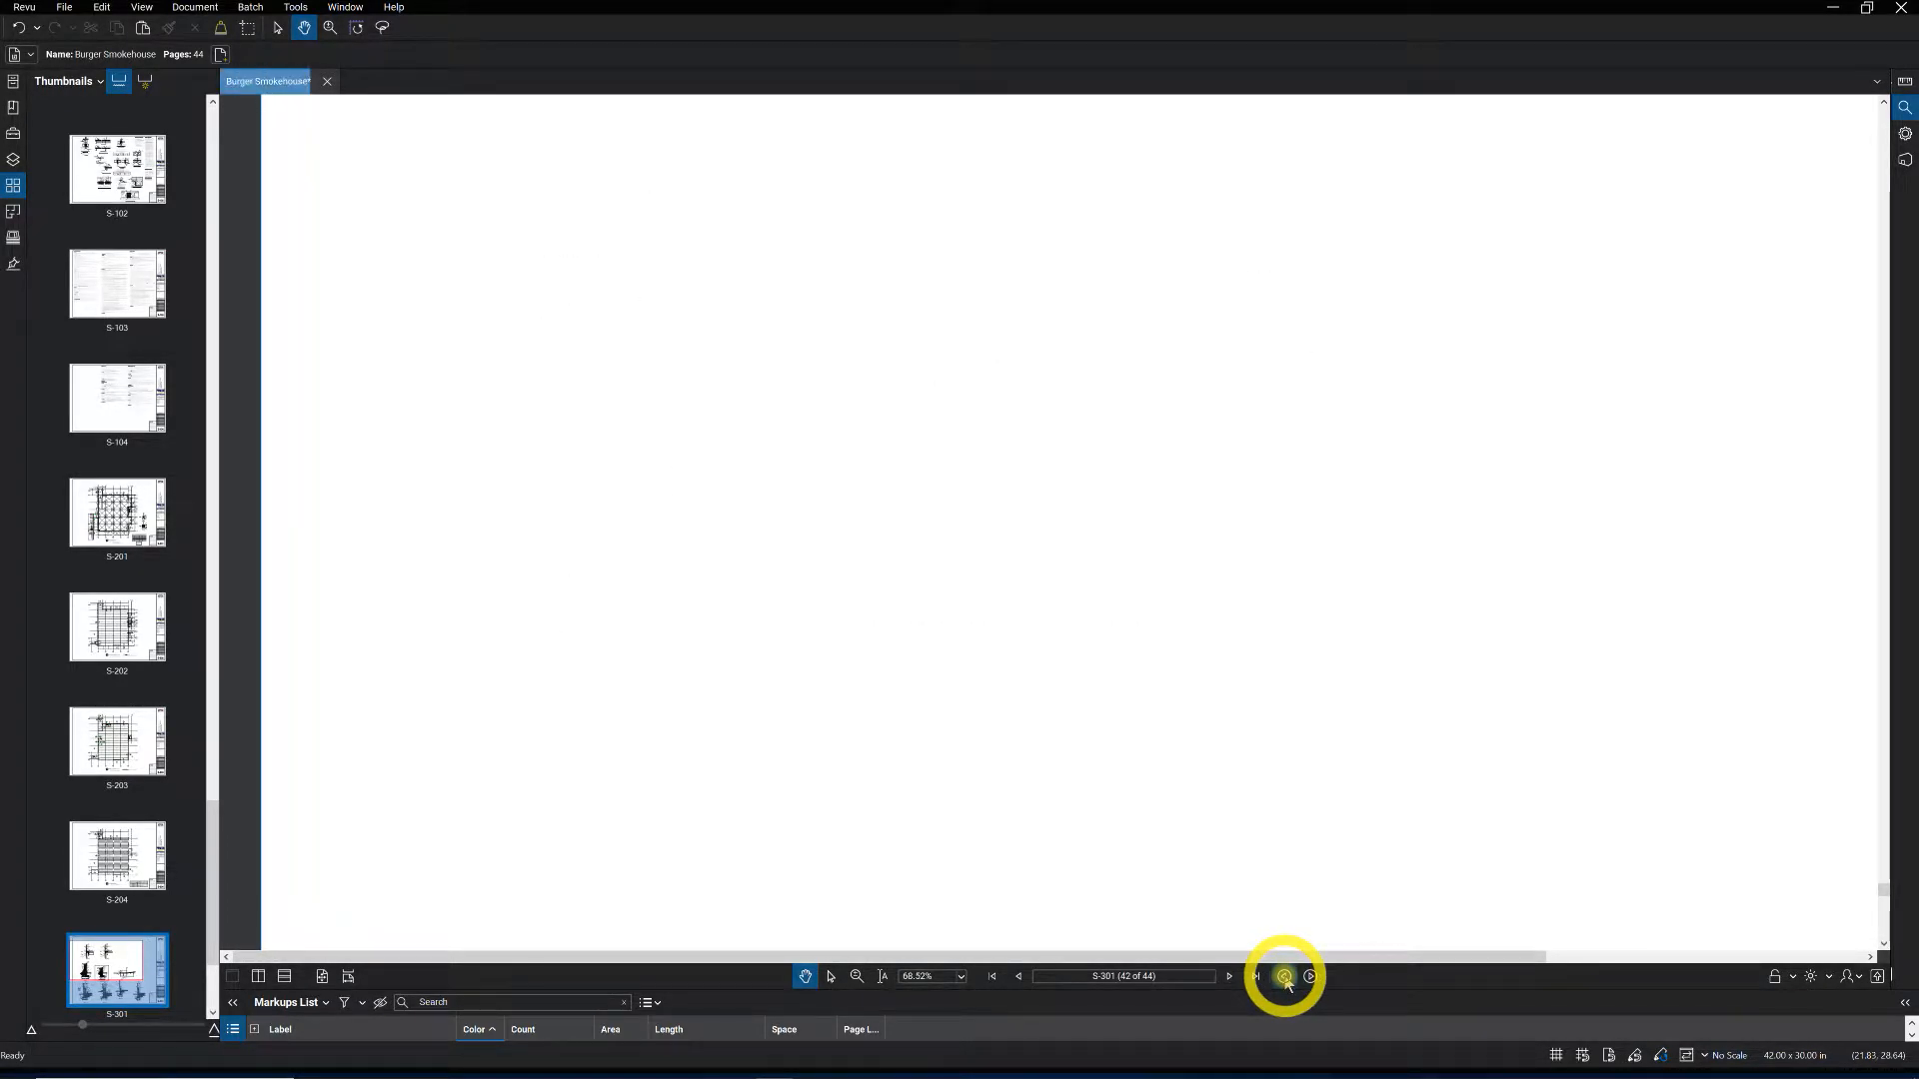
{"action": "left_click", "coordinate": [1284, 977]}
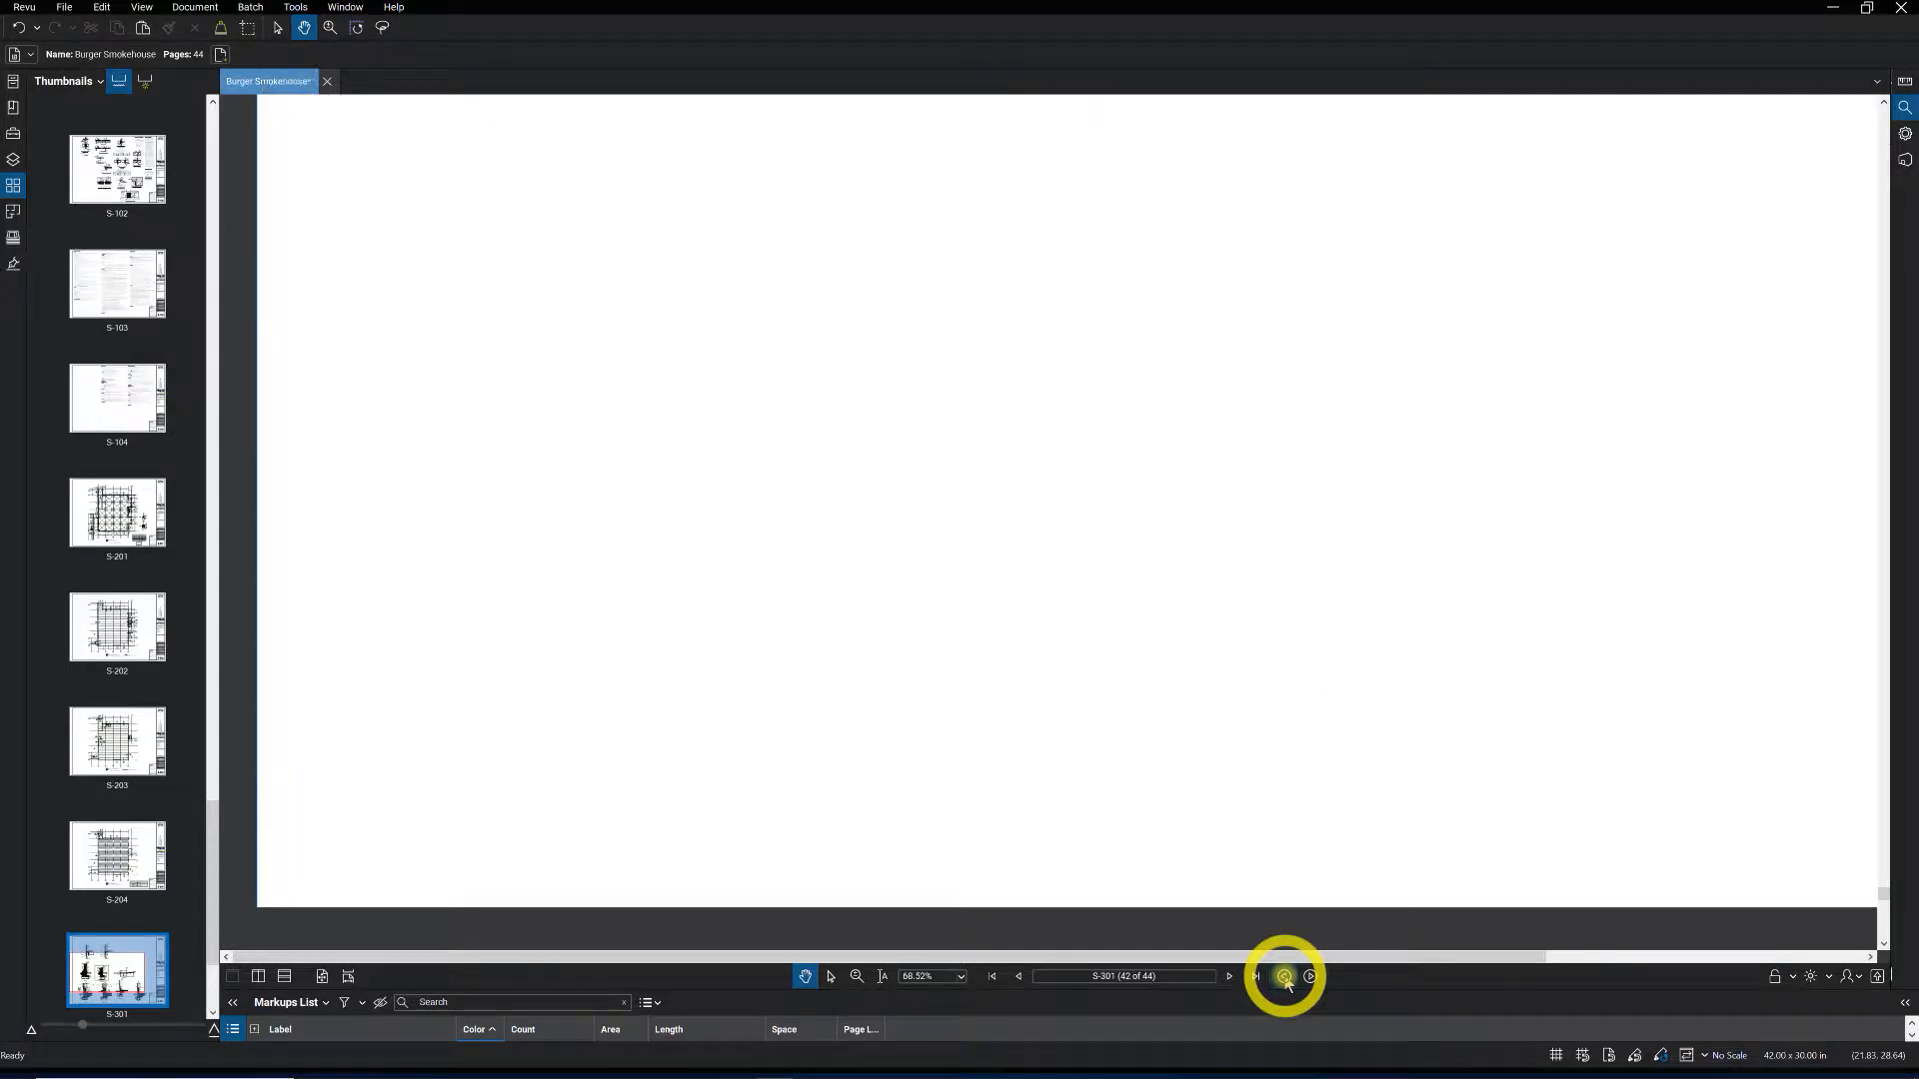
{"action": "left_click", "coordinate": [1284, 977]}
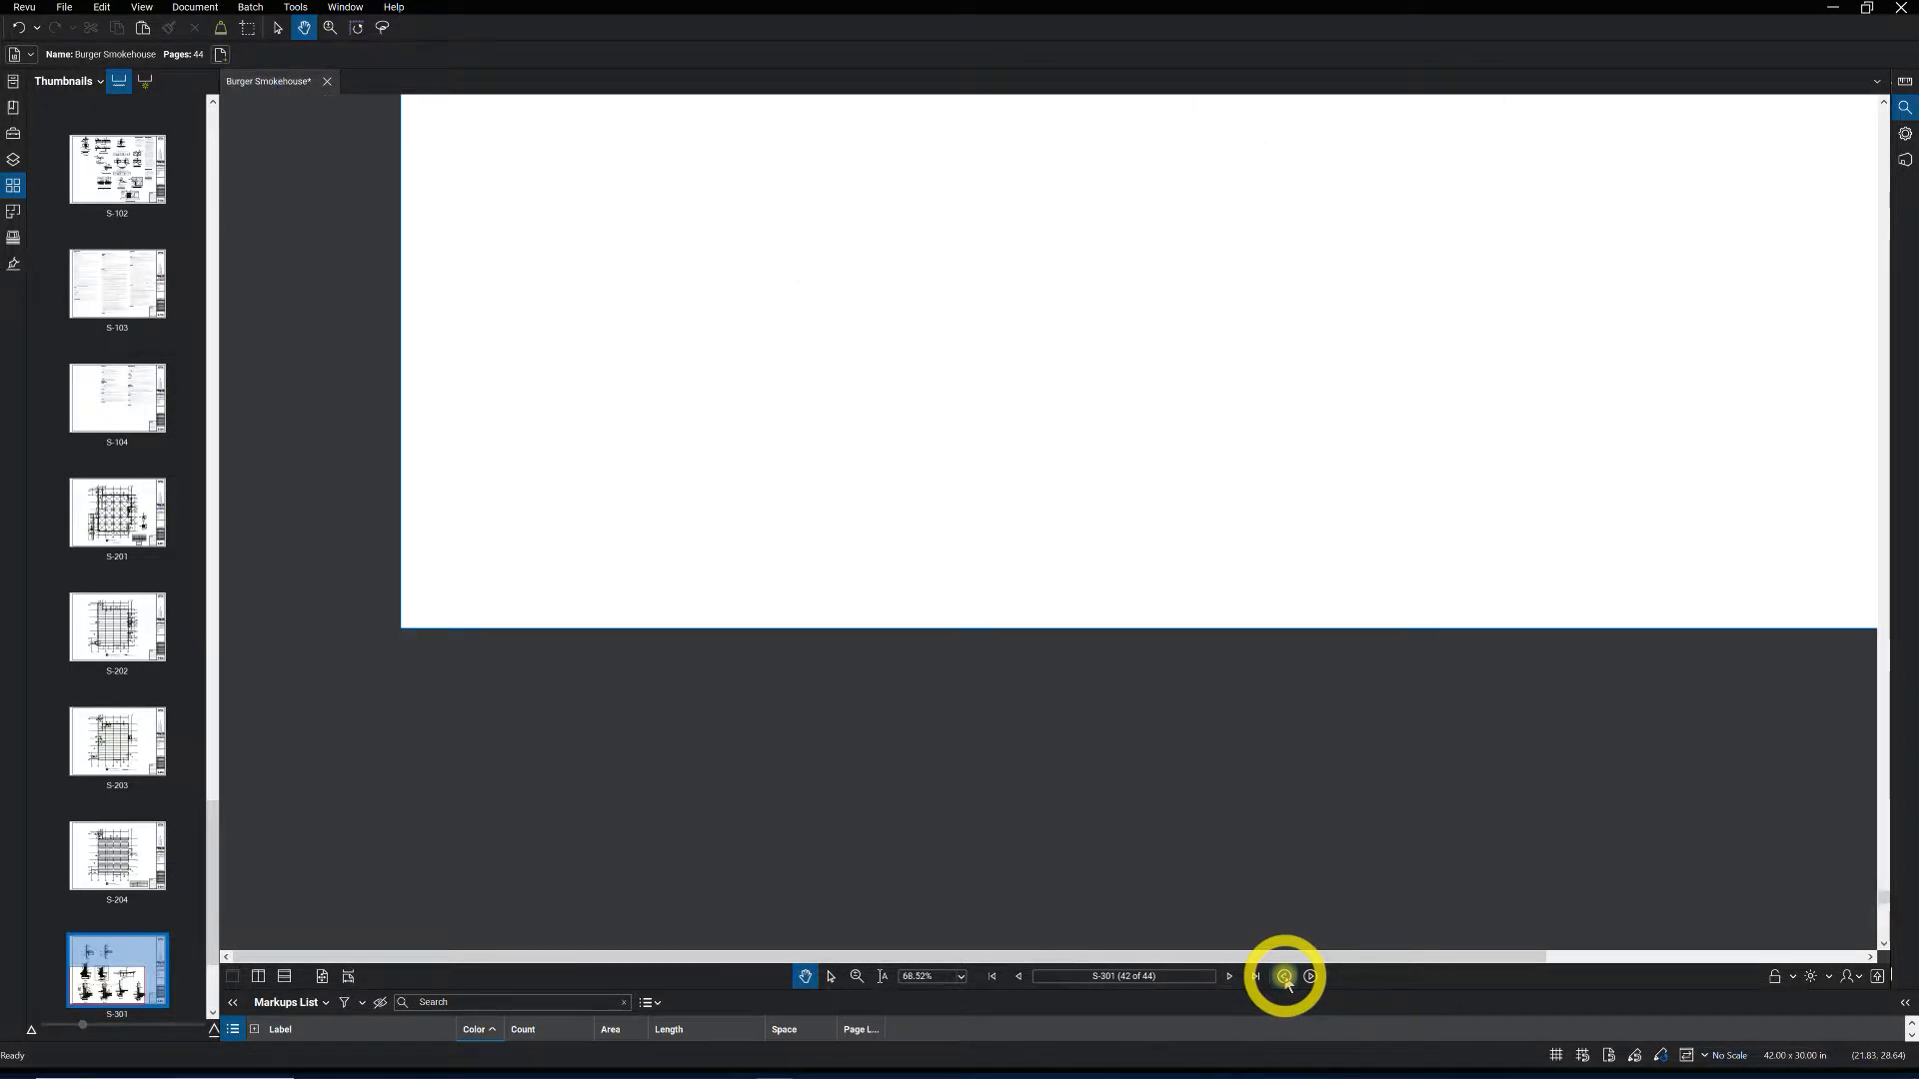
{"action": "left_click", "coordinate": [1285, 976]}
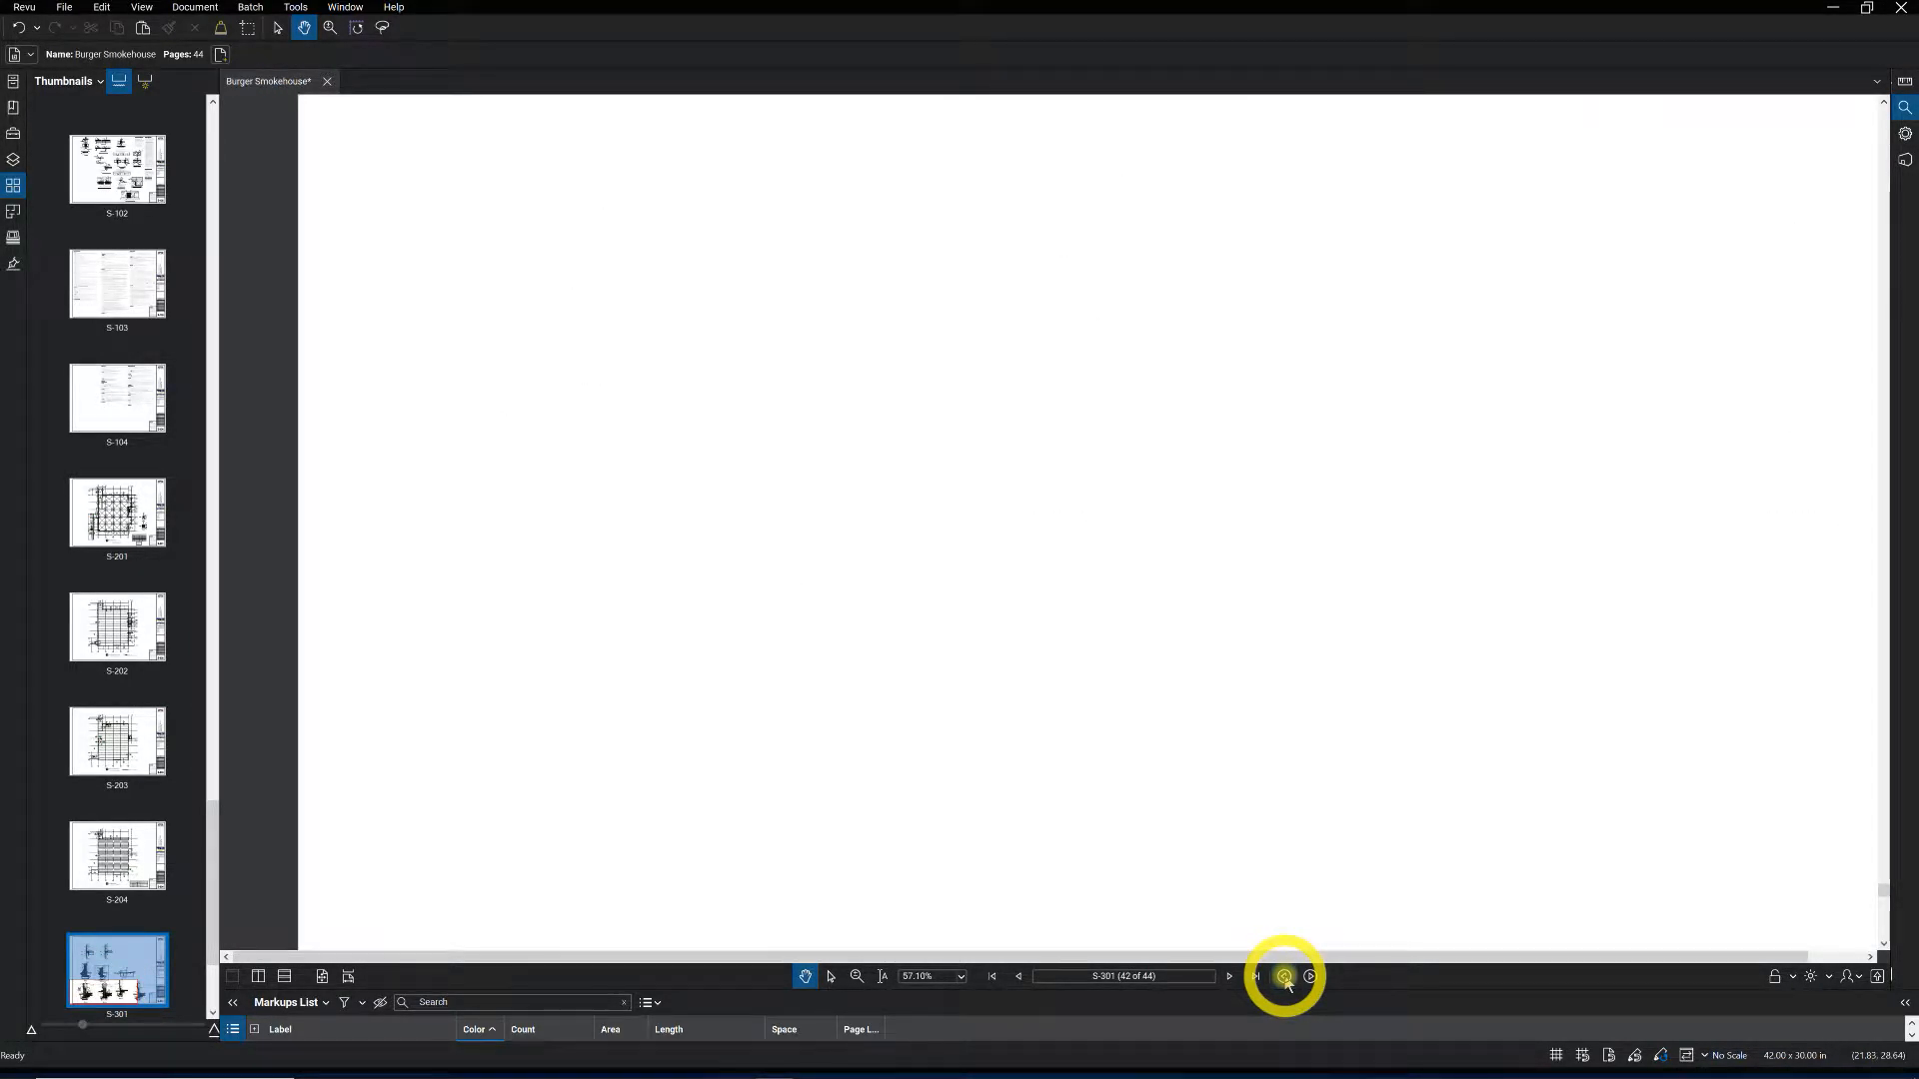
{"action": "left_click", "coordinate": [1285, 976]}
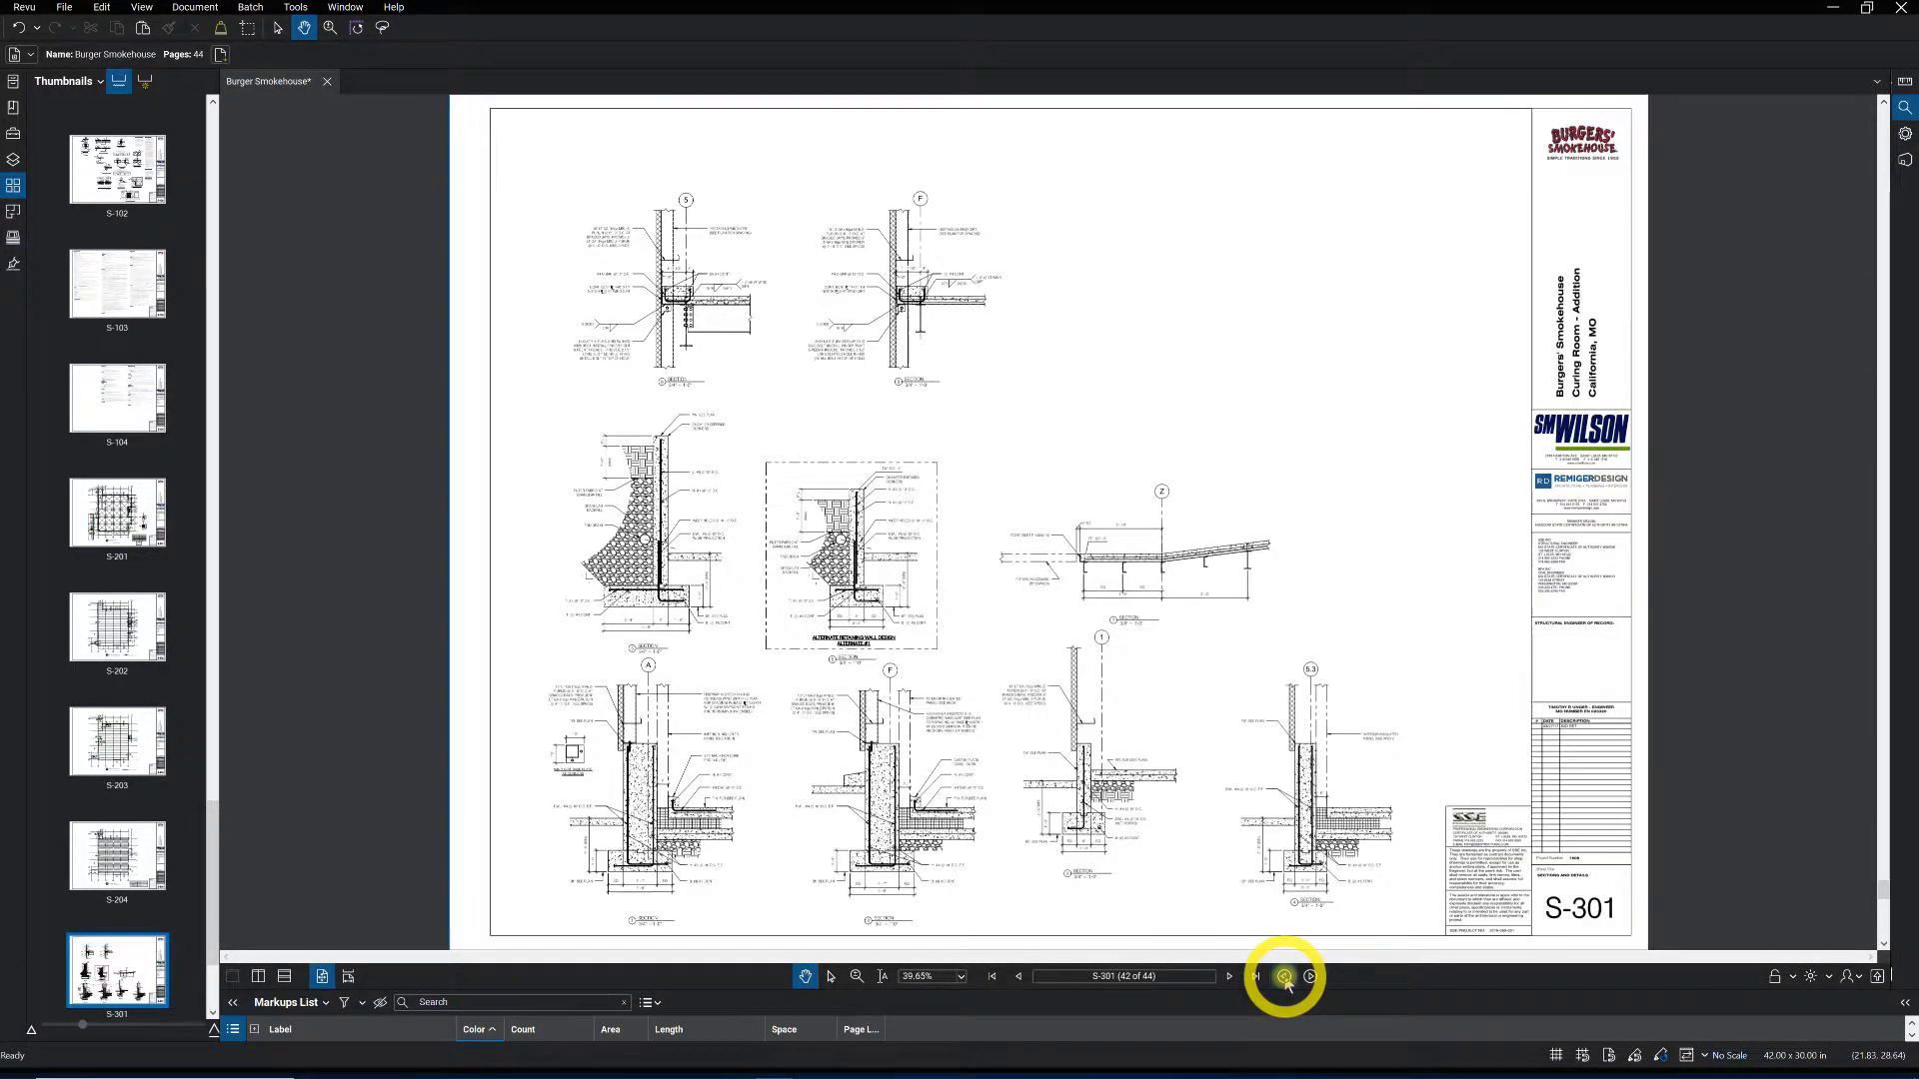
{"action": "left_click", "coordinate": [1285, 976]}
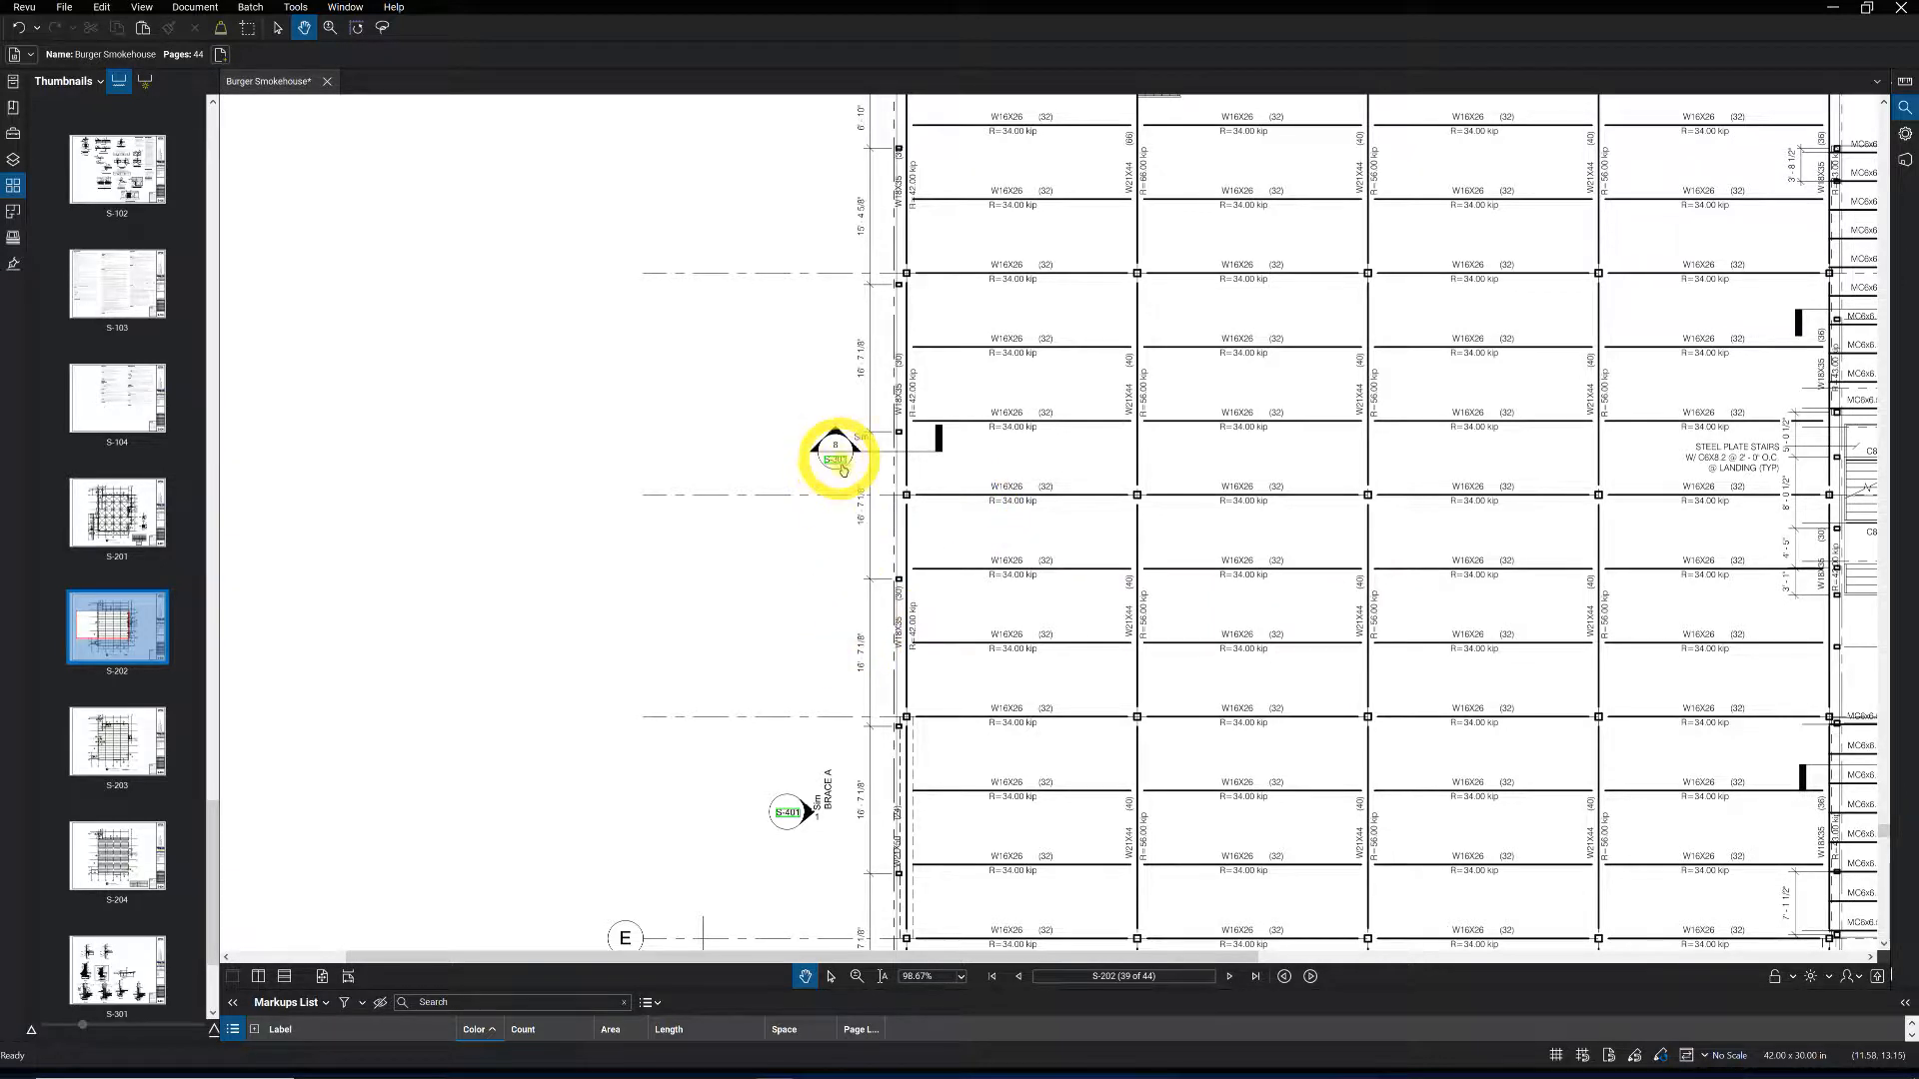
Follow the S-401 link in the Brace A marker and examine the brace elevations on that sheet.
{"action": "left_click", "coordinate": [789, 813]}
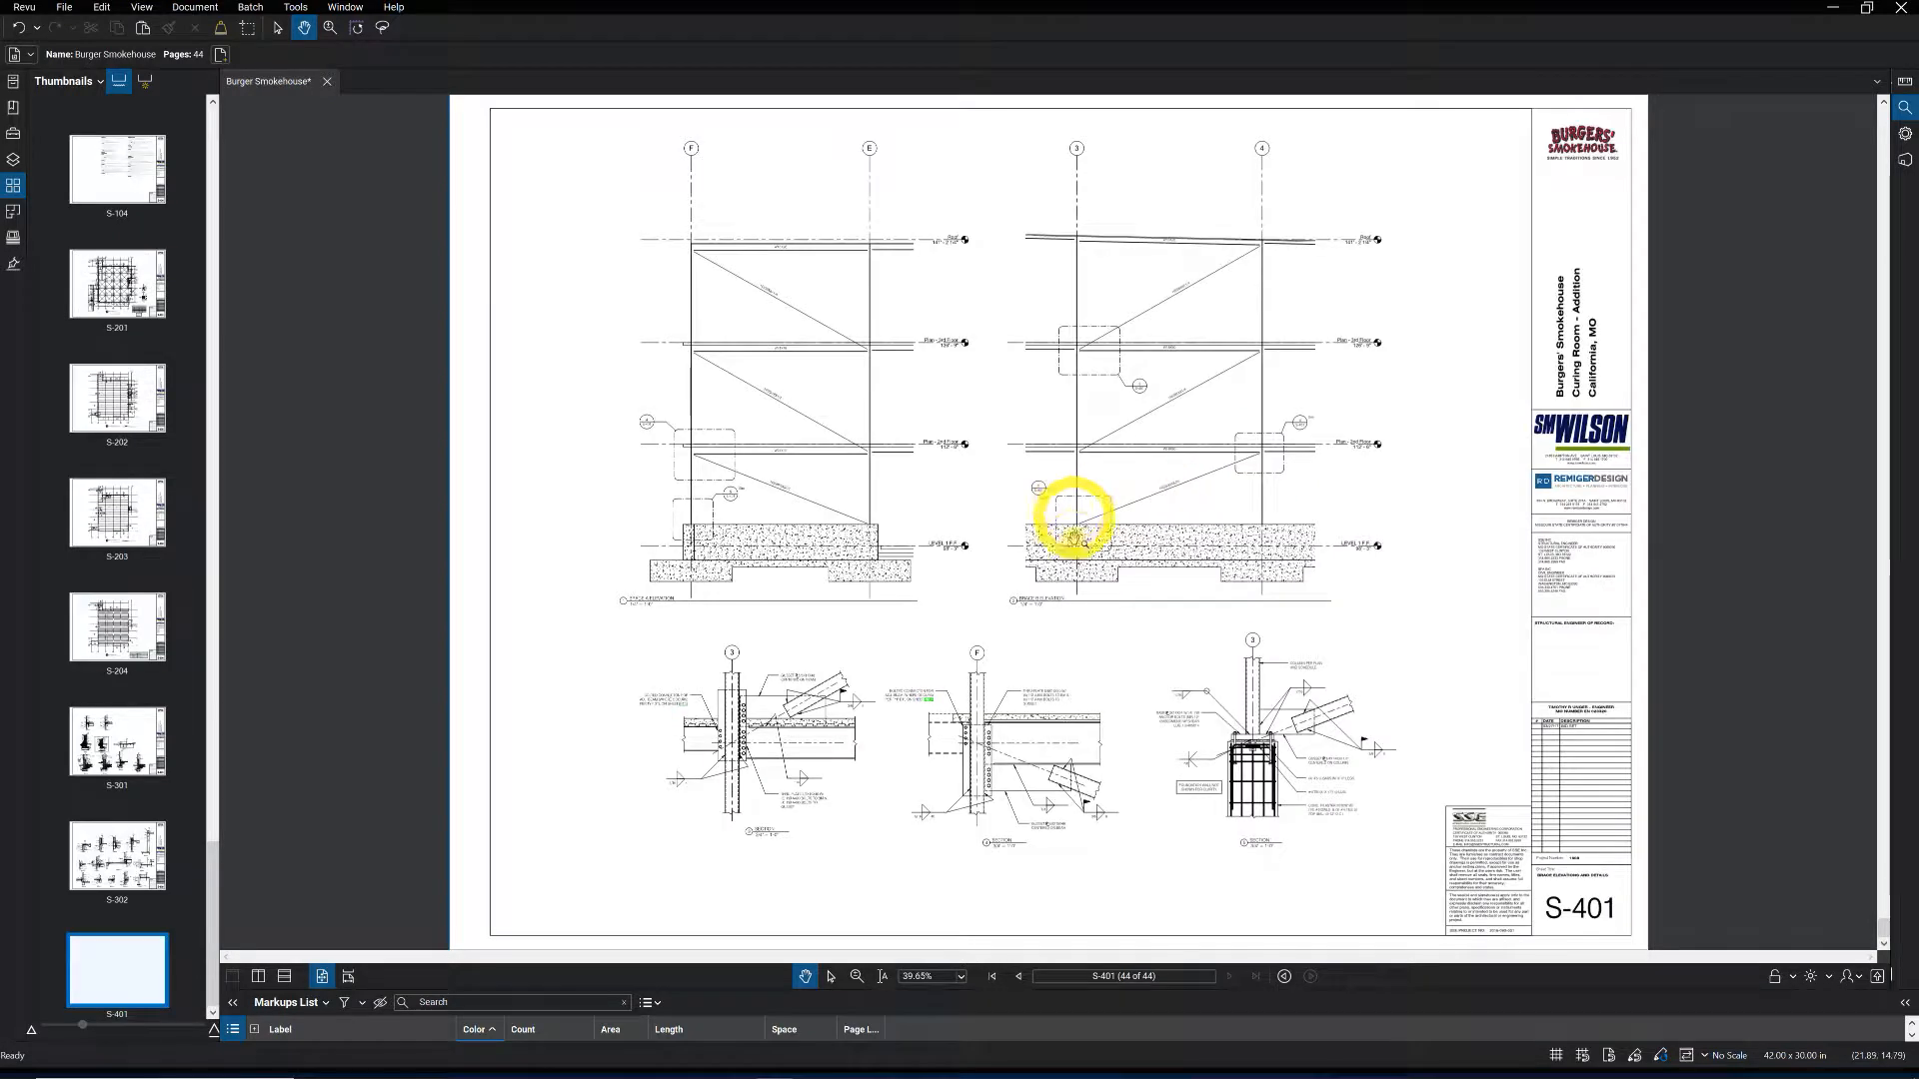
{"action": "scroll", "coordinate": [1121, 540], "scroll_direction": "up", "scroll_amount": 2}
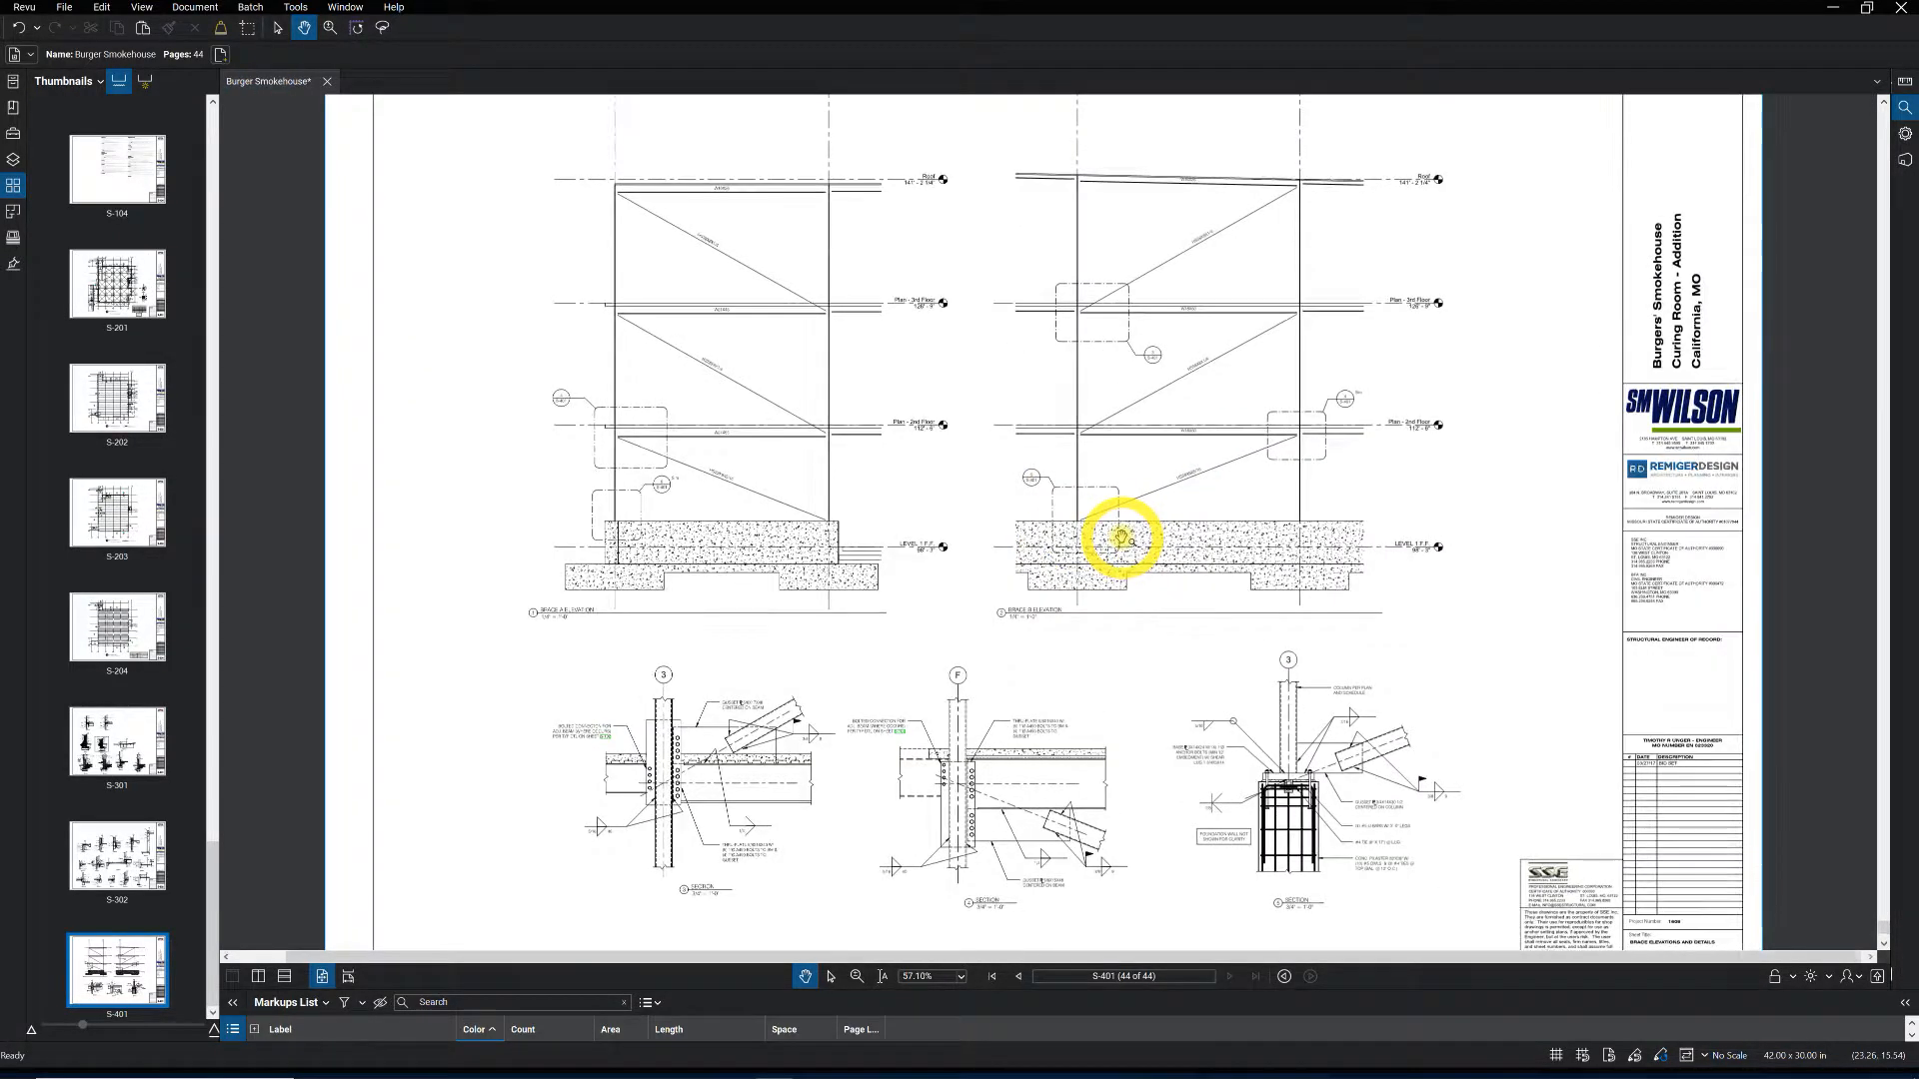
{"action": "scroll", "coordinate": [1121, 540], "scroll_direction": "up", "scroll_amount": 1}
{"action": "scroll", "coordinate": [1139, 555], "scroll_direction": "up", "scroll_amount": 2}
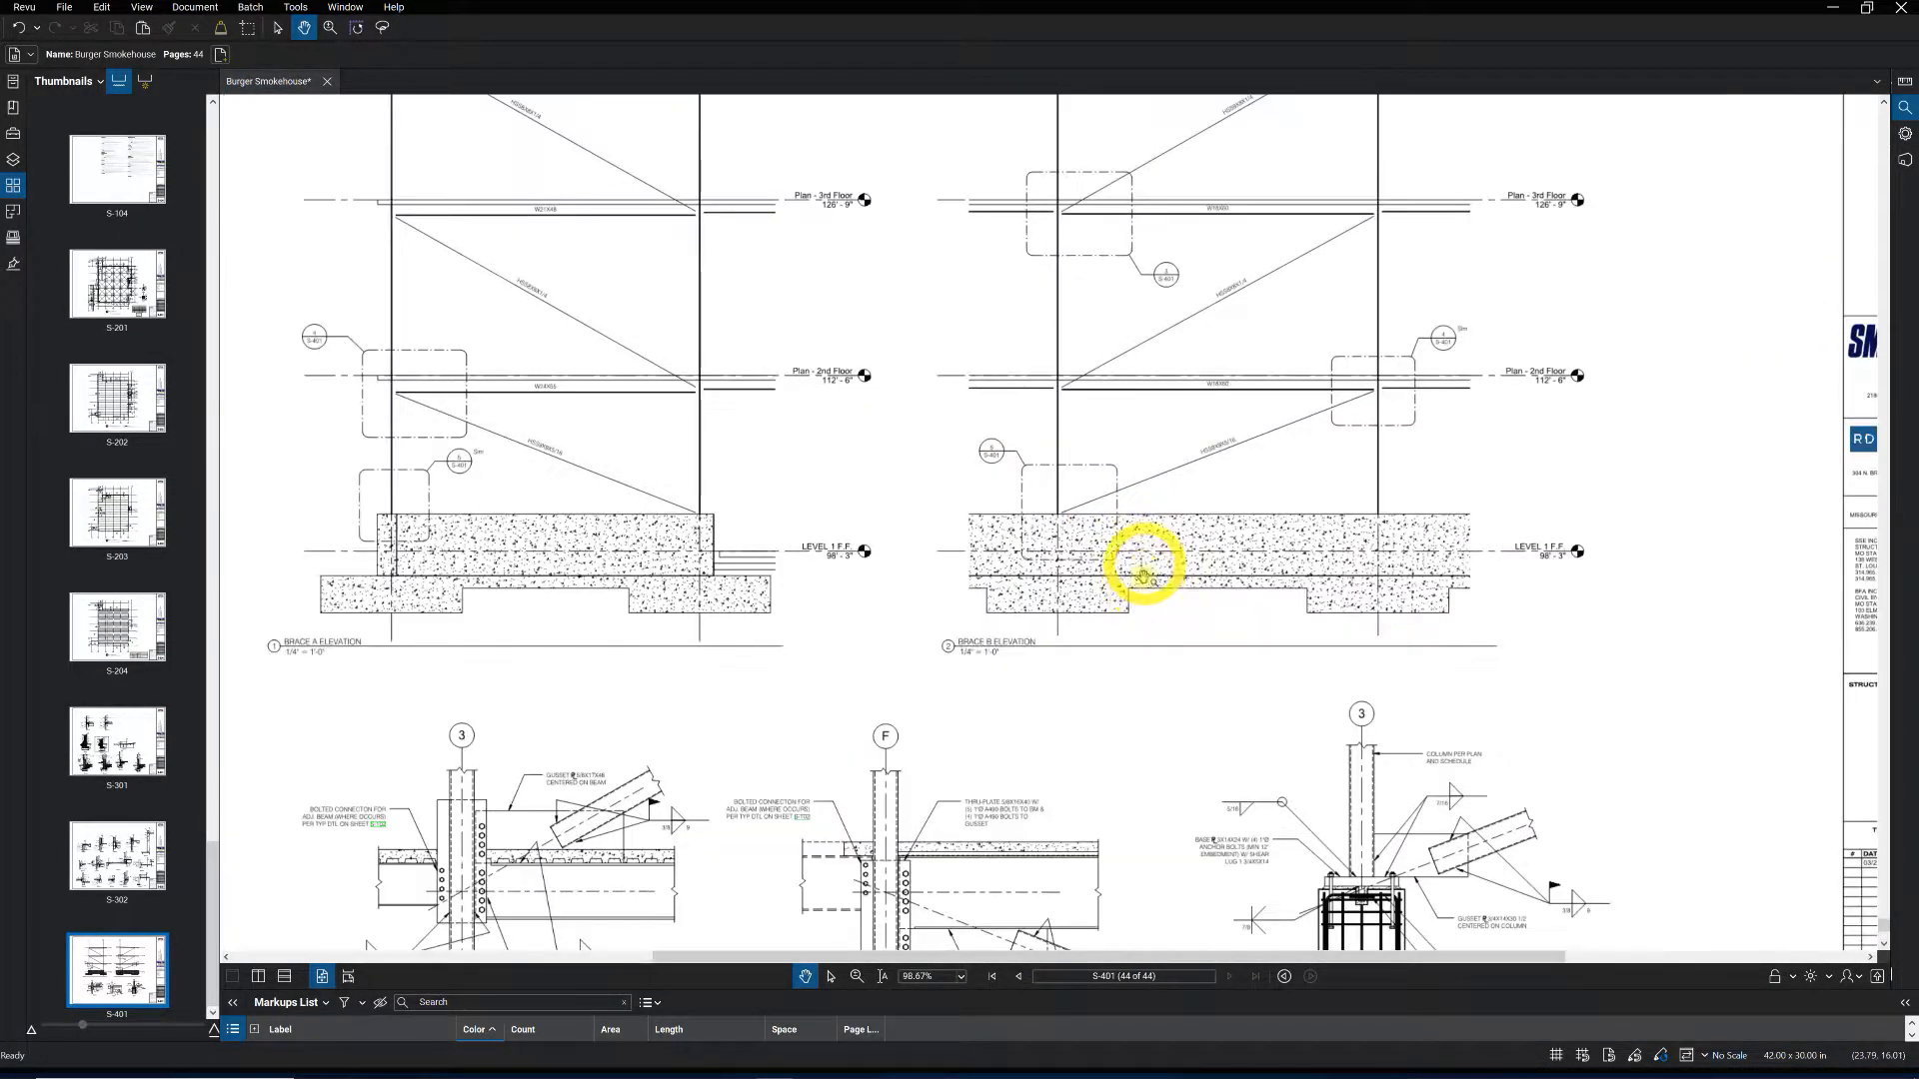
Return through the previous views from sheet S-401 to the framing plan on sheet S-202.
{"action": "left_click", "coordinate": [1285, 978]}
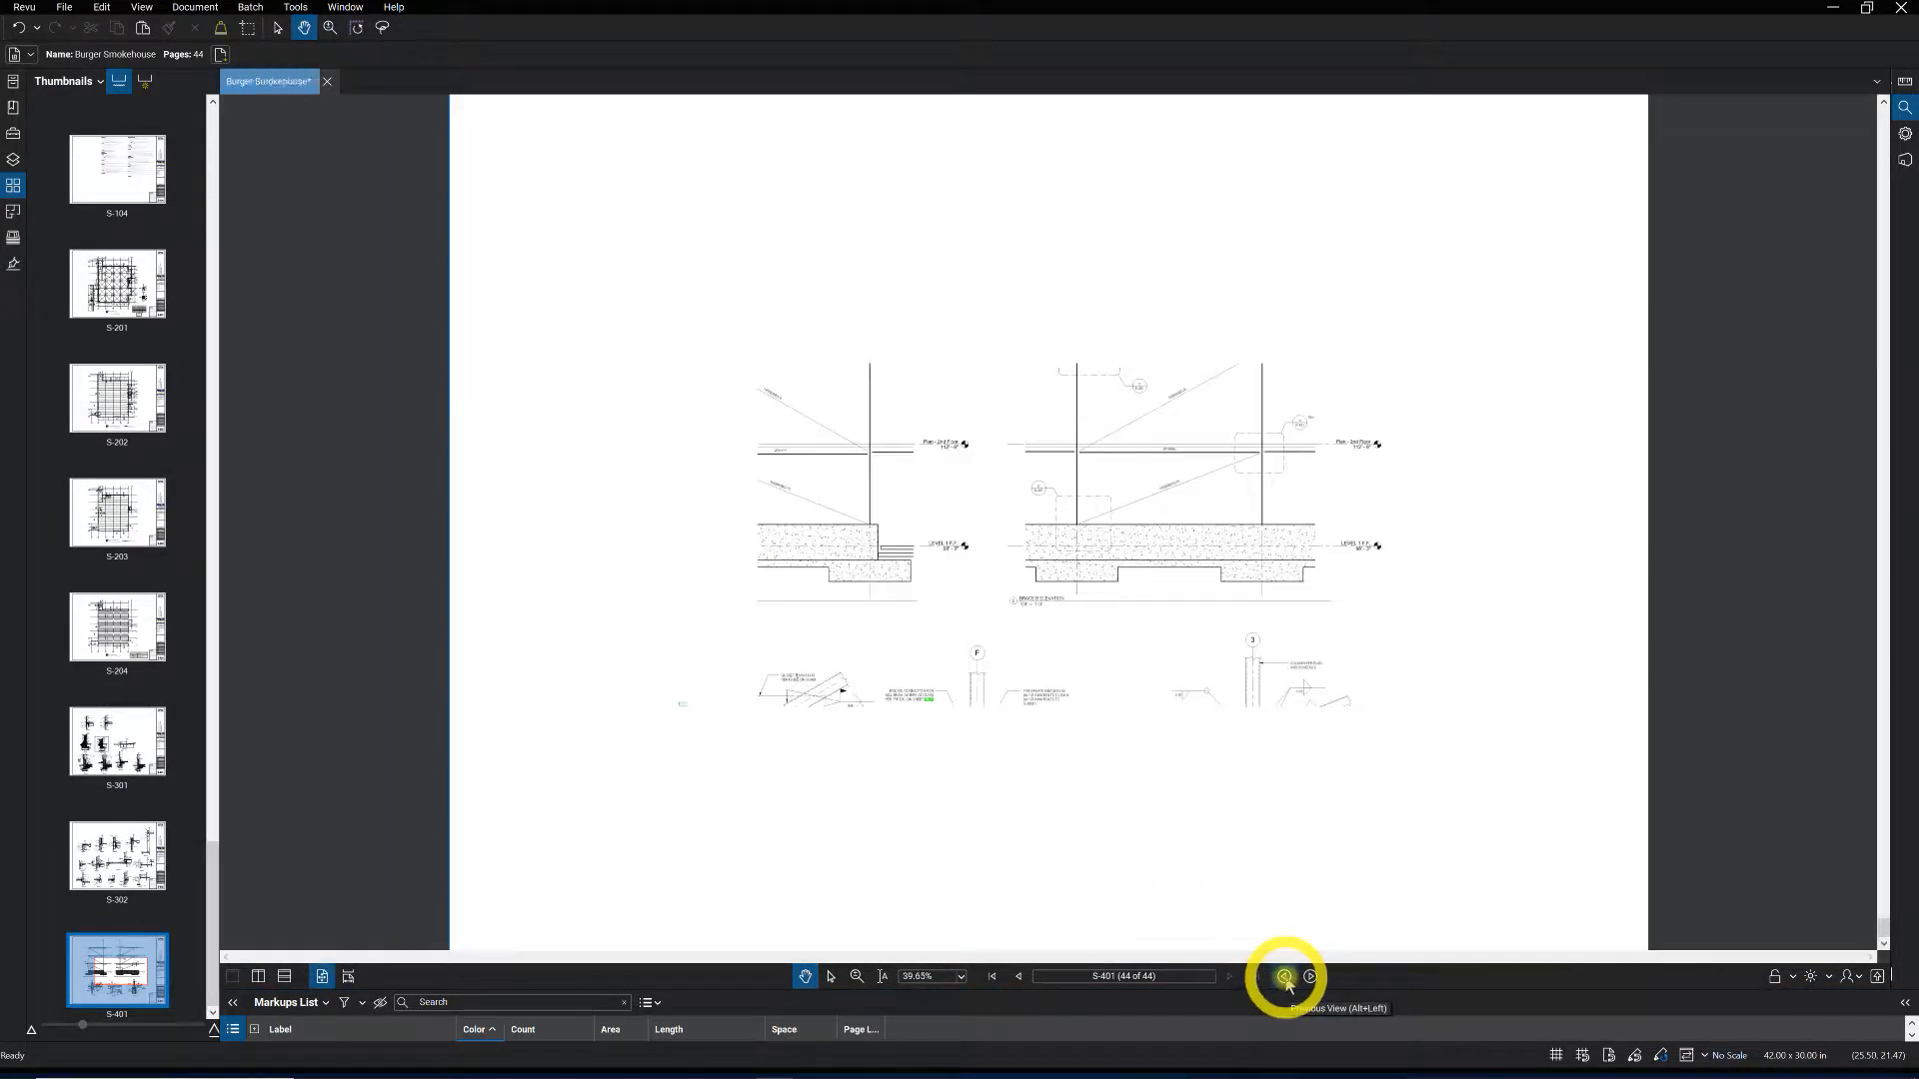
{"action": "left_click", "coordinate": [1285, 978]}
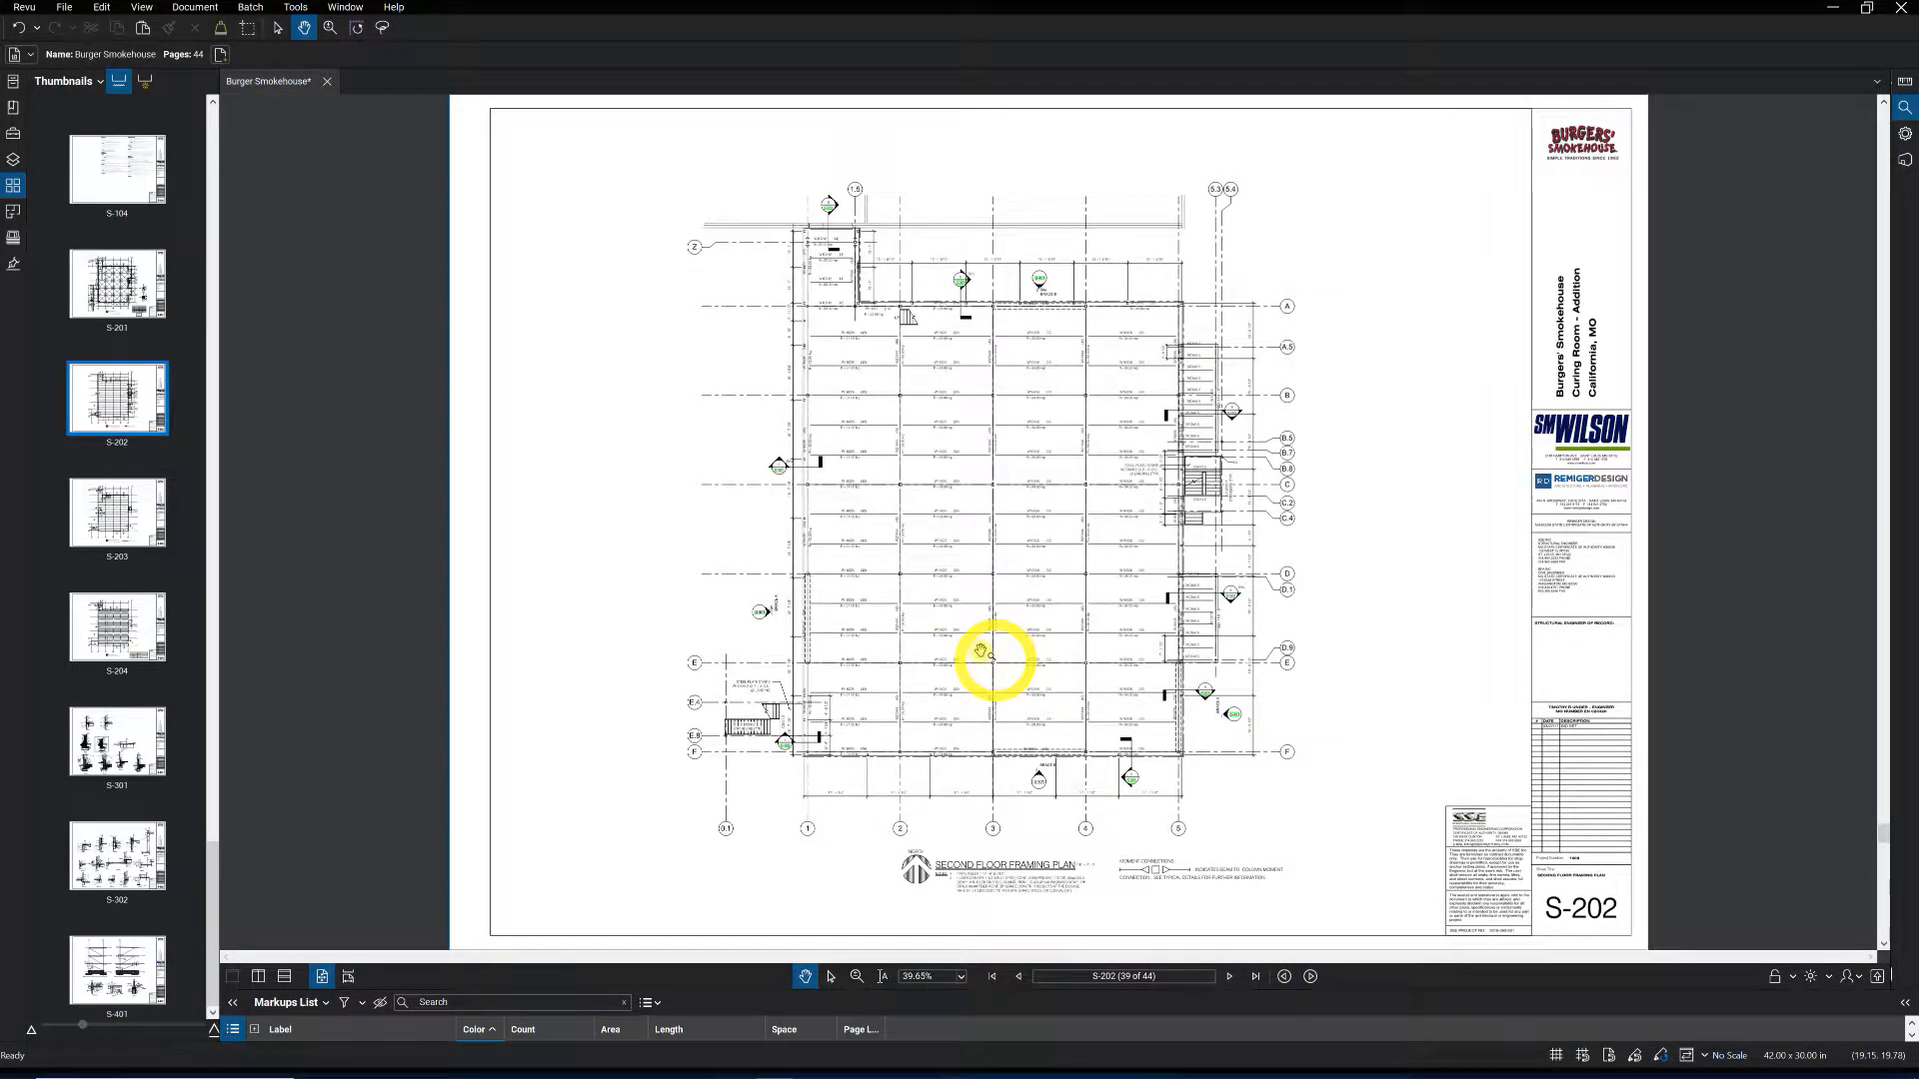
{"action": "scroll", "coordinate": [1207, 618], "scroll_direction": "up", "scroll_amount": 1}
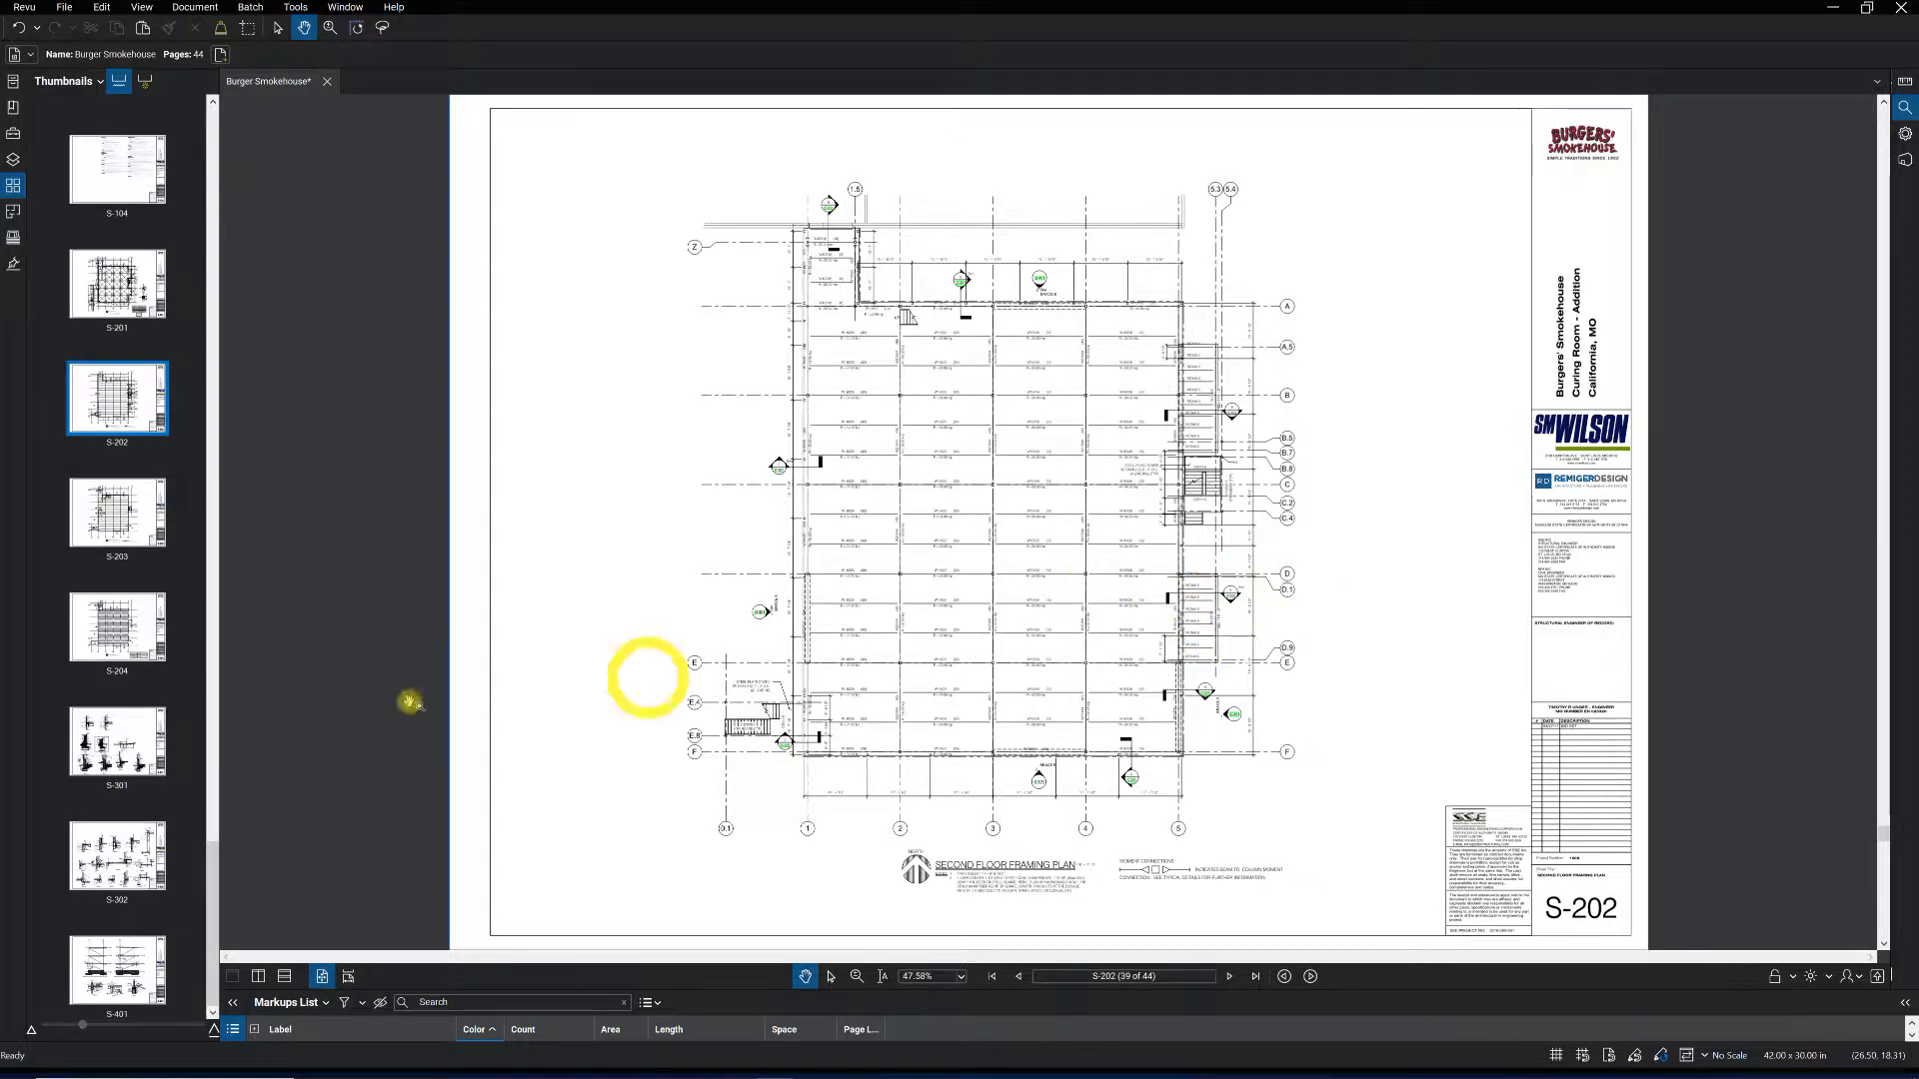
Open sheet S-203 and examine the linked section and brace markers around its framing plan.
{"action": "left_click", "coordinate": [117, 513]}
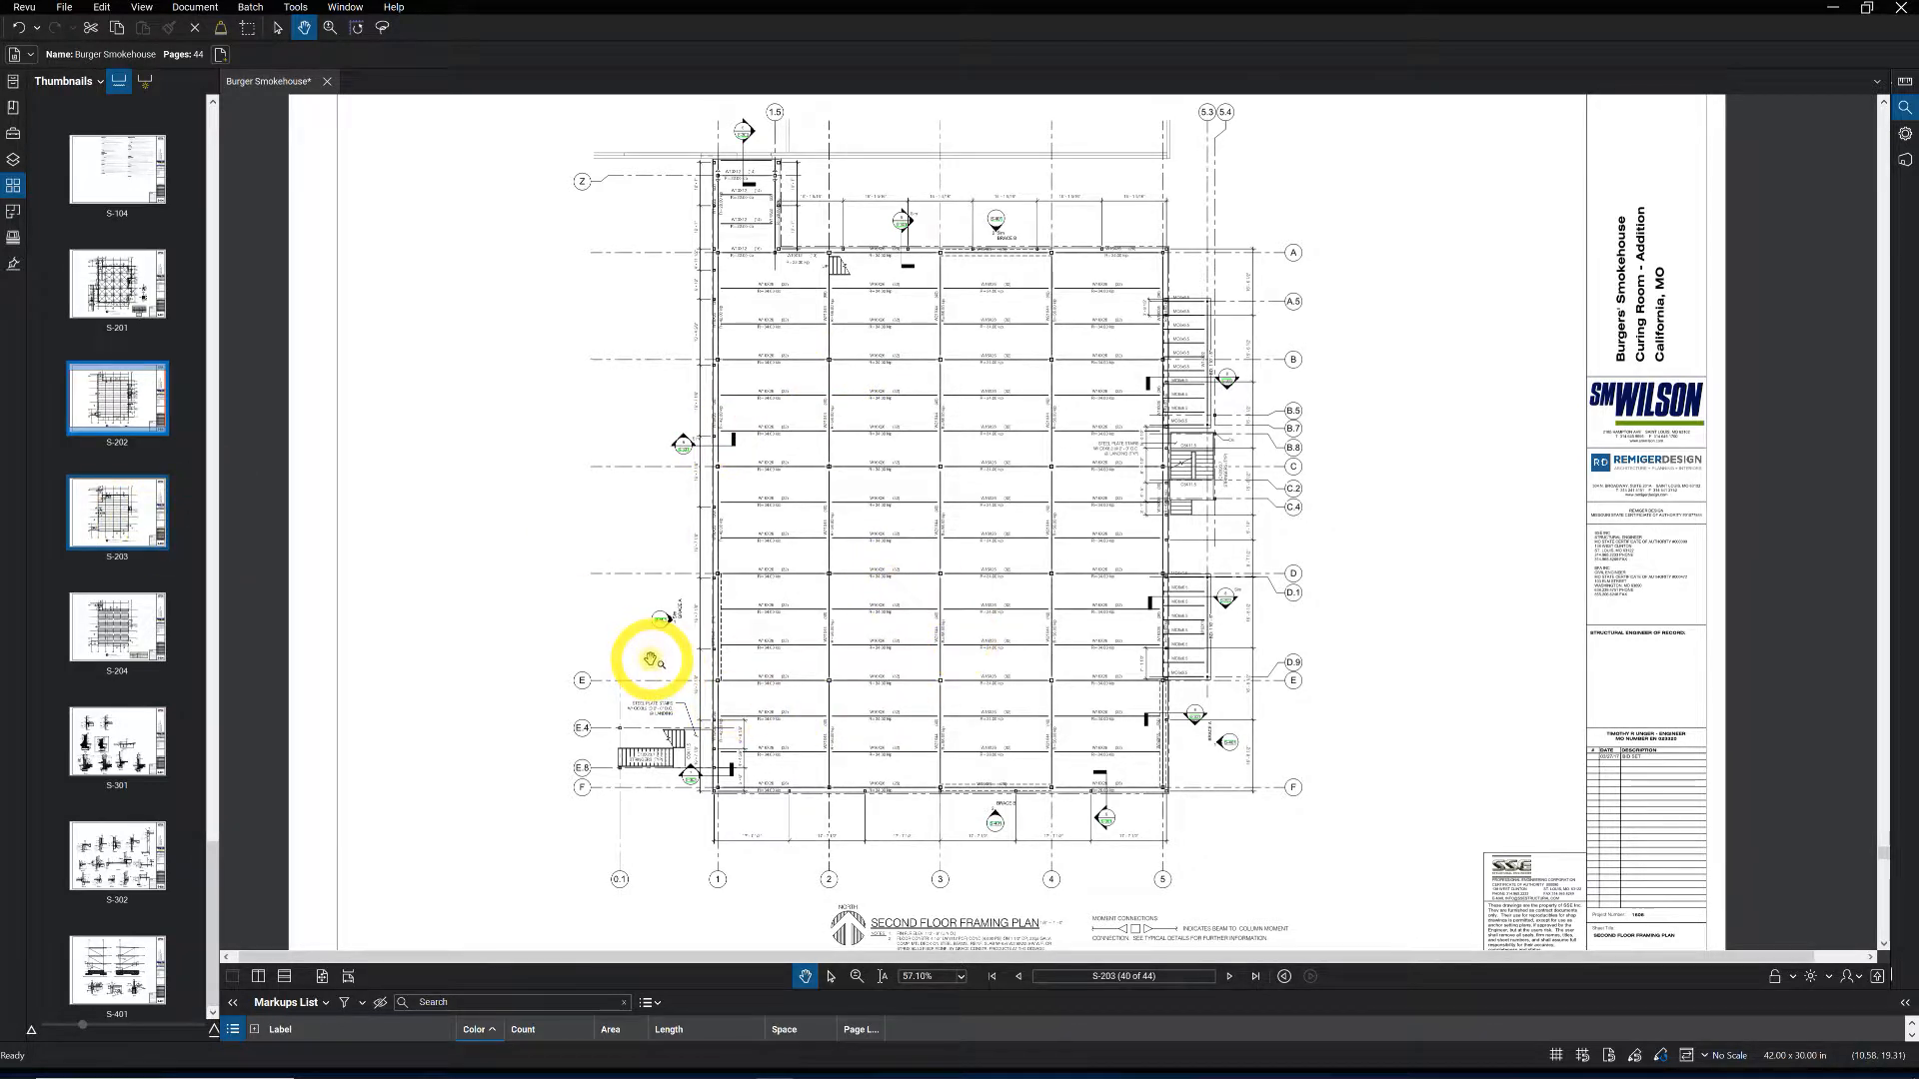
{"action": "scroll", "coordinate": [662, 658], "scroll_direction": "up", "scroll_amount": 1}
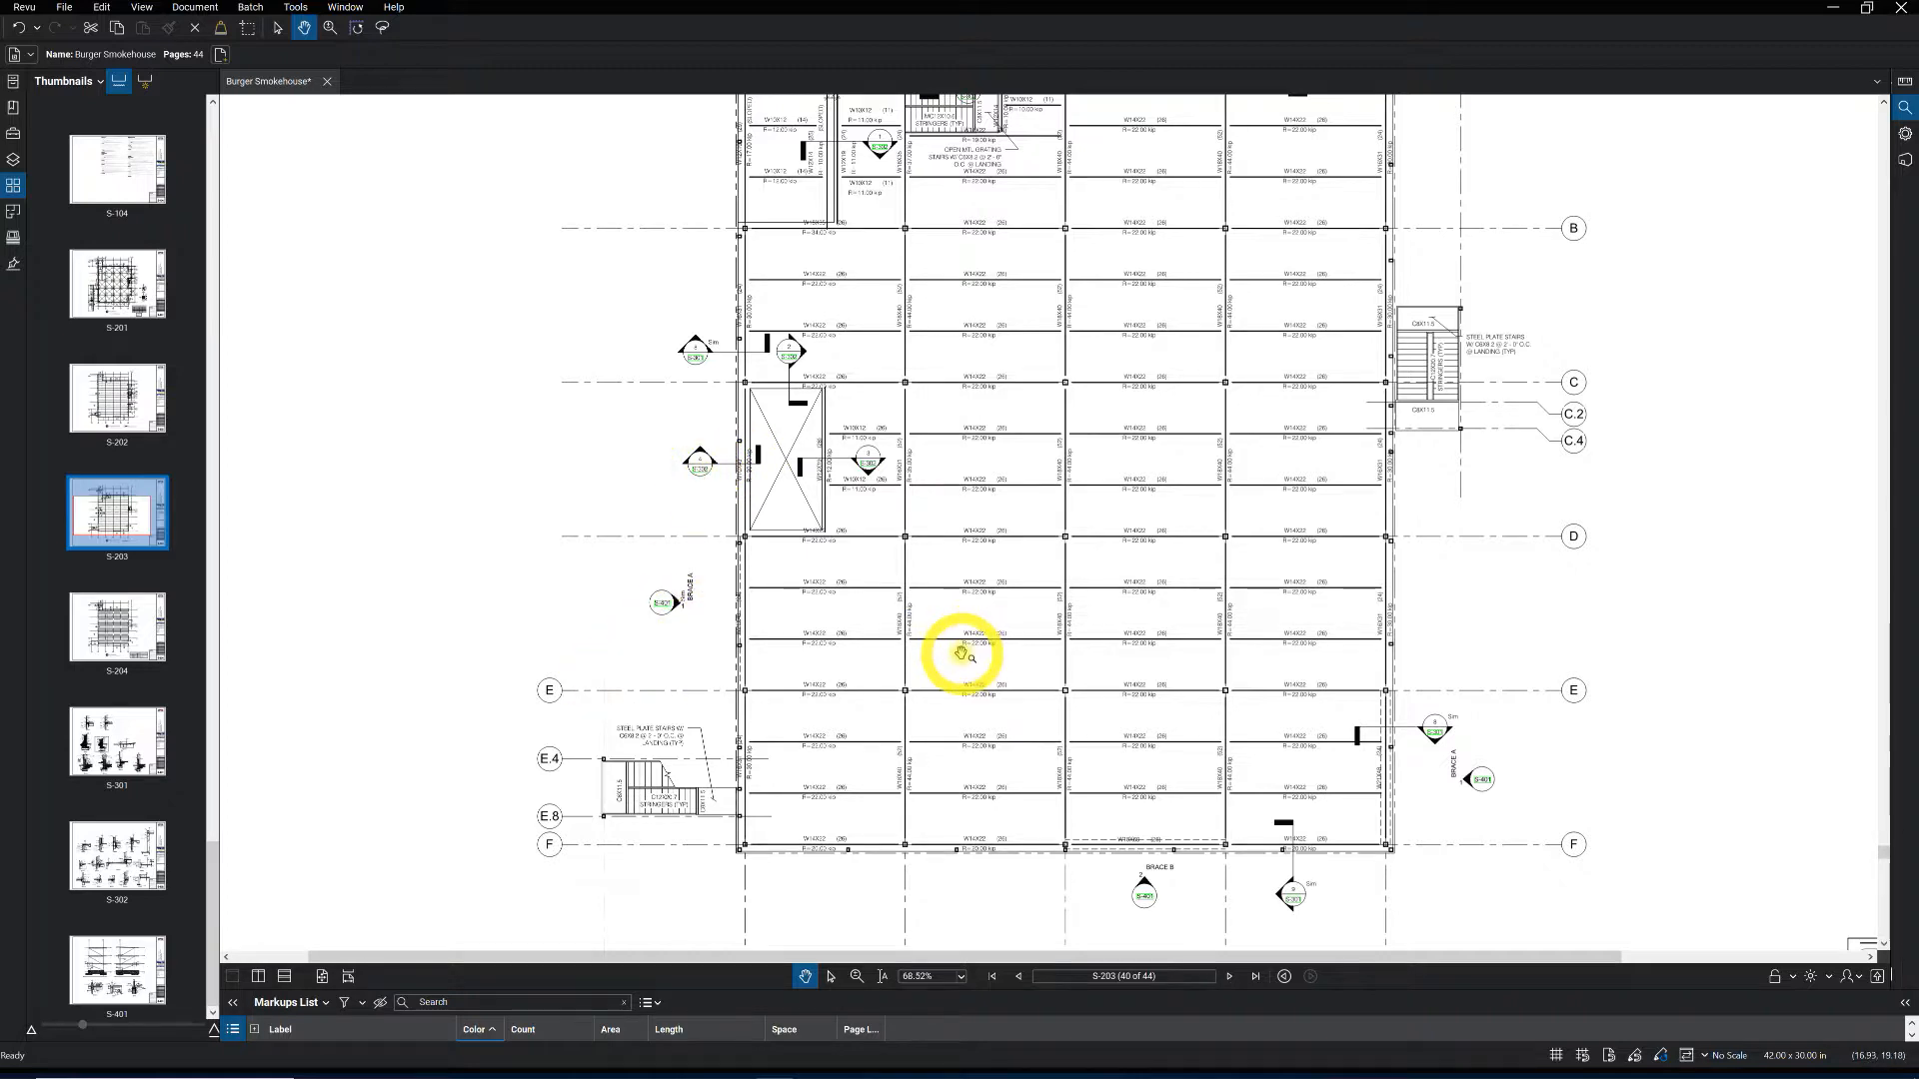
{"action": "scroll", "coordinate": [970, 649], "scroll_direction": "down", "scroll_amount": 1}
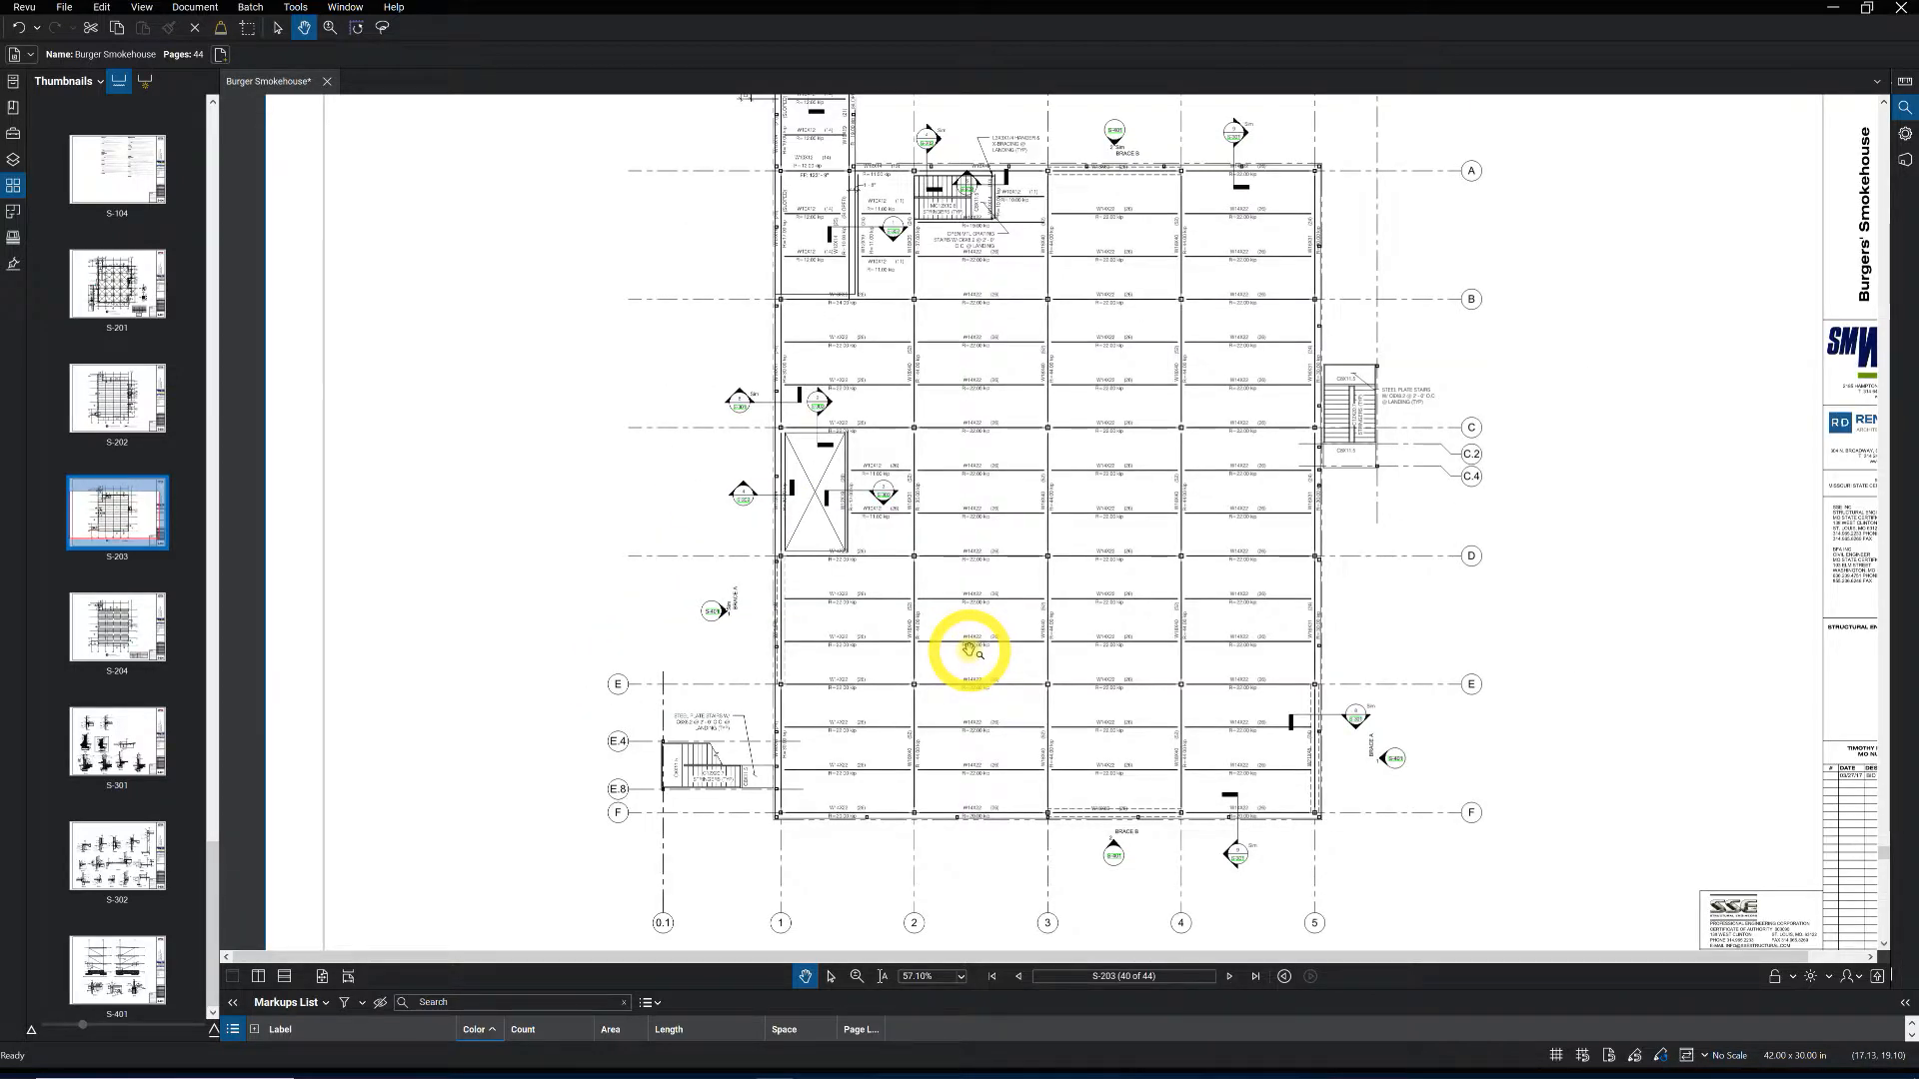